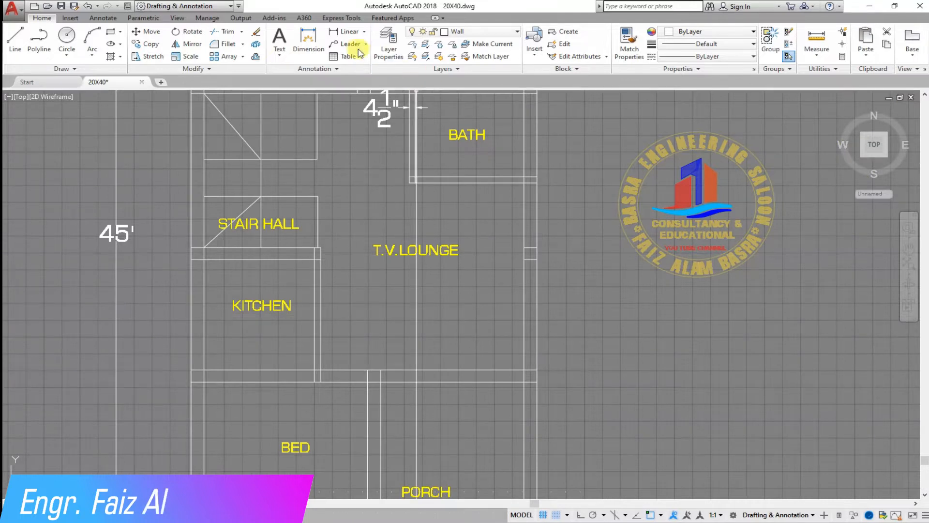
- Add a linear dimension across the thickness of the bath wall
scroll(308, 403, up, 6)
click(334, 316)
click(360, 317)
click(360, 268)
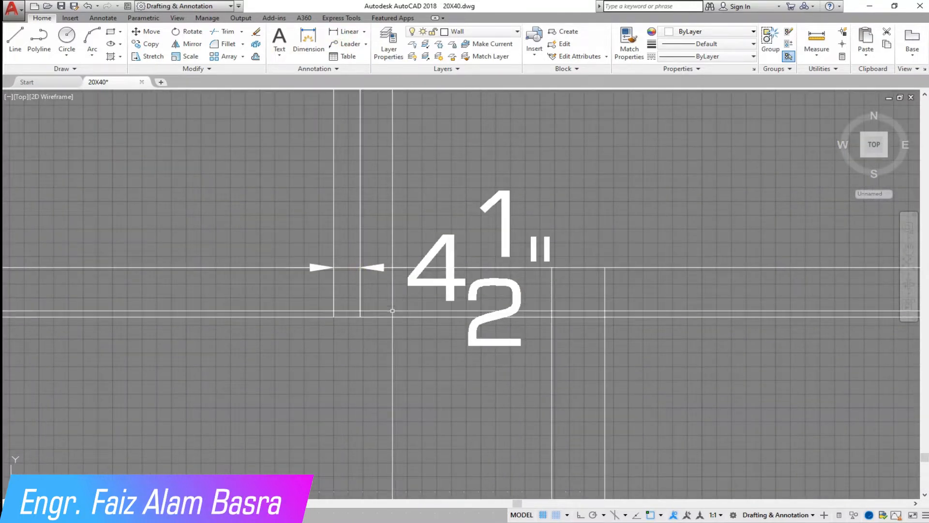
- Erase the overall 20' and 45' dimensions and the 9" and 4 1/2" wall thickness dimensions from the plan
scroll(364, 342, down, 6)
click(390, 313)
click(382, 292)
click(256, 32)
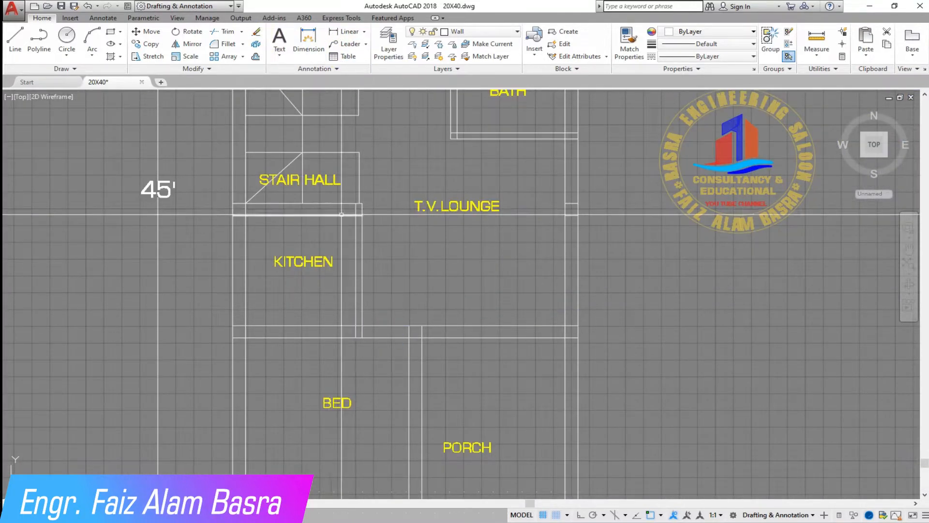
scroll(340, 203, down, 5)
scroll(359, 165, up, 5)
scroll(240, 227, down, 5)
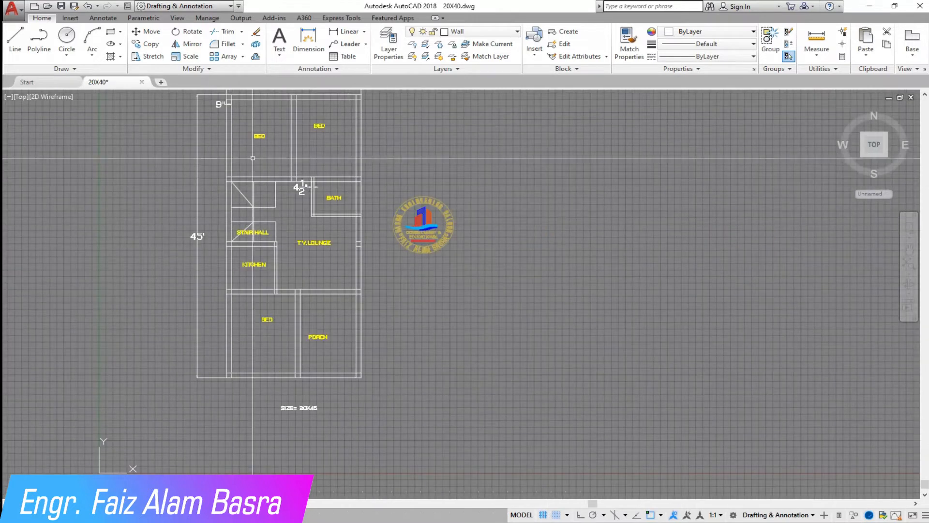
scroll(305, 261, down, 4)
scroll(291, 220, up, 8)
click(203, 172)
click(173, 280)
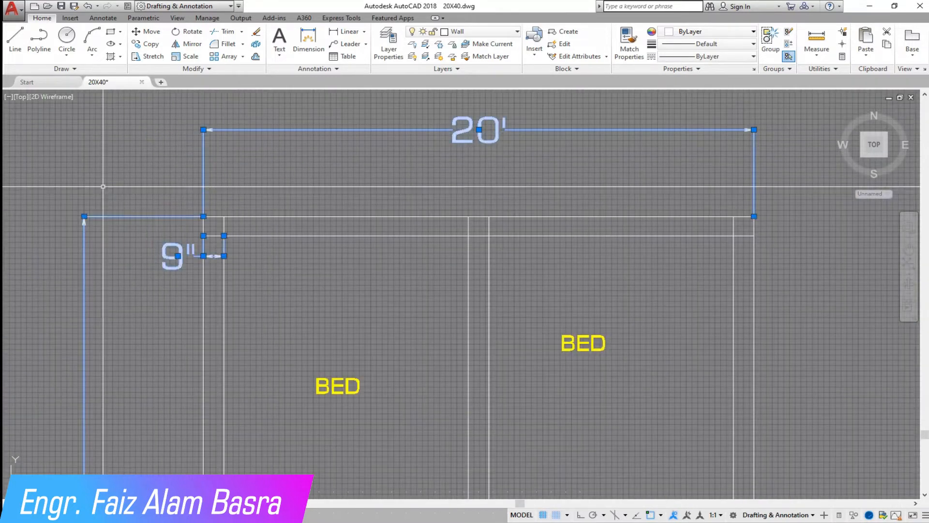
scroll(213, 245, down, 6)
scroll(344, 303, up, 7)
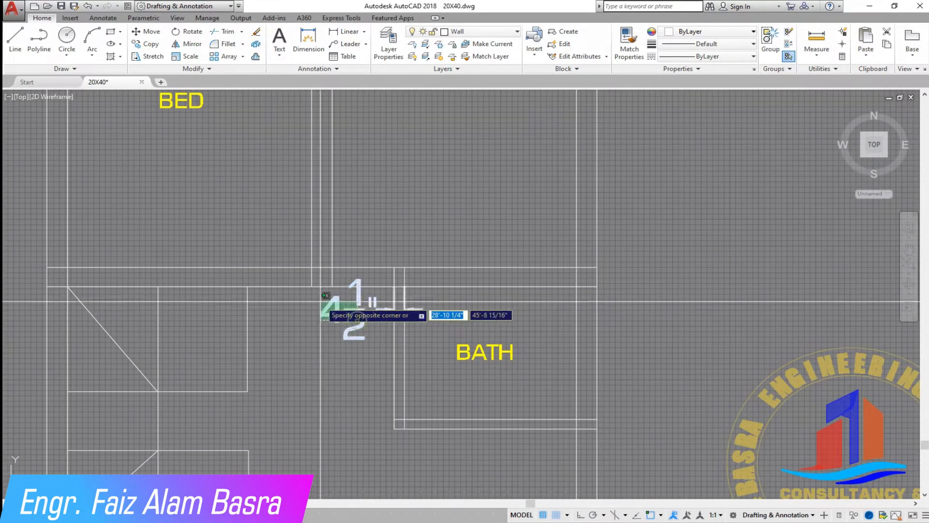
scroll(305, 316, down, 4)
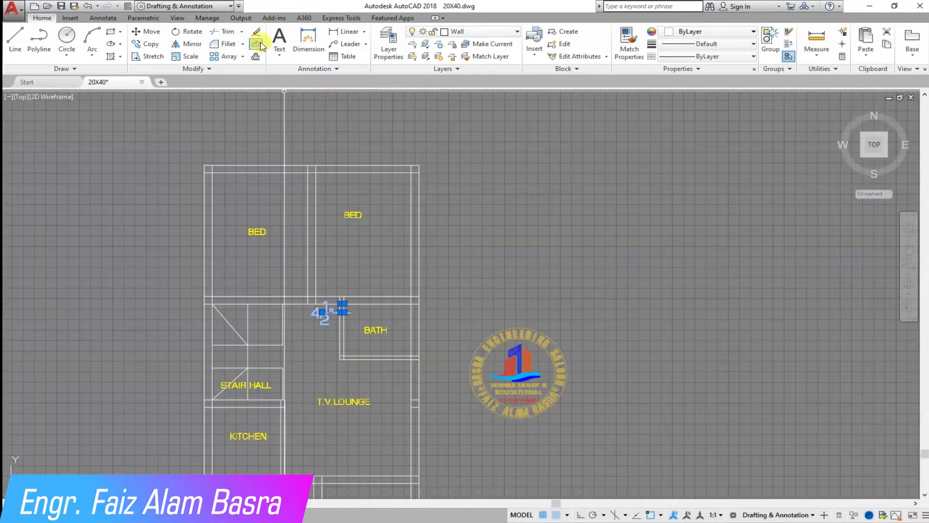
- Trim the overlapping exterior wall lines at the plan's upper-left corner
click(237, 32)
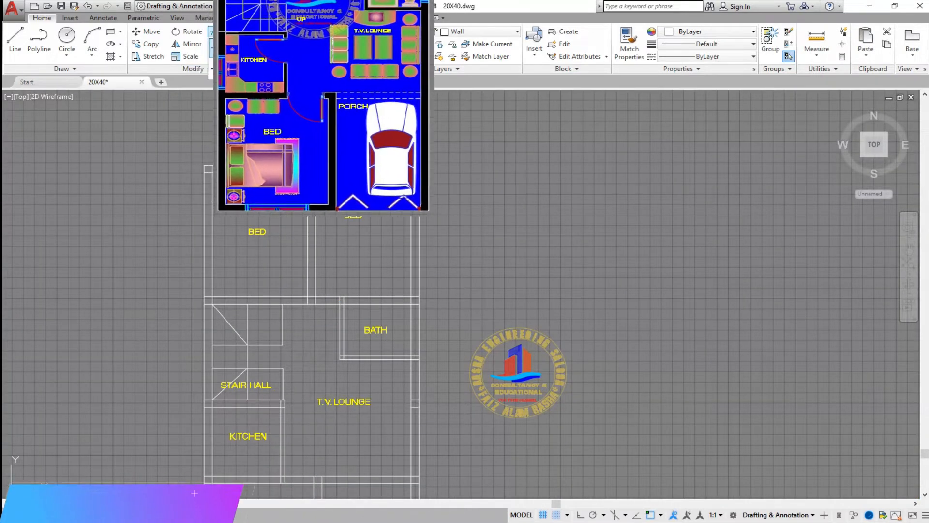
scroll(208, 162, up, 2)
scroll(189, 178, up, 4)
click(315, 180)
click(375, 144)
click(346, 139)
scroll(338, 138, down, 4)
- Trim the overlapping wall lines where the bedroom partition meets the rear wall and at the plan's upper-right corner
scroll(485, 143, up, 1)
scroll(513, 149, up, 3)
click(468, 137)
click(318, 115)
click(410, 180)
click(364, 130)
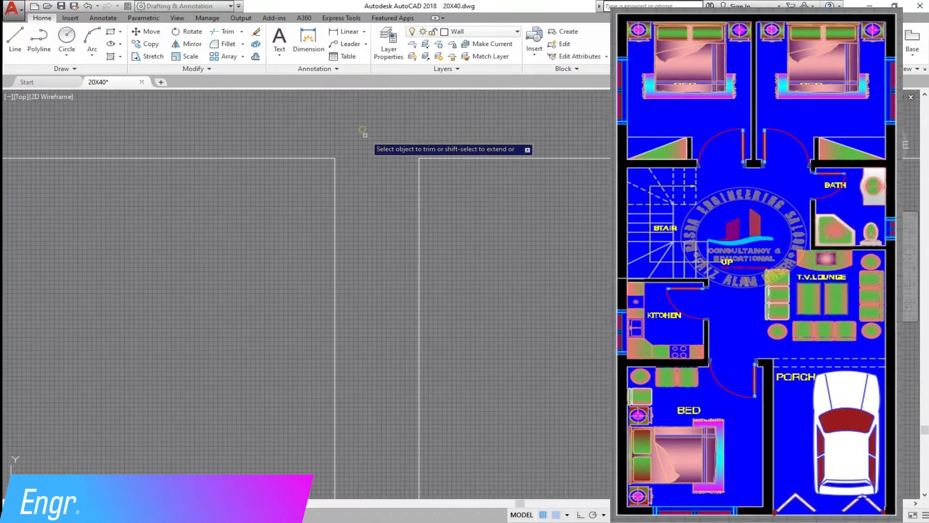
scroll(363, 131, down, 4)
scroll(452, 125, up, 3)
click(415, 107)
scroll(458, 136, down, 4)
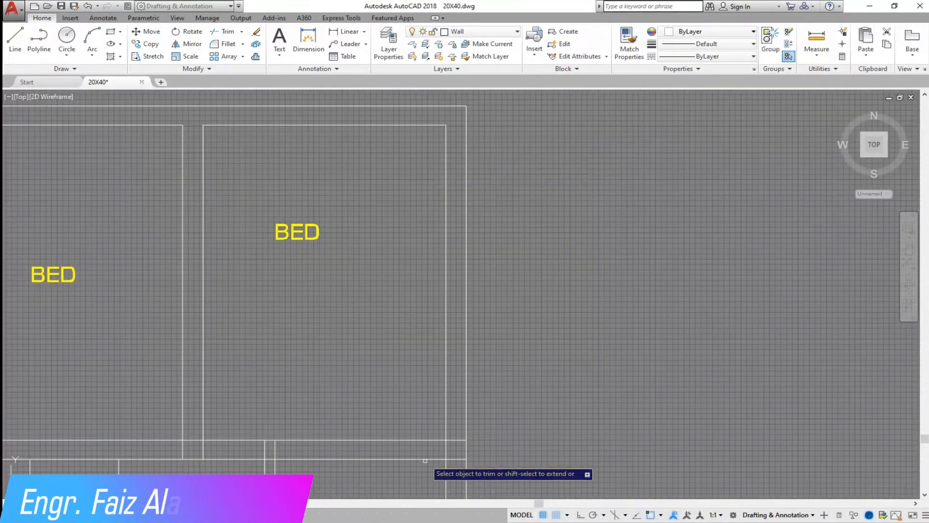
- Trim the overlapping lines where the cross wall below the rear bedrooms joins the right exterior wall
scroll(450, 454, up, 7)
click(473, 467)
click(441, 310)
click(437, 385)
click(348, 376)
scroll(347, 339, down, 6)
- Trim the bath wall lines that run through the cross wall below the rear bedrooms
scroll(204, 321, up, 4)
click(416, 296)
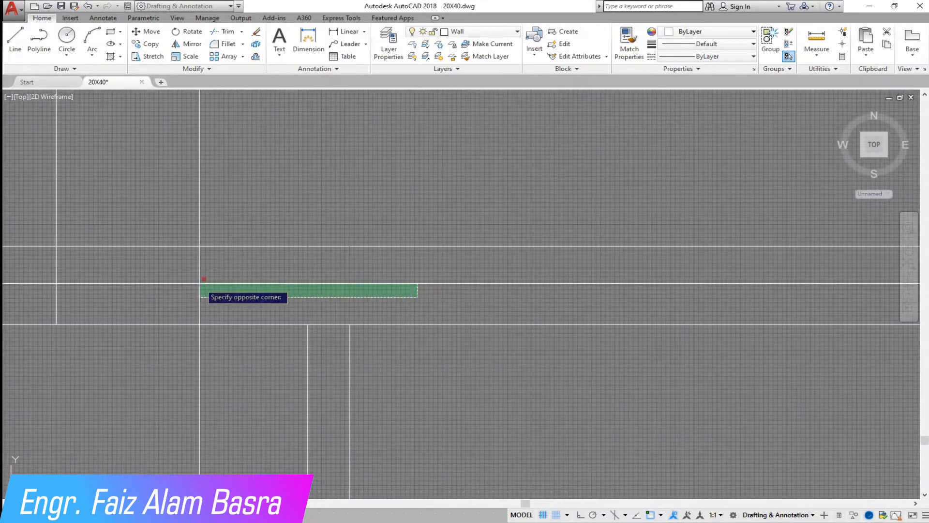
click(200, 282)
scroll(175, 315, down, 4)
- Trim the overlapping lines where the cross wall above the stair hall joins the left exterior wall
middle_drag(169, 319, 399, 301)
scroll(450, 301, down, 4)
scroll(619, 290, up, 3)
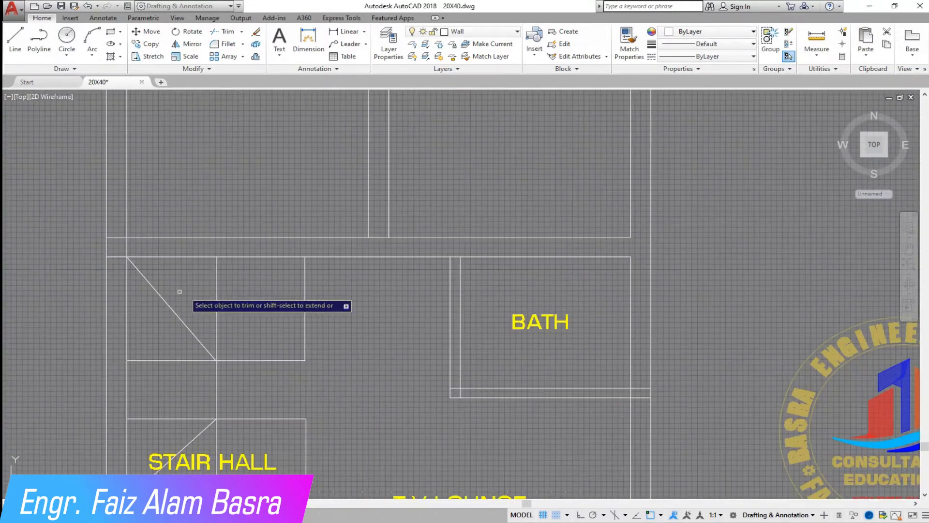
click(122, 222)
scroll(124, 224, down, 4)
- Trim the overlapping wall lines at the junctions of the kitchen walls with the left exterior wall
scroll(159, 372, up, 4)
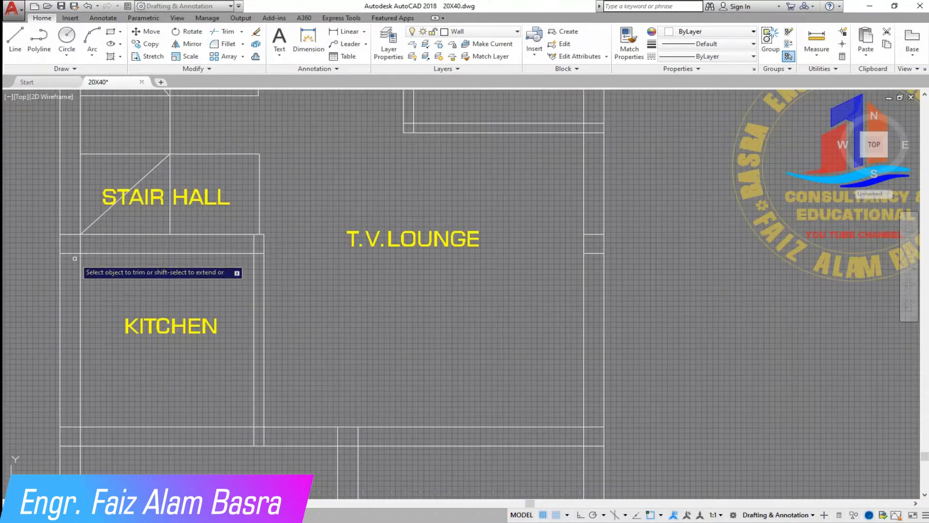
scroll(101, 245, up, 6)
scroll(415, 249, down, 4)
scroll(415, 250, up, 3)
scroll(332, 199, down, 3)
scroll(178, 412, up, 5)
scroll(178, 412, up, 2)
click(89, 390)
click(52, 284)
click(99, 336)
click(150, 344)
- Trim the overlapping lines where the kitchen's right wall meets the cross wall above the front bedroom
scroll(151, 342, down, 5)
click(323, 369)
click(201, 355)
click(243, 338)
click(248, 347)
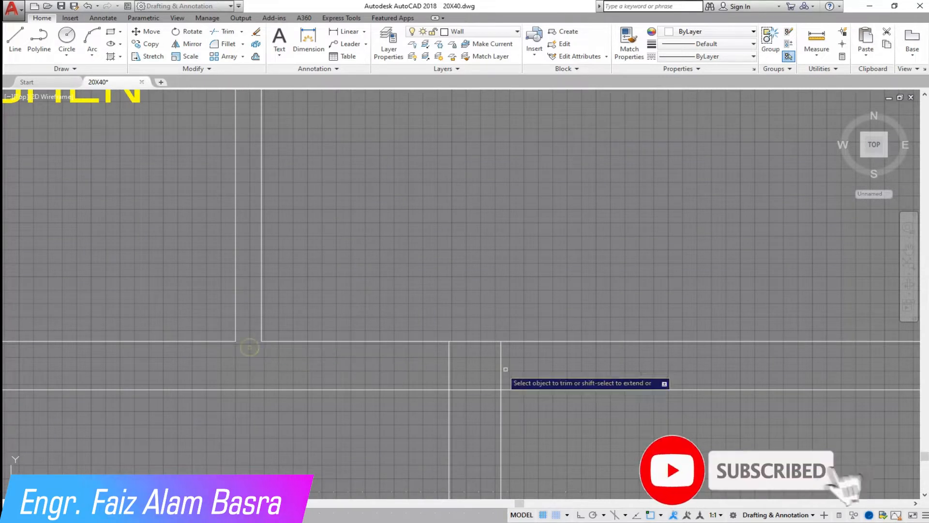
- Trim the overlapping lines where the partition between the front bedroom and porch meets the cross wall
click(505, 369)
click(465, 406)
click(465, 375)
scroll(167, 340, down, 5)
scroll(551, 358, up, 5)
click(477, 391)
scroll(481, 383, down, 5)
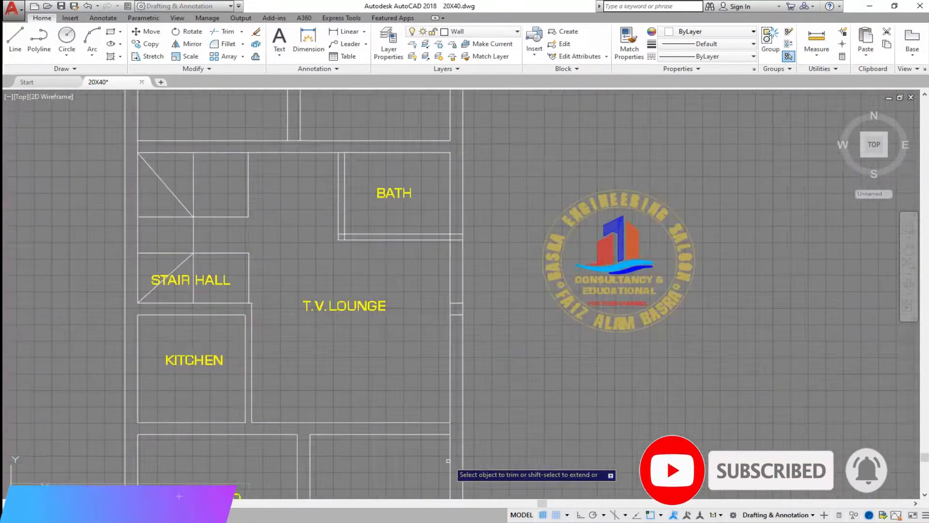
- Trim the overlapping lines where the cross wall above the porch joins the right exterior wall
scroll(446, 224, up, 5)
click(438, 272)
scroll(545, 290, down, 2)
scroll(223, 281, up, 6)
click(240, 290)
click(202, 286)
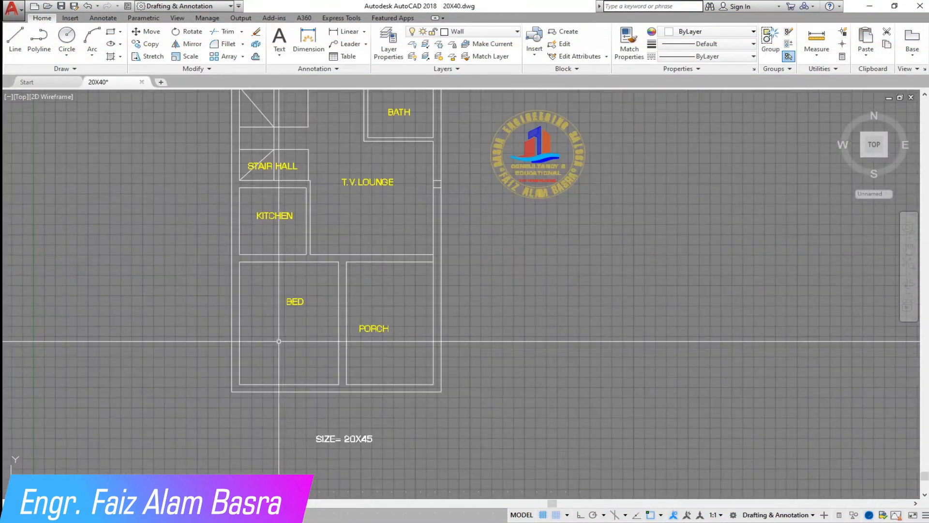
- Erase the two short stray lines left inside the right exterior wall beside the T.V. lounge
scroll(308, 342, down, 2)
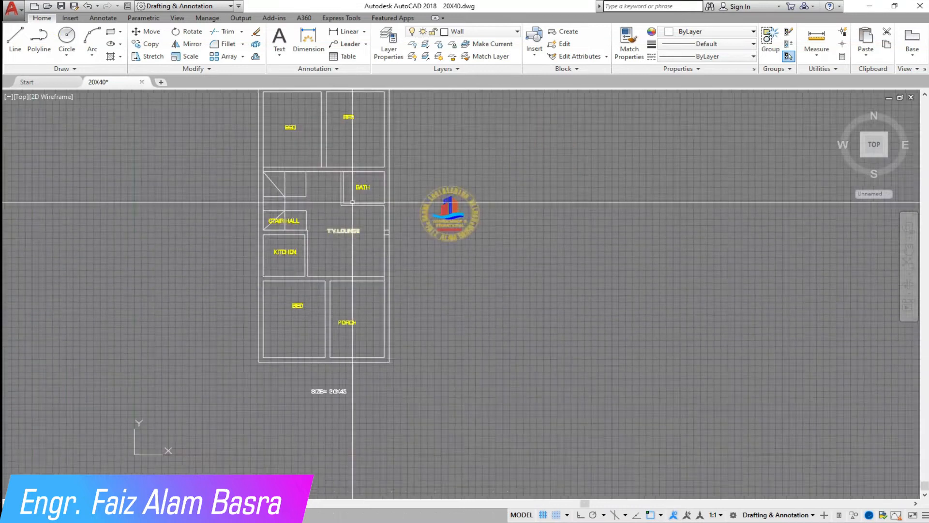
scroll(361, 184, up, 5)
click(425, 368)
click(492, 420)
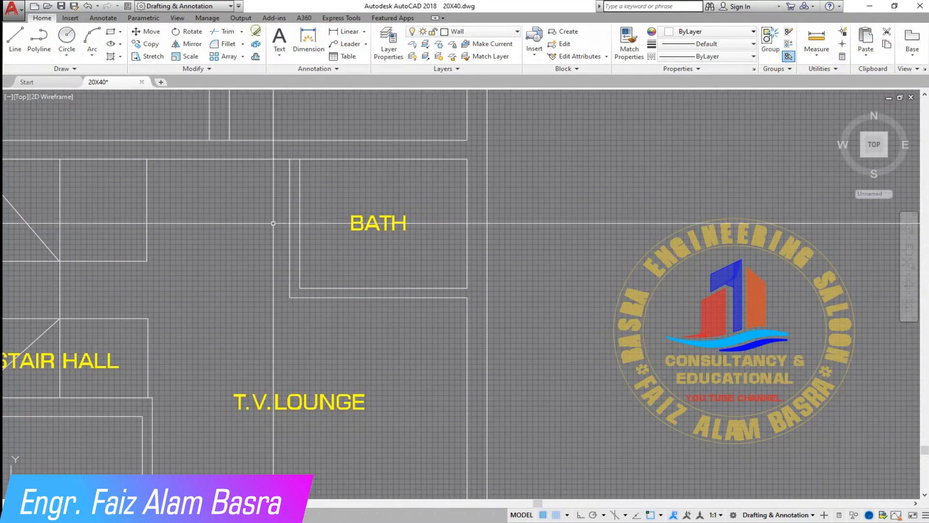
scroll(275, 162, down, 3)
scroll(261, 211, up, 4)
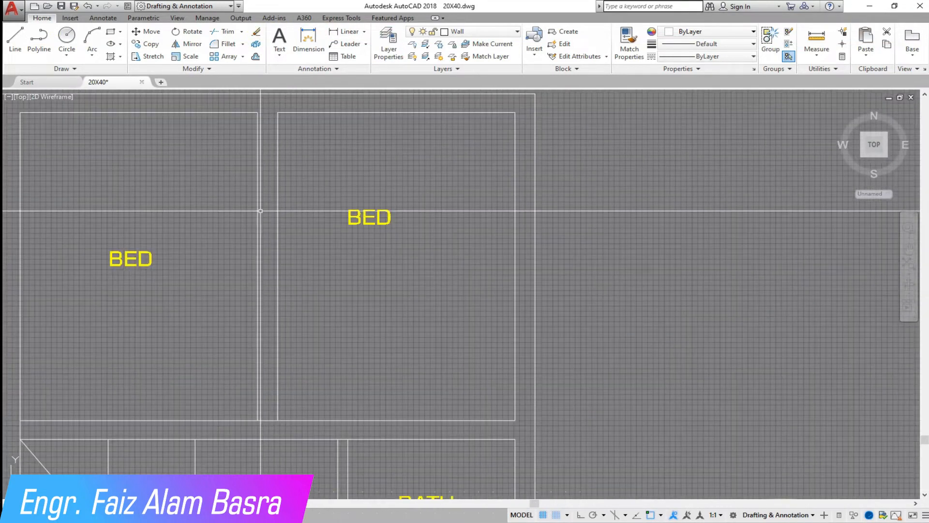
click(256, 57)
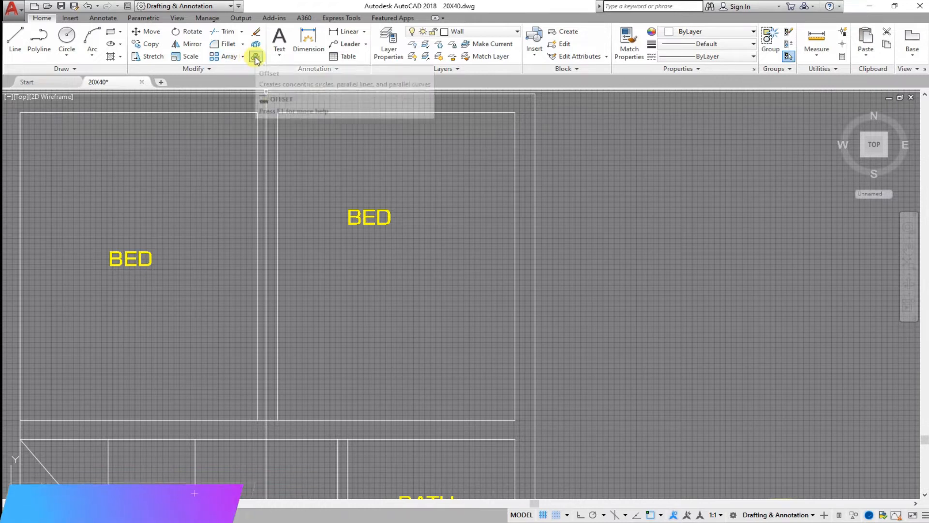
click(176, 19)
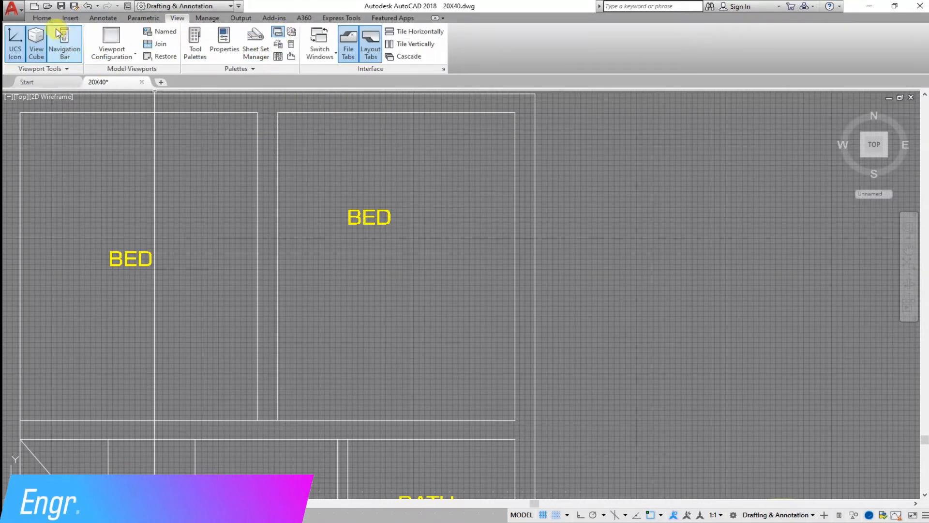
click(42, 18)
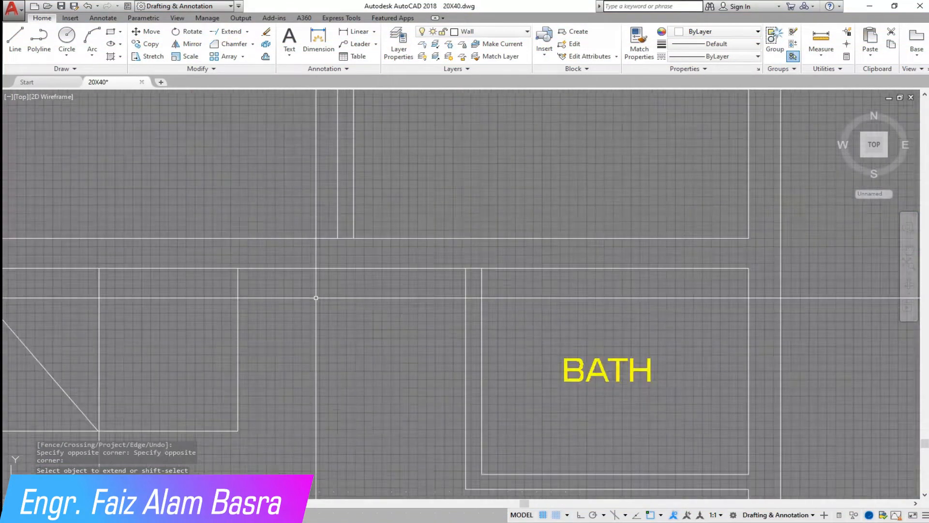
- Examine the wall layout around the rear bedrooms, stair hall, bath, kitchen and T.V. lounge
scroll(296, 288, down, 2)
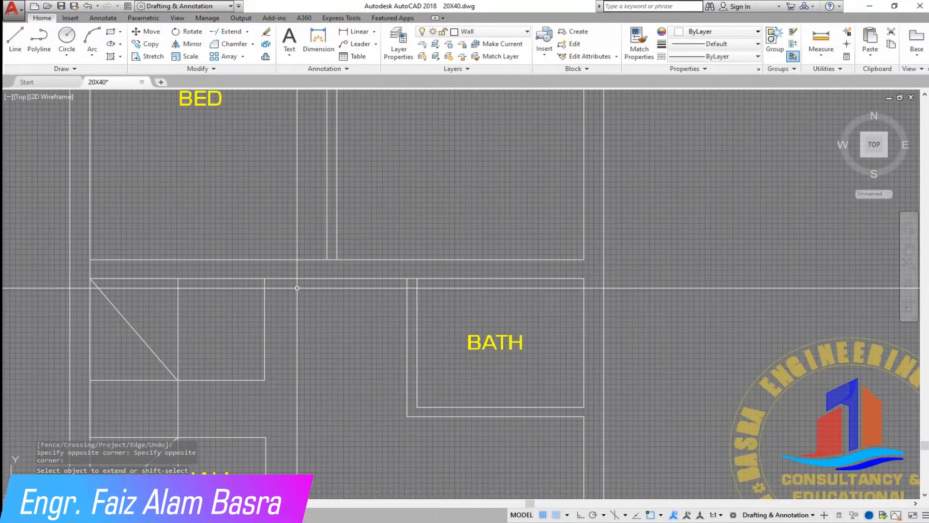
scroll(318, 263, down, 2)
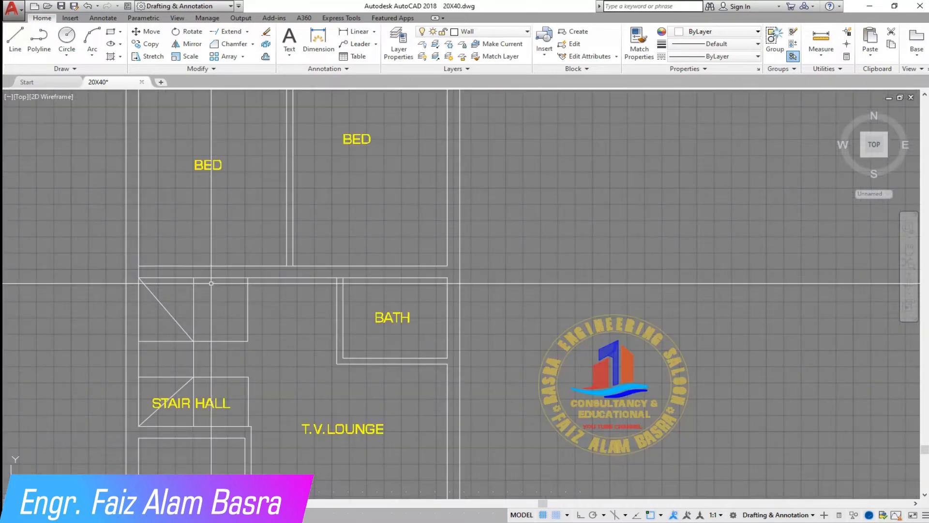
scroll(212, 287, down, 2)
scroll(220, 291, up, 2)
scroll(221, 298, up, 3)
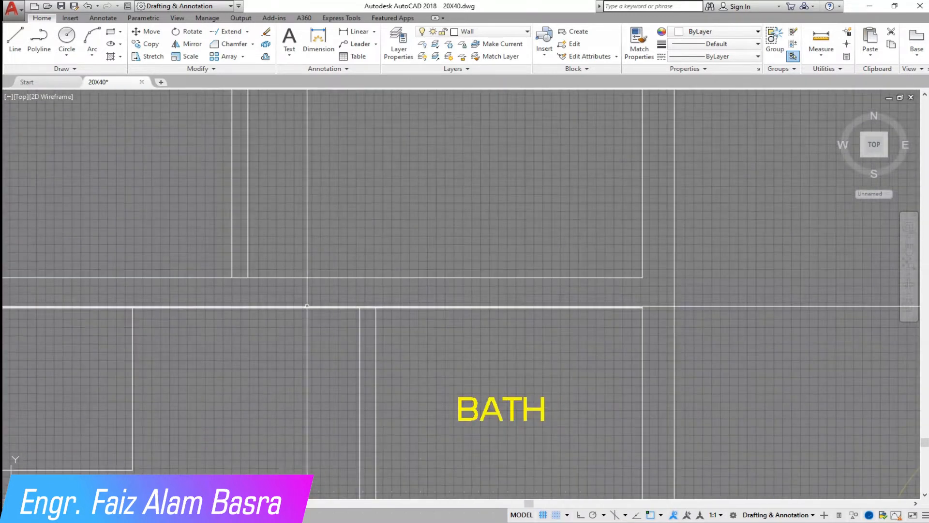
scroll(201, 127, down, 3)
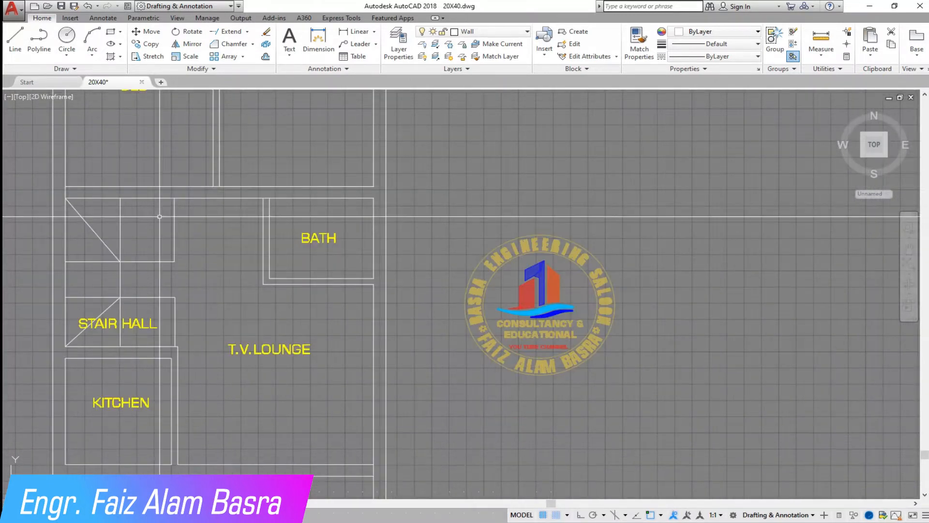
scroll(48, 272, up, 2)
scroll(135, 302, down, 5)
scroll(169, 292, up, 2)
scroll(169, 292, up, 2)
scroll(161, 338, down, 2)
scroll(157, 190, up, 2)
scroll(145, 244, down, 2)
scroll(218, 145, up, 3)
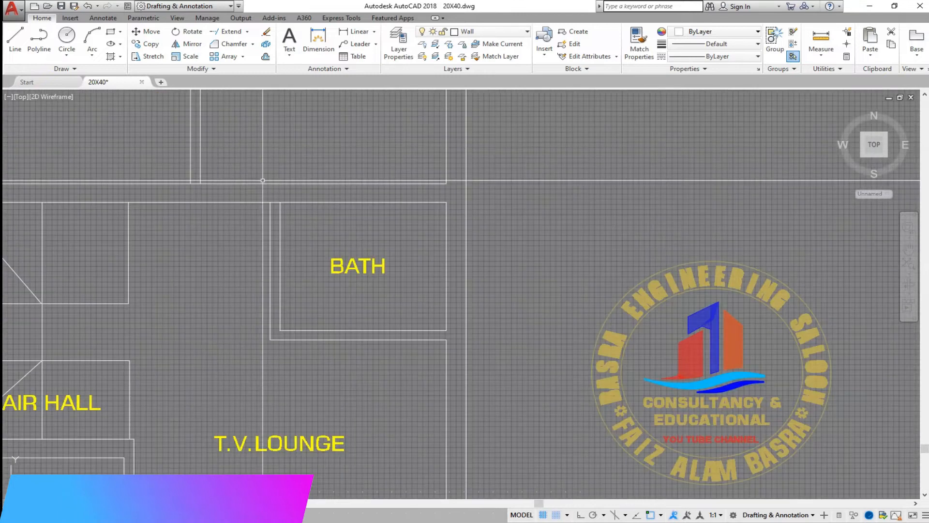
scroll(262, 180, up, 2)
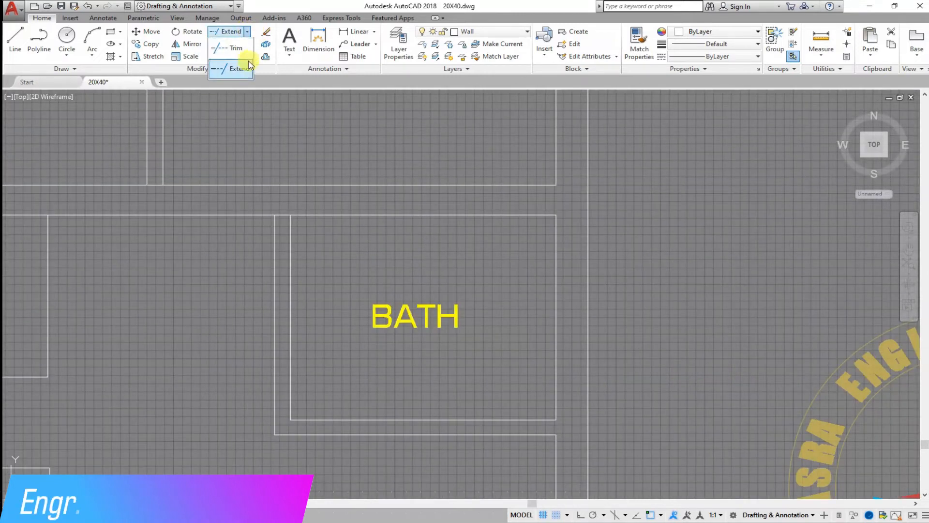
- Using the current offset distance, offset both bedroom partition lines outward into the rear bedrooms and the upper bath wall line downward
click(281, 69)
click(266, 59)
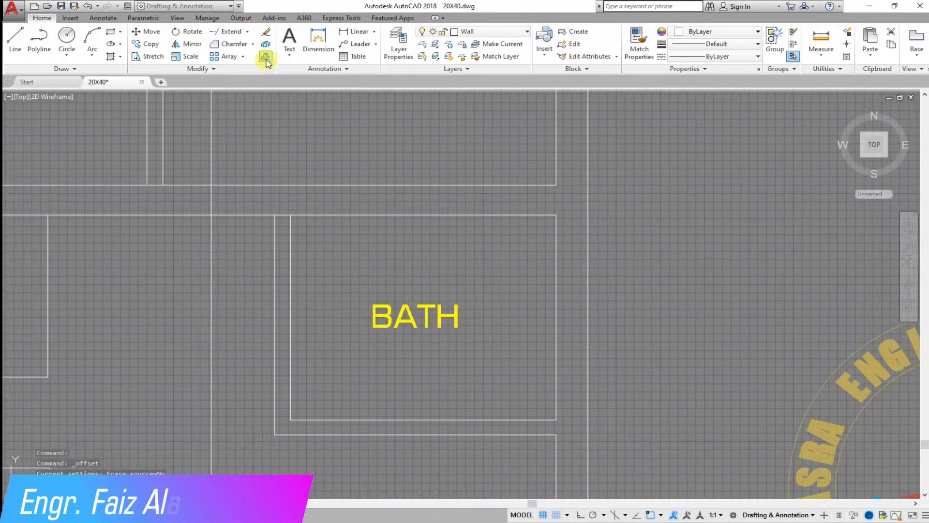
key(Return)
click(164, 173)
click(173, 174)
click(147, 171)
click(135, 178)
click(311, 215)
click(312, 216)
- Offset the kitchen's upper wall line into the kitchen and the porch partition line into the front bedroom by the same distance
scroll(297, 145, down, 4)
scroll(193, 308, up, 4)
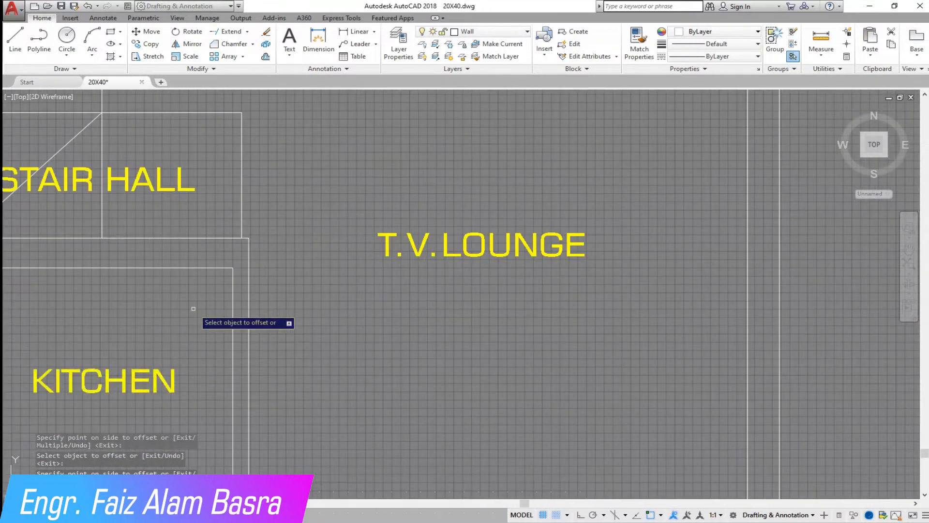
click(212, 267)
click(216, 295)
scroll(218, 288, down, 6)
scroll(230, 308, up, 4)
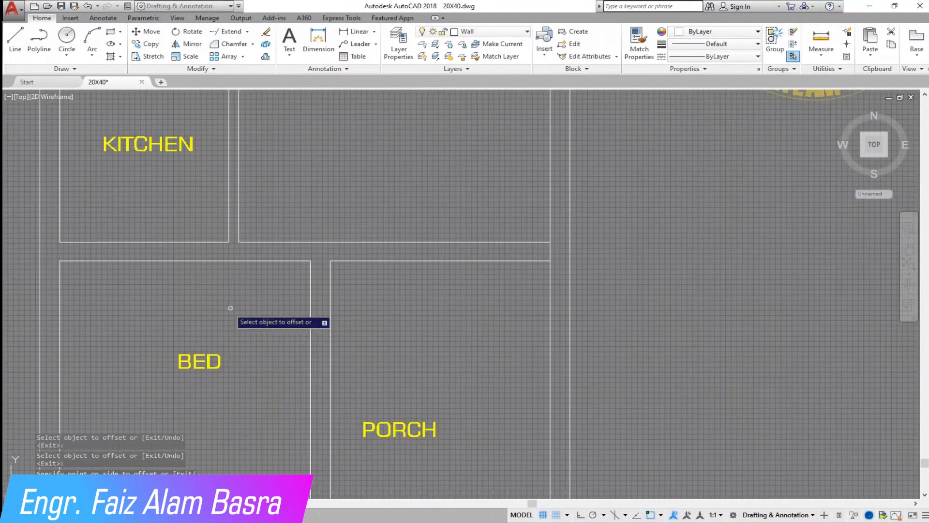
click(312, 285)
click(260, 293)
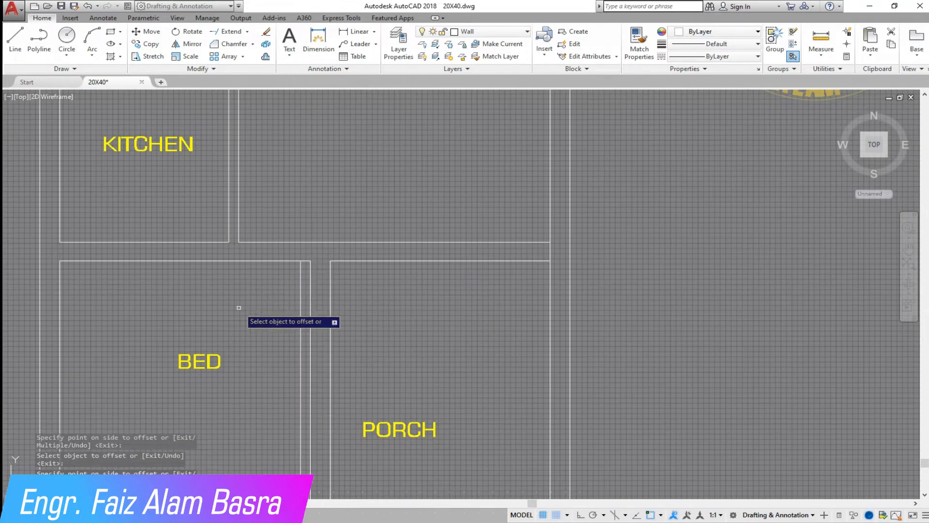
- Offset the new lines beside the partitions again by the door opening width, farther into the front and rear bedrooms
key(Return)
key(Return)
text(4)
key(Return)
click(301, 316)
click(252, 323)
scroll(235, 358, down, 5)
scroll(257, 210, up, 5)
click(236, 229)
click(264, 232)
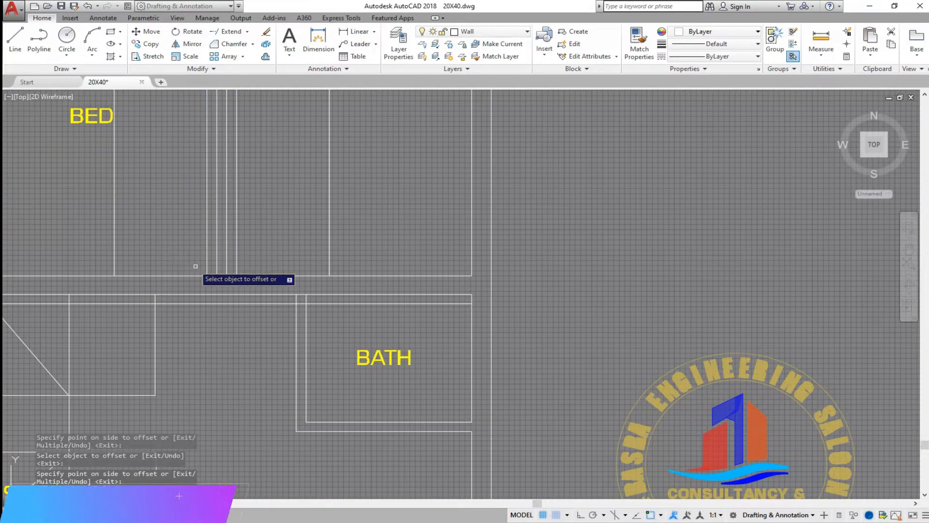
scroll(212, 286, down, 2)
scroll(188, 244, down, 2)
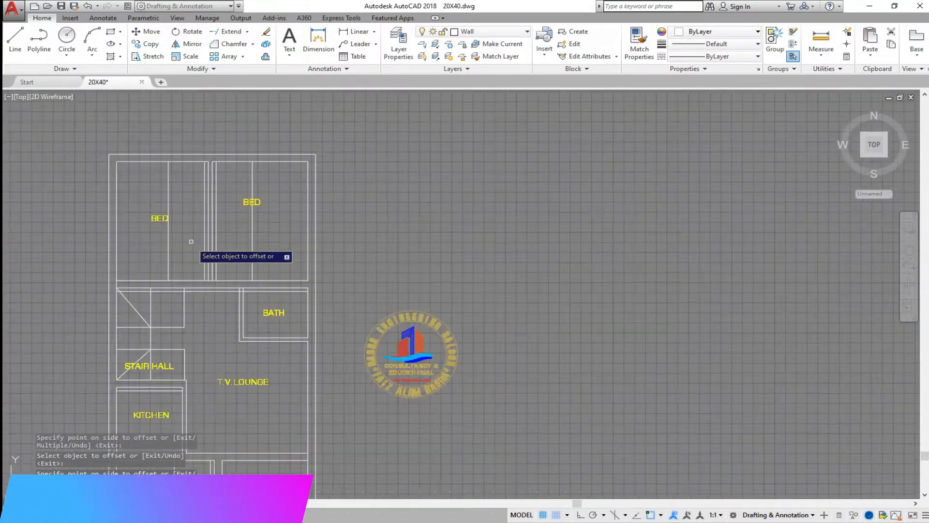
scroll(191, 240, up, 4)
scroll(199, 238, down, 3)
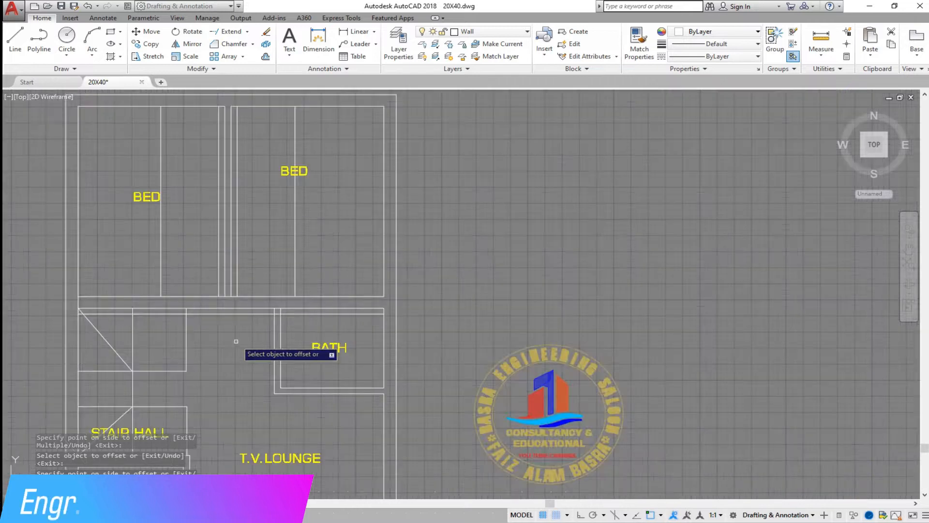
scroll(247, 292, up, 2)
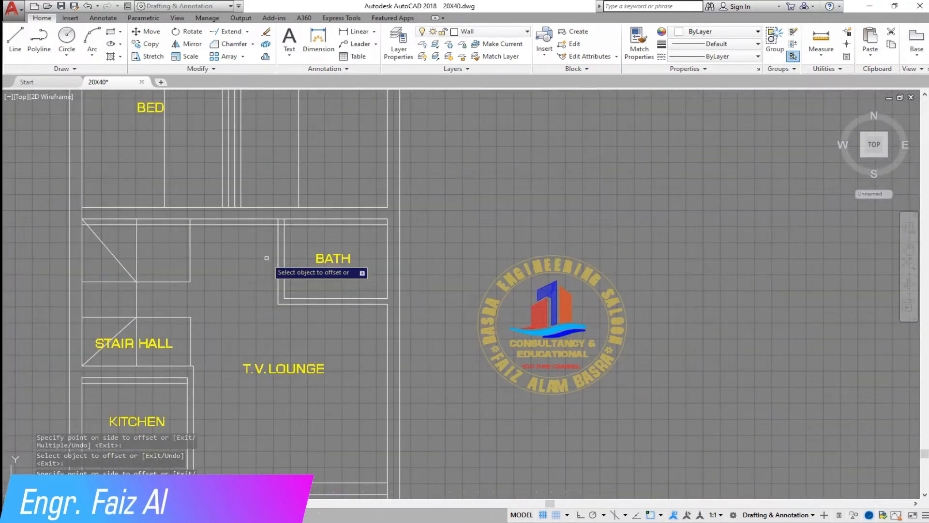
- Offset the marking line below the bath's upper wall 30 inches downward to mark the bath door opening
scroll(352, 203, up, 2)
key(Escape)
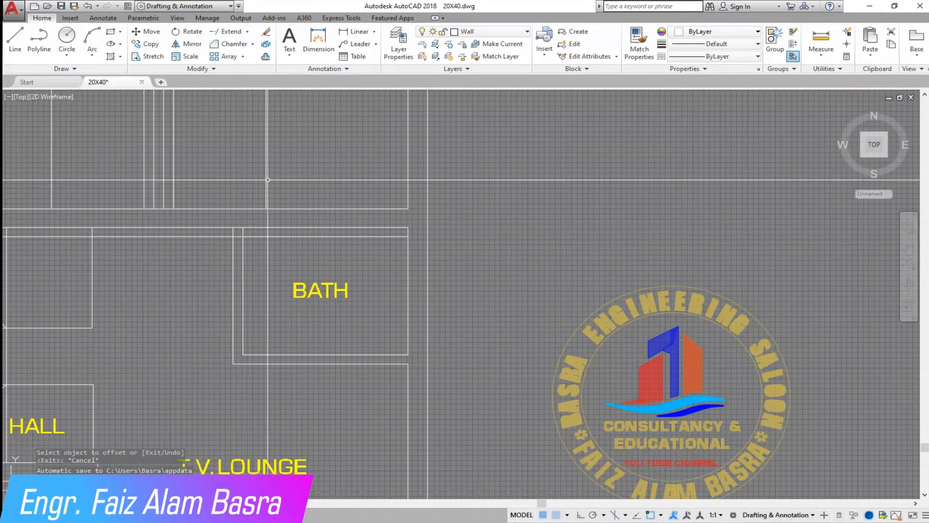
click(266, 57)
scroll(283, 275, down, 5)
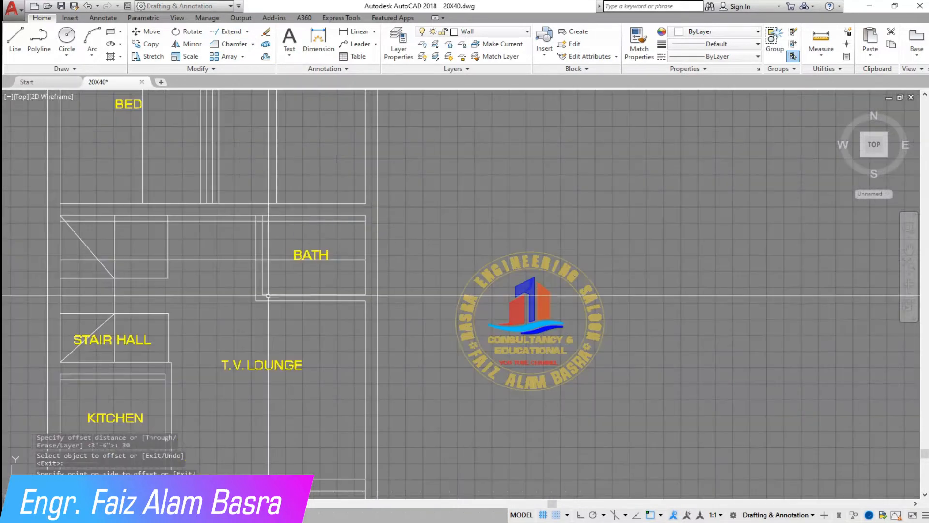
scroll(204, 300, up, 3)
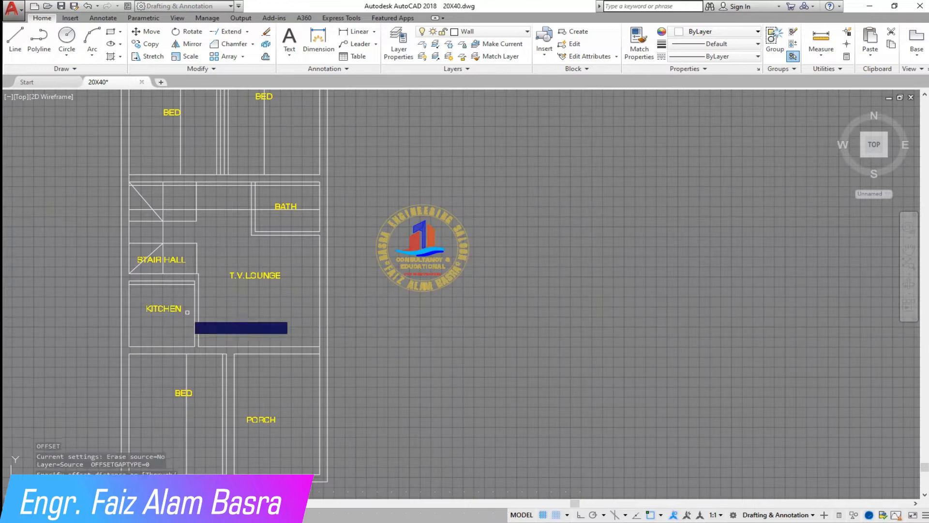
- Offset the marking line below the kitchen's upper wall 36 inches downward to mark the kitchen door opening
key(Return)
scroll(188, 290, up, 5)
click(210, 236)
click(222, 301)
scroll(208, 234, down, 3)
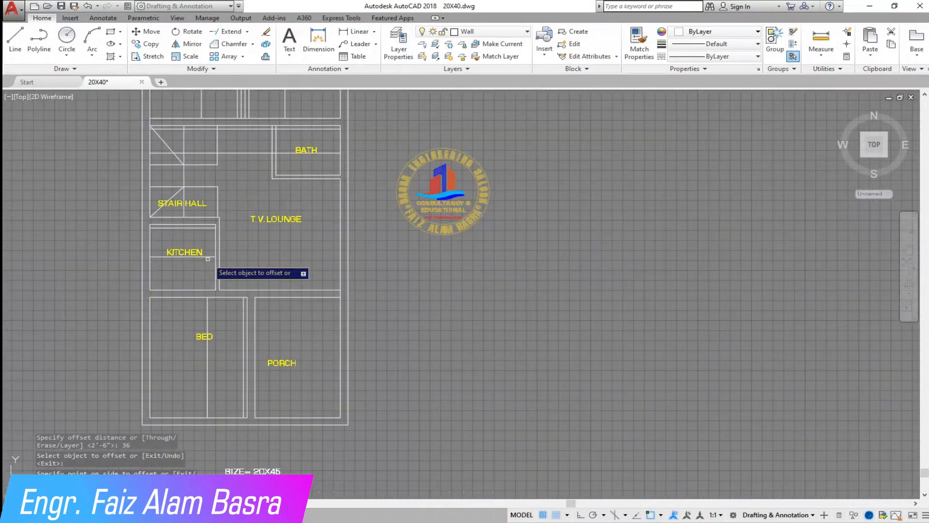
scroll(207, 260, up, 1)
- Extend the front bedroom's door marking lines up through its wall and the kitchen marking line across the kitchen's side wall
right_click(244, 224)
click(257, 231)
click(228, 31)
key(Return)
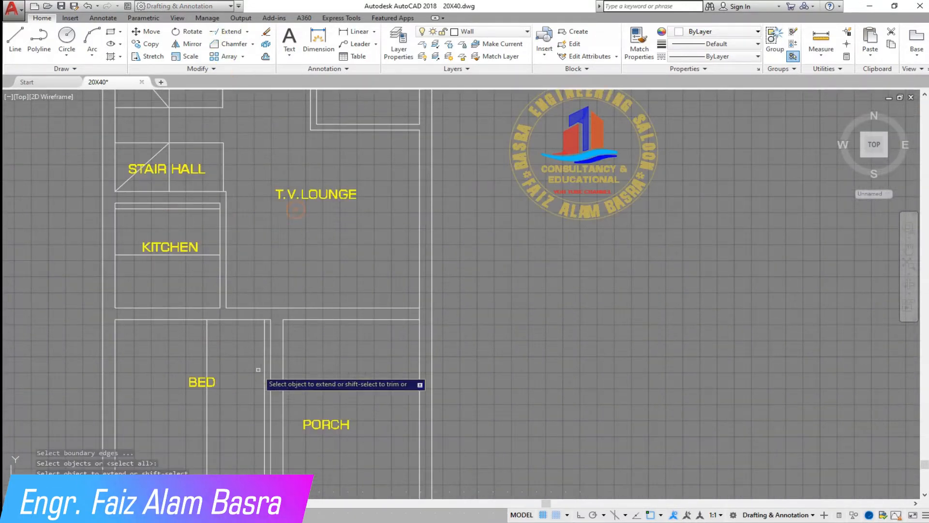
click(263, 358)
click(205, 342)
click(215, 341)
click(207, 255)
- Extend the door marking lines of both rear bedrooms down across the wall above the stair hall and bath
scroll(239, 369, down, 1)
scroll(282, 162, up, 2)
scroll(262, 236, down, 1)
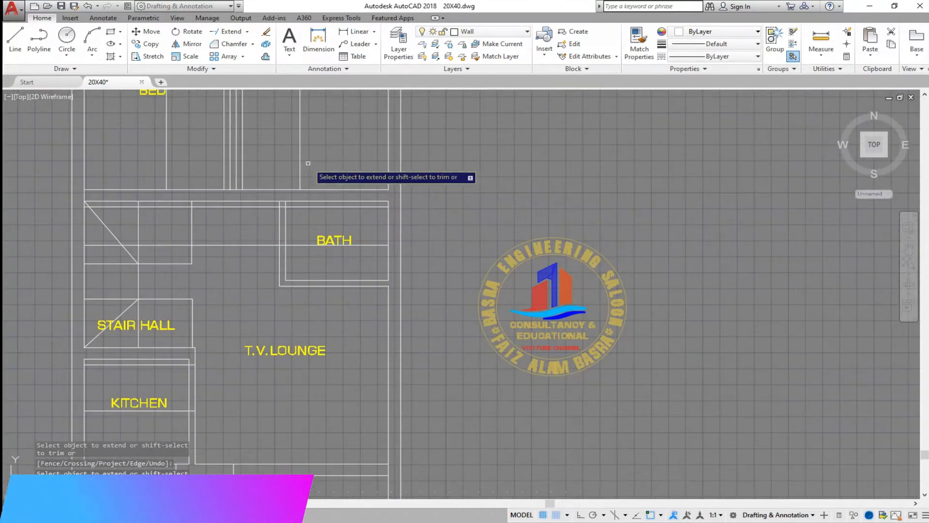
scroll(231, 170, up, 1)
click(384, 186)
click(245, 159)
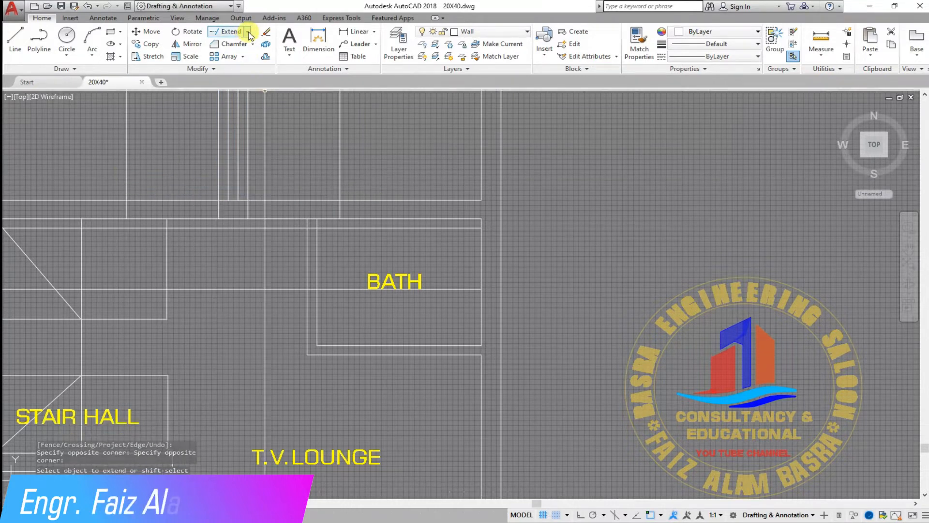
- Trim away the door marking lines inside the two rear bedrooms, above their lower wall
click(227, 50)
key(Return)
click(380, 163)
click(245, 142)
click(223, 181)
click(71, 157)
- Trim the wall between the door markings to open the doorways of both rear bedrooms
scroll(267, 203, up, 2)
click(173, 199)
click(177, 197)
click(284, 249)
click(261, 178)
scroll(483, 222, down, 2)
scroll(303, 219, up, 2)
click(345, 251)
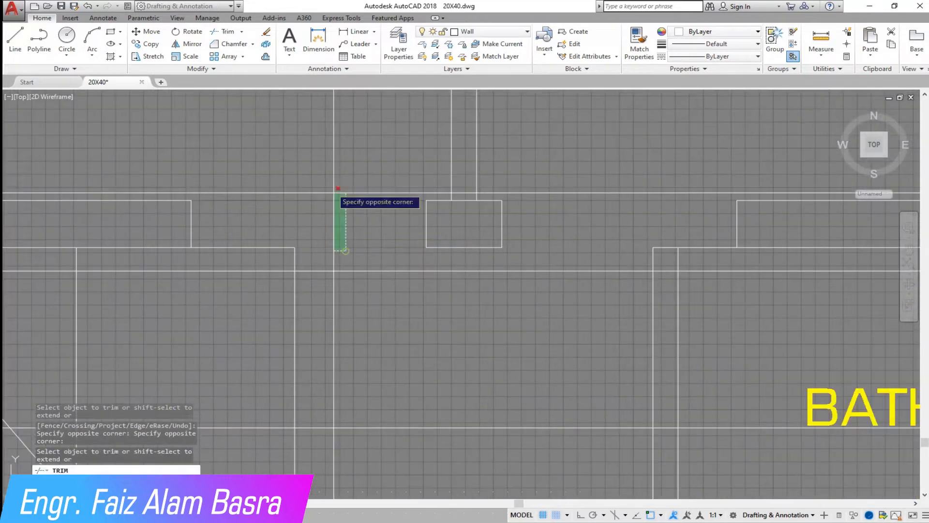
click(335, 187)
- Trim the leftover offset line segments inside the bath and across the passage between the bath and stairs
scroll(315, 181, down, 2)
click(485, 289)
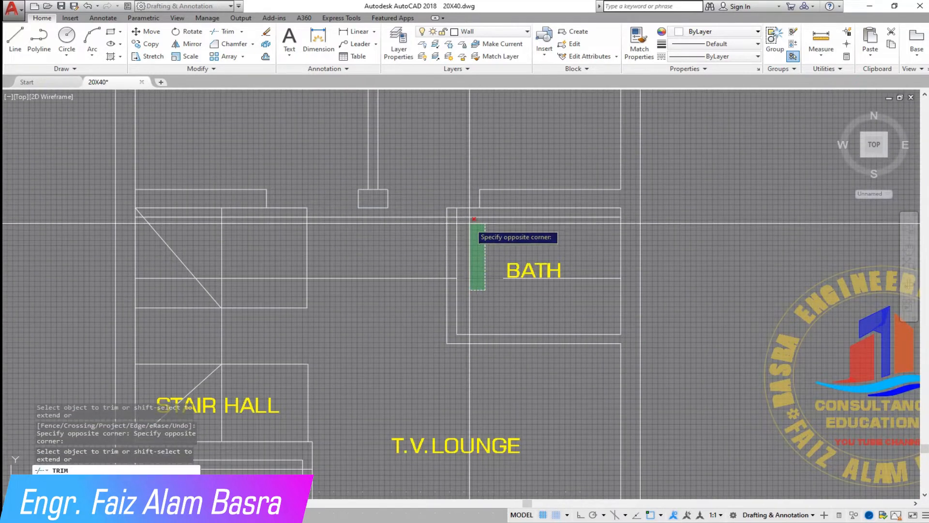
click(468, 213)
click(424, 287)
click(415, 207)
right_click(373, 256)
click(389, 266)
- Erase the leftover horizontal and side lines around the upper stair flight
click(322, 310)
click(292, 200)
key(Delete)
click(253, 284)
click(169, 254)
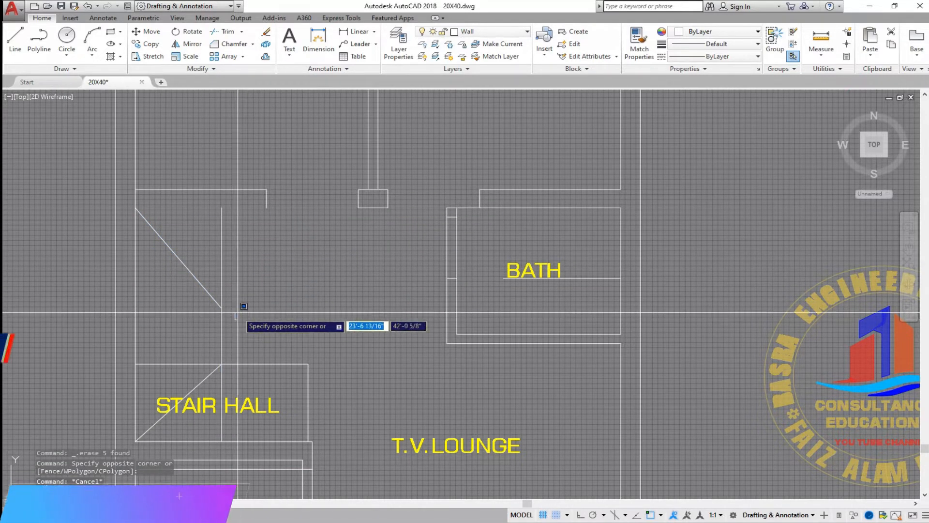
key(Escape)
- Measure the width of the lower stair flight between its centre line and the outer wall
click(358, 31)
click(222, 364)
click(135, 364)
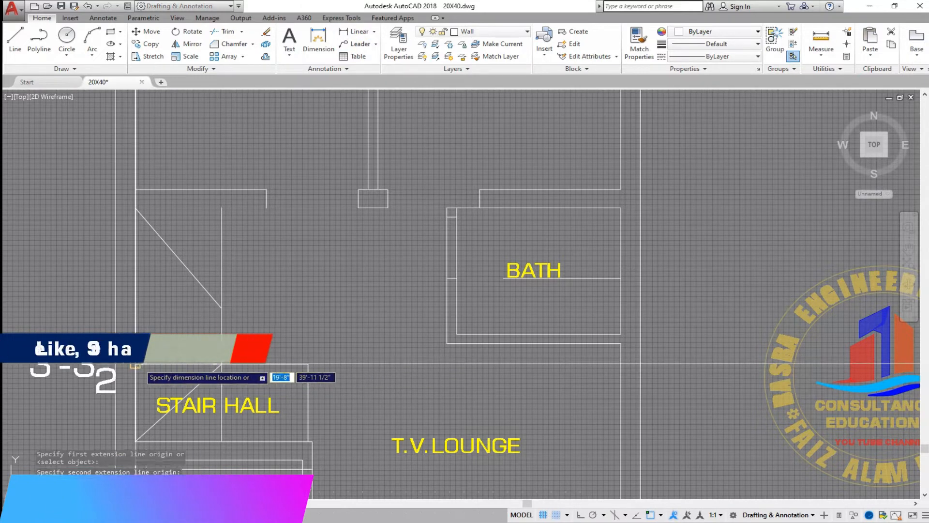
key(Escape)
- Delete the stair diagonals, the flight's centre lines and the horizontal line above the stair hall label
click(229, 368)
click(191, 282)
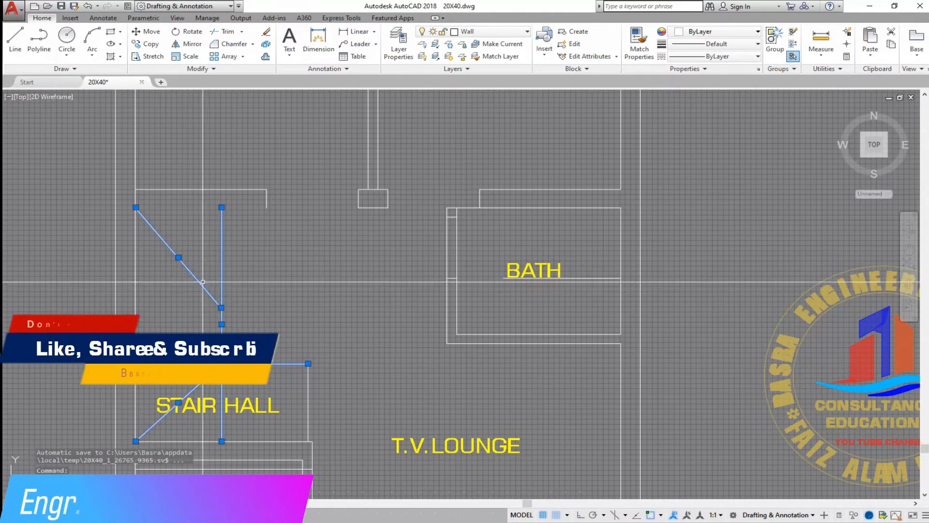
key(Delete)
- Draw a line closing the underside of the wall below the rear bedroom on the stair side
scroll(144, 329, down, 2)
scroll(240, 197, up, 2)
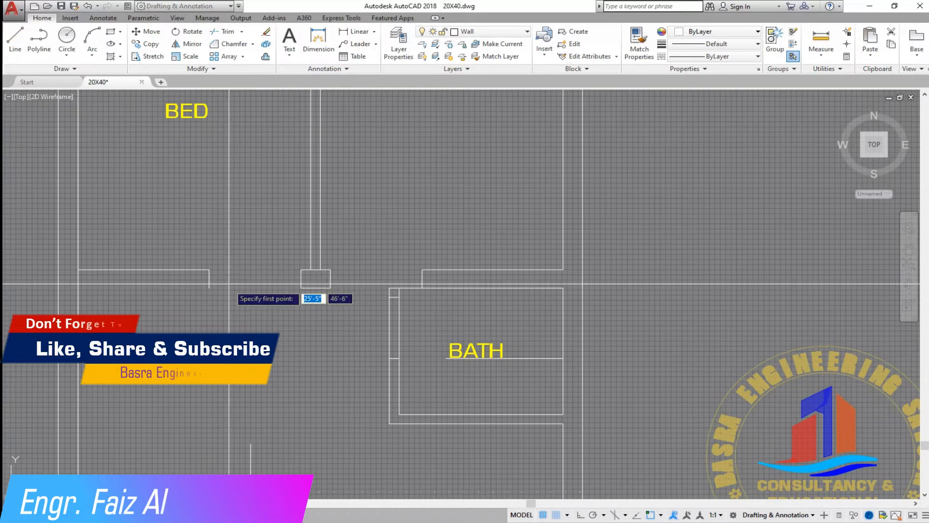
click(209, 288)
click(78, 288)
right_click(79, 289)
click(95, 294)
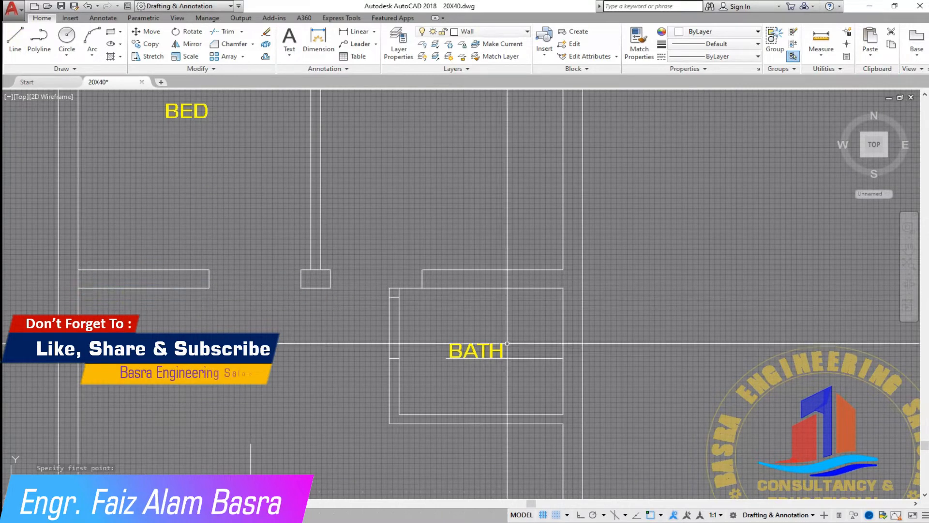
- Delete the leftover line across the bath and trim its side wall between the markings to open the bath doorway
scroll(562, 338, up, 2)
click(515, 370)
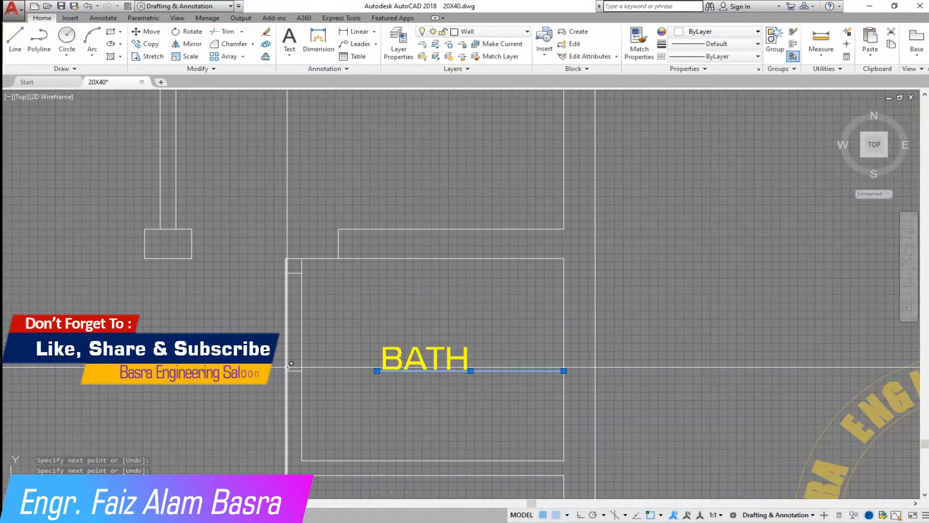
click(226, 33)
right_click(324, 329)
click(328, 346)
click(248, 320)
right_click(241, 320)
click(263, 326)
- Dimension the bath's inner width along its lower wall
click(359, 33)
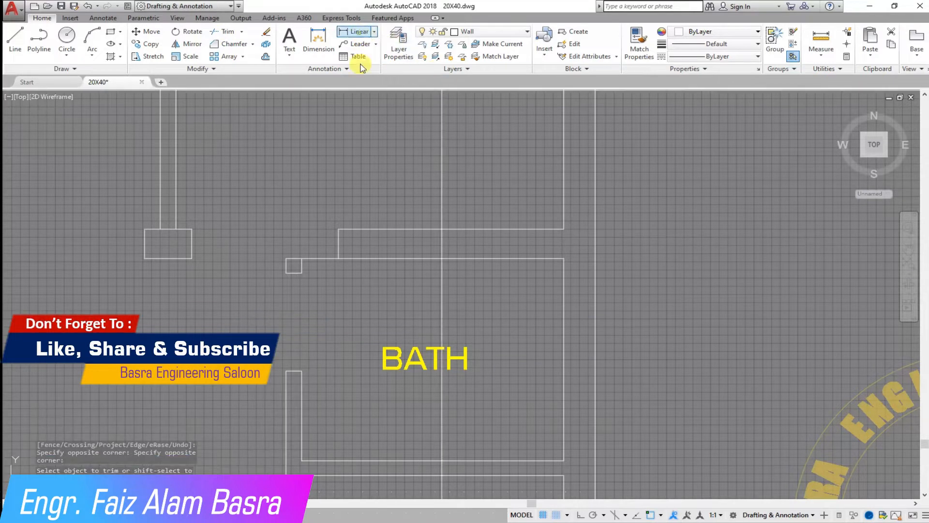
right_click(469, 424)
click(472, 436)
click(471, 462)
scroll(358, 208, down, 2)
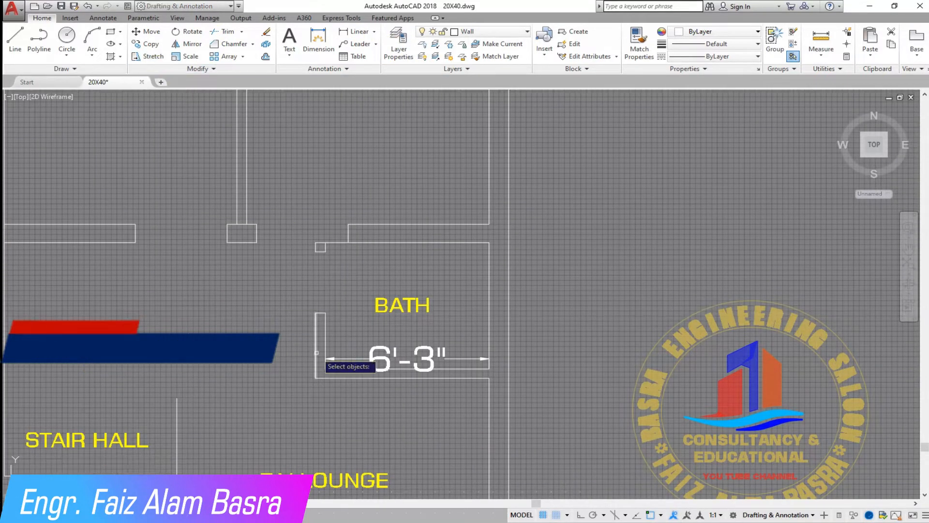
- Try stretching the bath's doorway wall 1' into the bath, and undo the stretch
scroll(315, 353, up, 2)
click(346, 415)
click(284, 149)
key(Return)
click(318, 230)
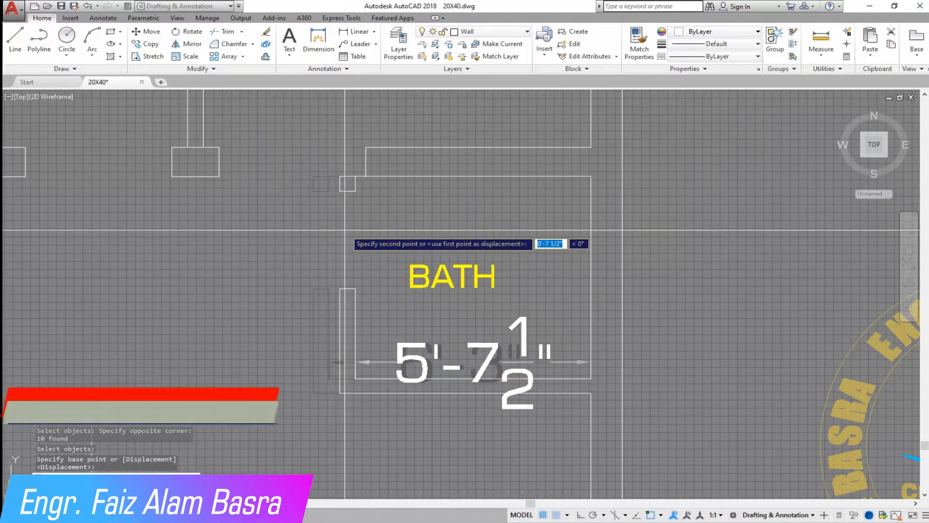
text(1')
key(Return)
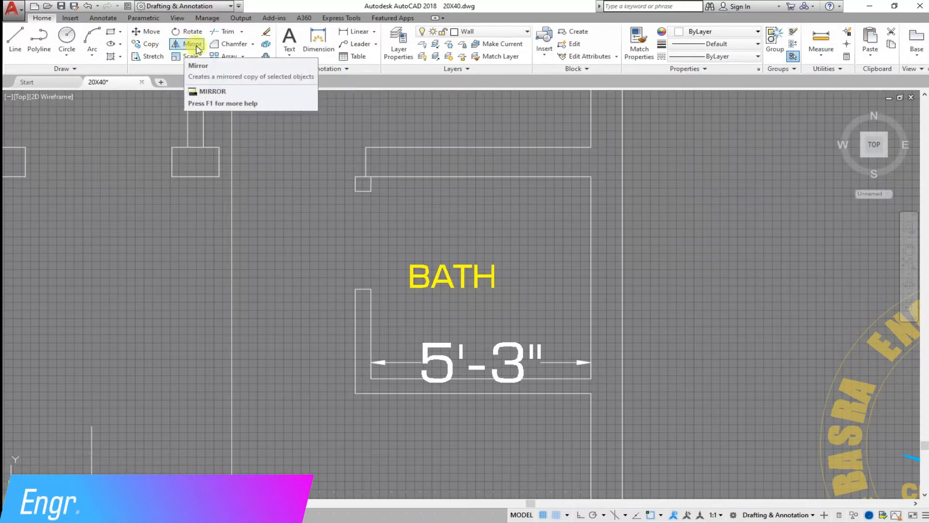
click(89, 7)
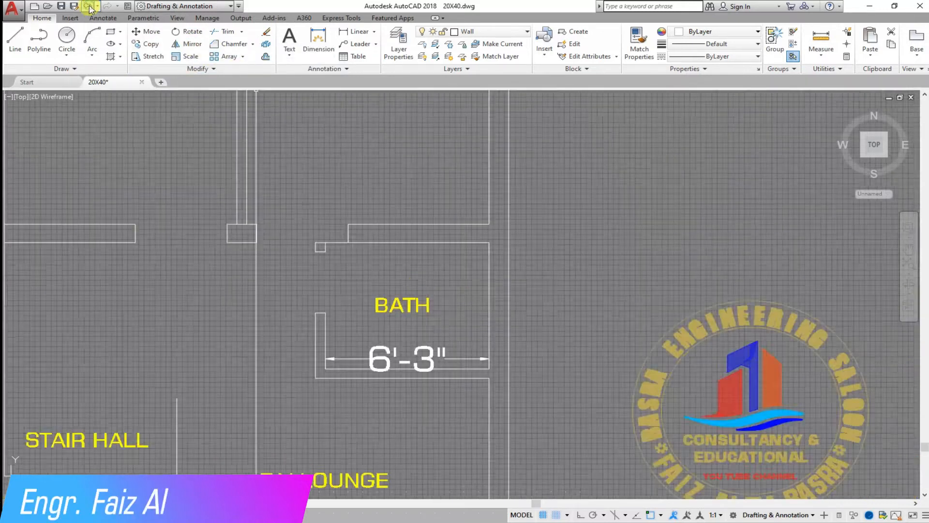
click(154, 57)
click(332, 399)
click(290, 228)
key(Return)
click(295, 286)
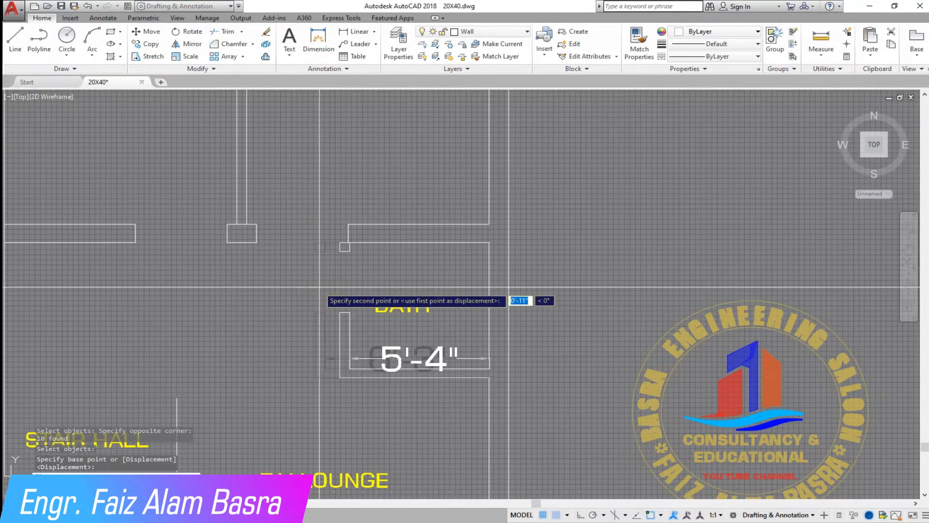
key(Escape)
- With Ortho on, stretch the bath's doorway wall 15 inches horizontally into the bath
click(582, 517)
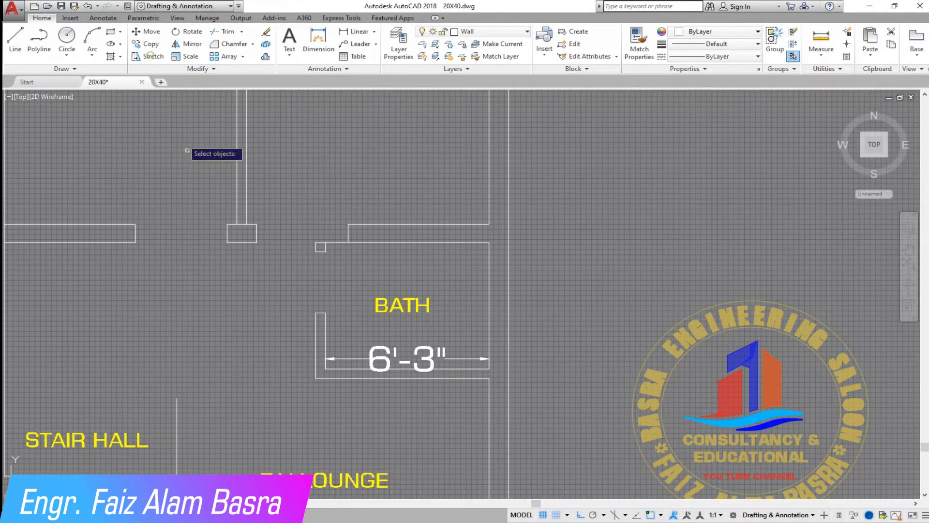
click(284, 224)
key(Return)
click(266, 284)
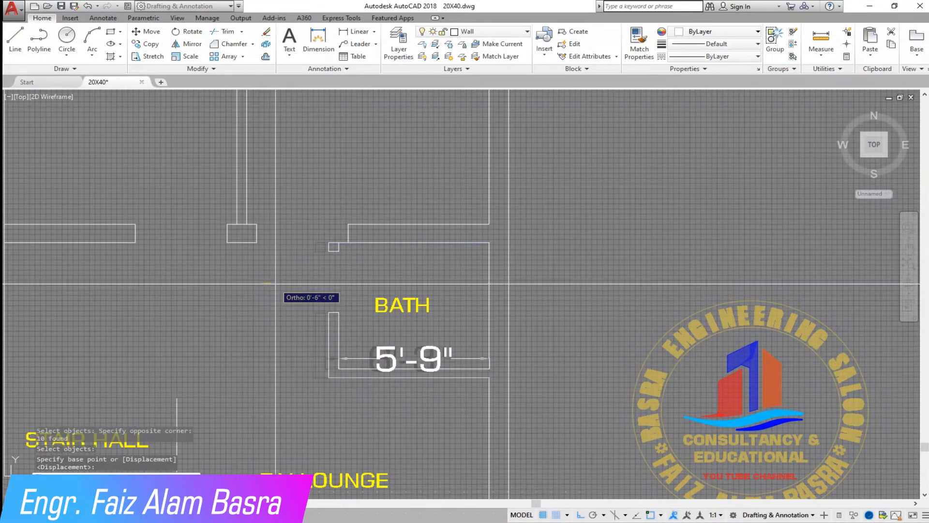
key(Return)
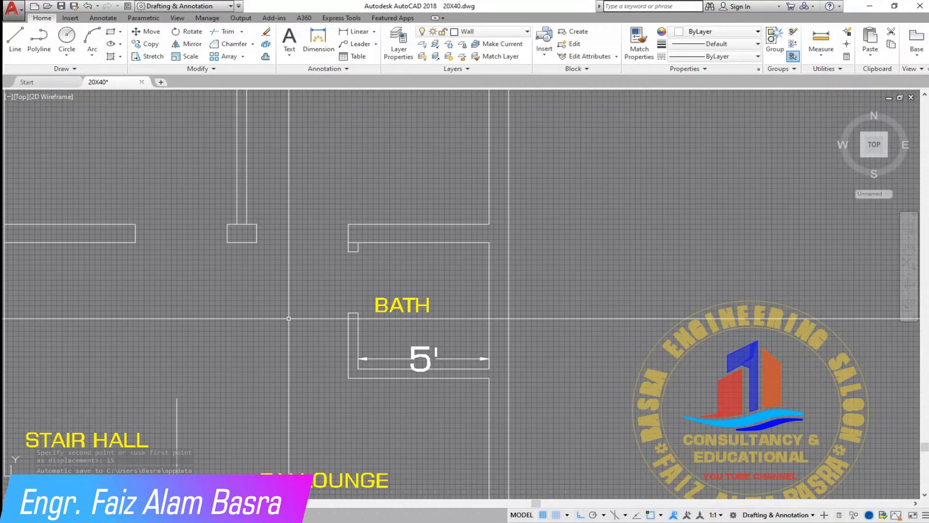
- Erase the width dimension inside the bath
scroll(403, 245, up, 2)
scroll(303, 186, down, 1)
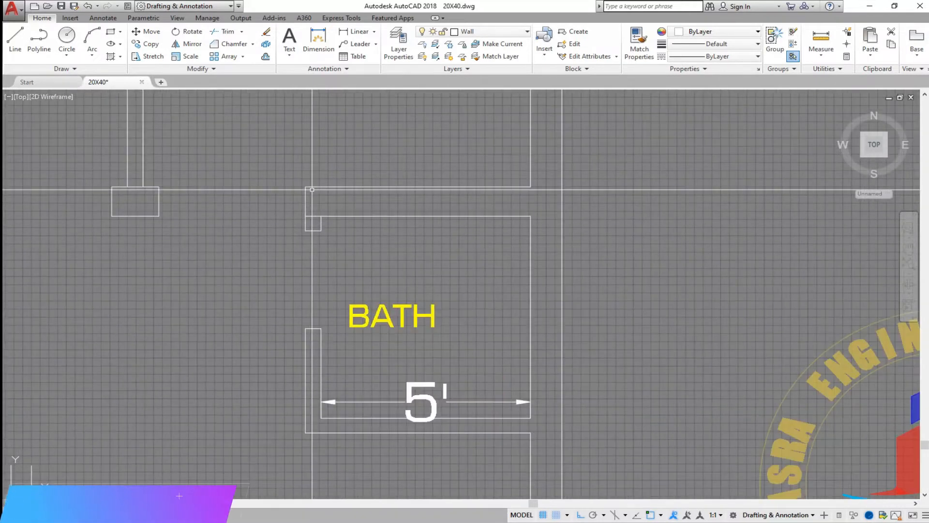
click(395, 401)
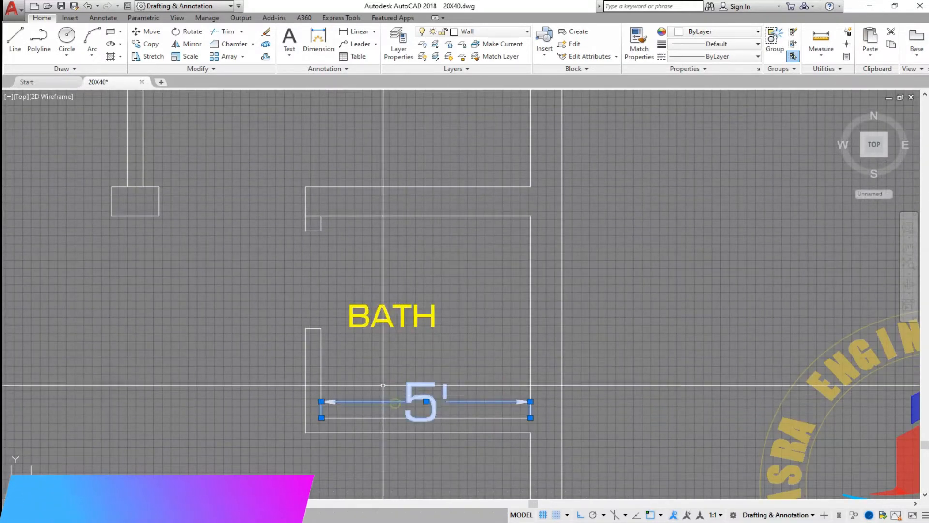
click(267, 34)
- Trim the leftover lines where the bath wall meets the bedroom wall and where the bedroom partition meets its end block
click(216, 33)
key(Return)
click(290, 215)
scroll(302, 220, up, 3)
click(346, 203)
scroll(327, 160, down, 3)
scroll(296, 227, up, 5)
scroll(375, 303, down, 8)
scroll(349, 149, up, 4)
right_click(315, 166)
click(330, 172)
- Measure the inner widths of both rear bedrooms with linear dimensions along the rear wall, and remove the dimensions
click(355, 31)
right_click(295, 181)
click(304, 187)
click(289, 148)
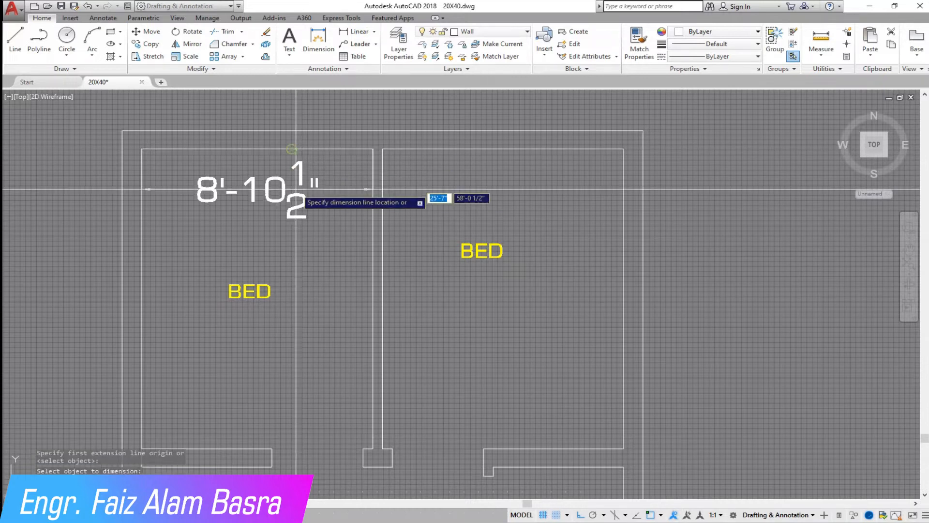
click(359, 33)
right_click(432, 176)
click(440, 183)
click(440, 149)
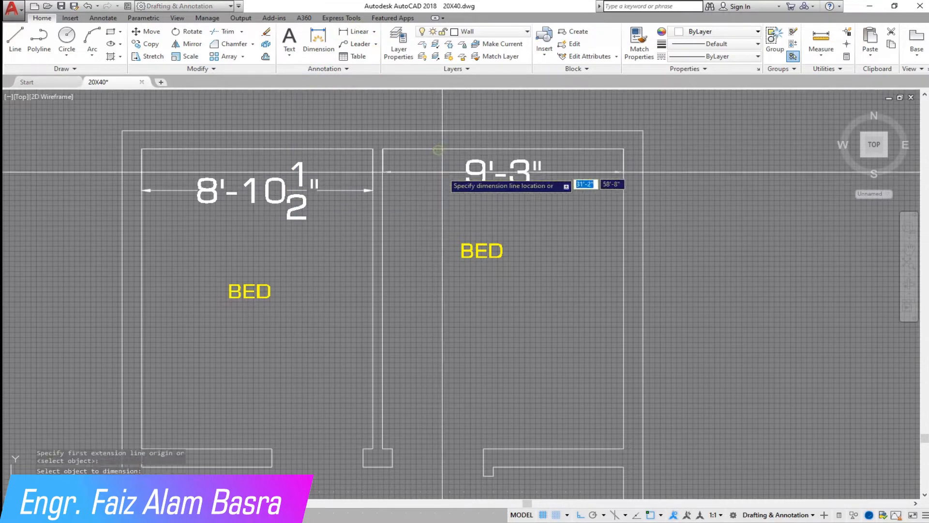
click(438, 192)
scroll(335, 191, down, 2)
click(307, 192)
click(401, 191)
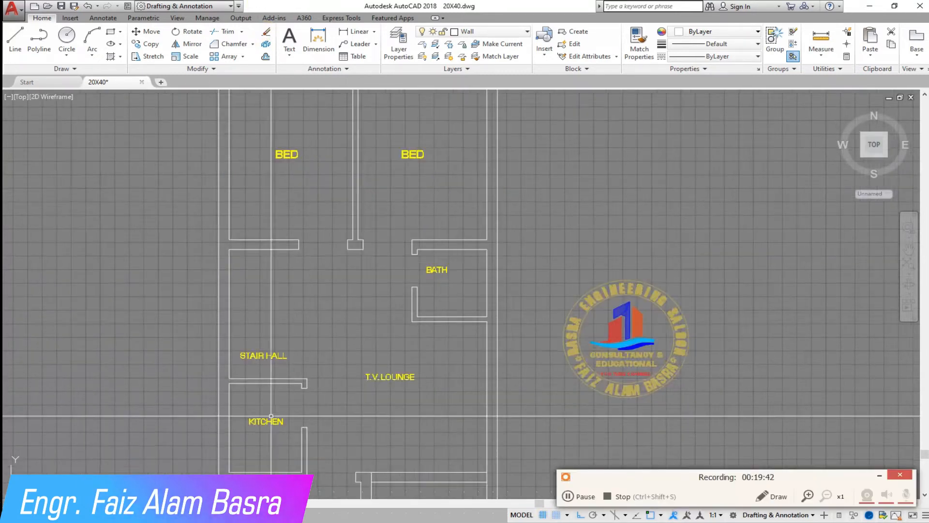
- Measure the width of the porch along the wall line at its upper end
scroll(270, 346, down, 3)
scroll(351, 477, up, 3)
middle_drag(351, 477, 369, 307)
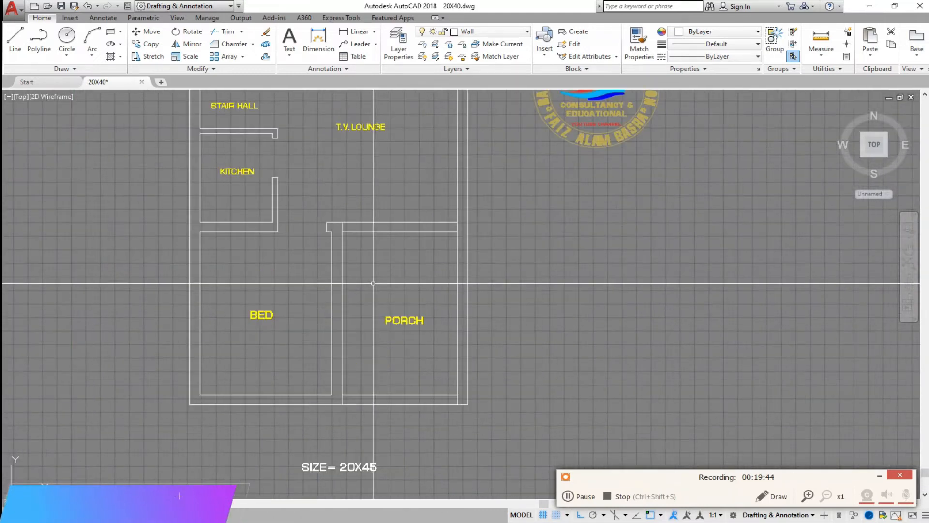
scroll(378, 272, up, 3)
click(358, 31)
click(321, 207)
click(506, 206)
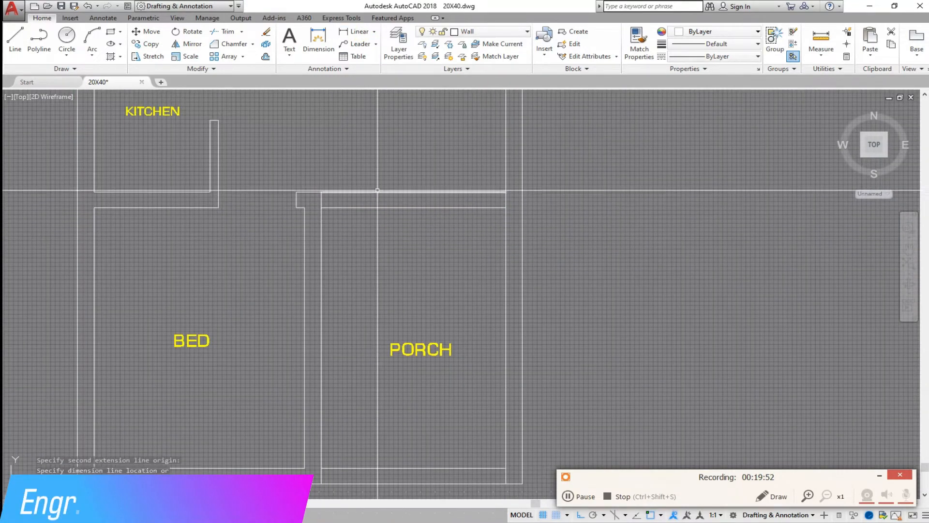
- Set the two wall lines between the porch and T.V. lounge to the DASHEDX2 linetype with a linetype scale of 5
scroll(378, 192, down, 3)
scroll(377, 193, up, 5)
click(450, 242)
click(402, 179)
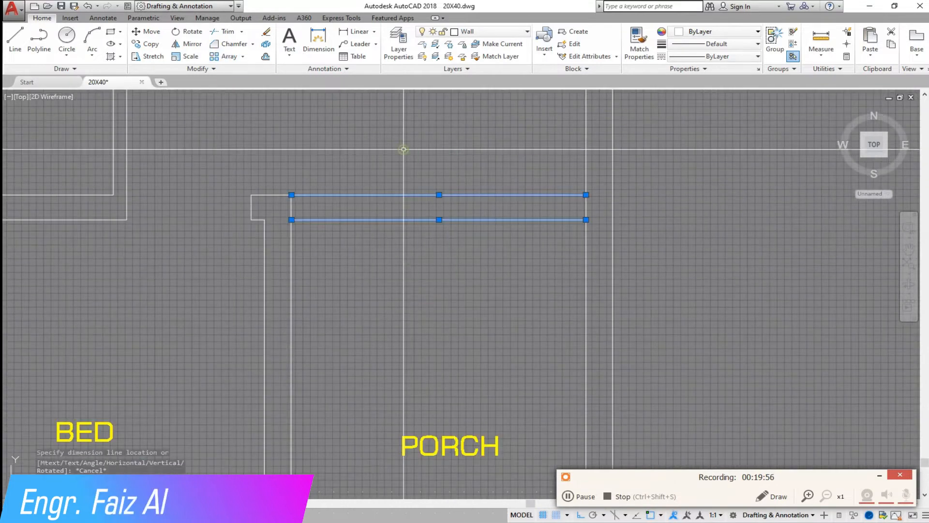
click(759, 58)
click(699, 106)
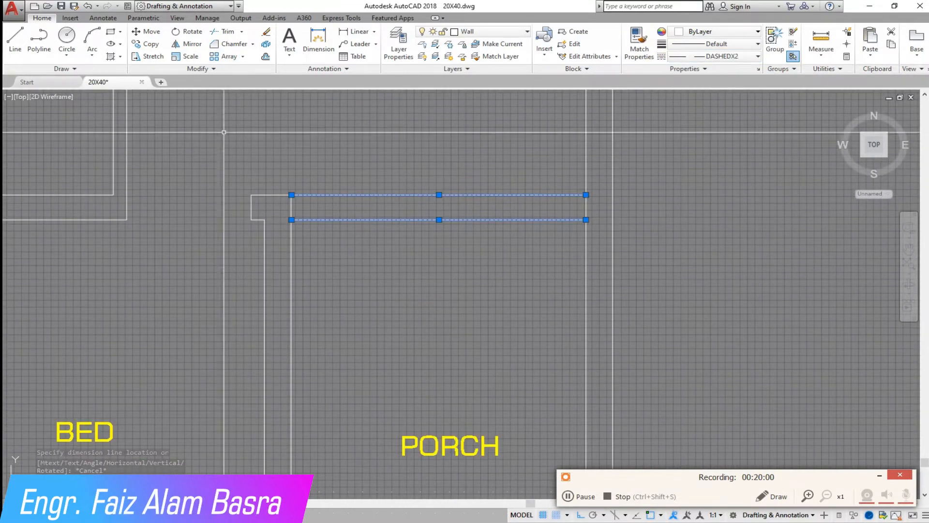
click(127, 5)
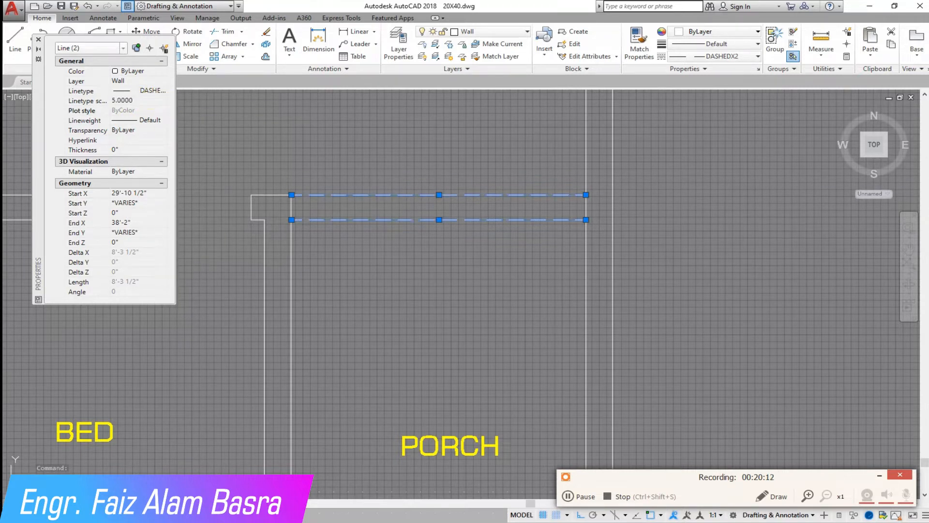
key(Escape)
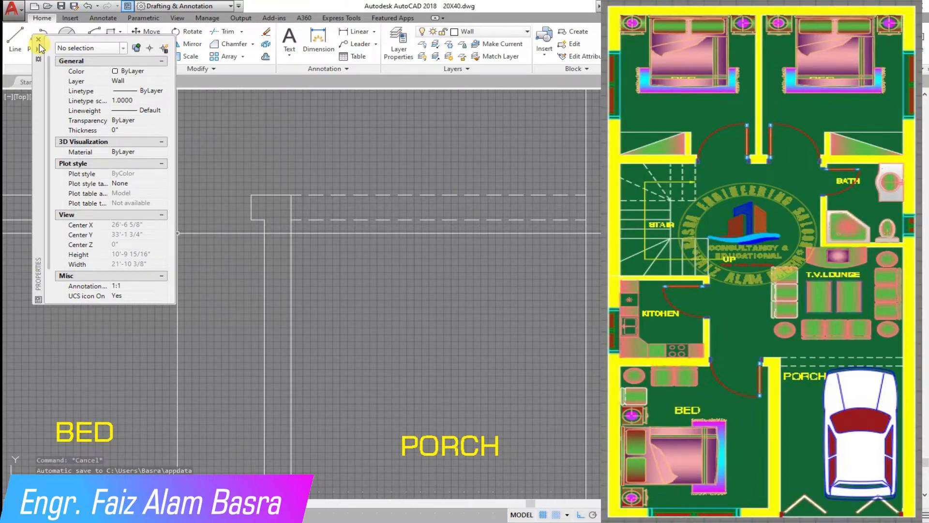
- Close the object properties and look over the front bedroom, porch and stair hall areas of the plan
click(38, 39)
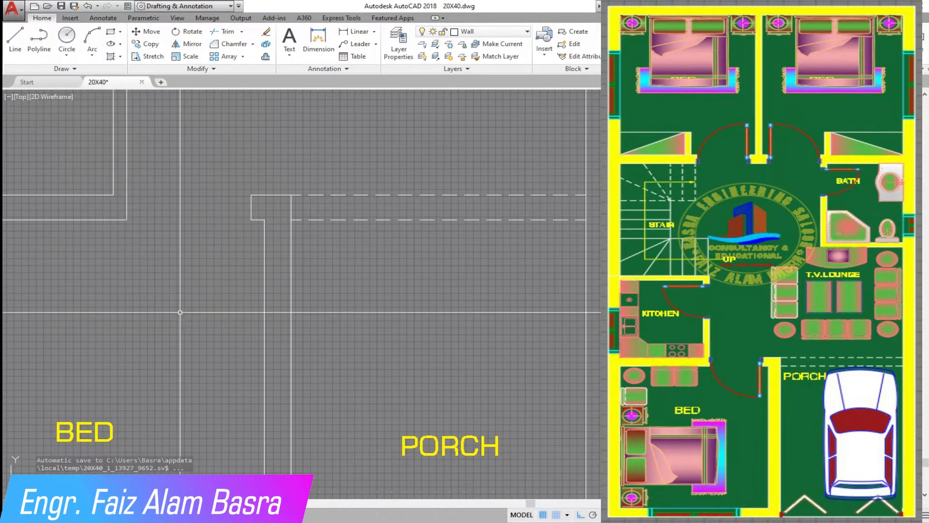
scroll(444, 311, down, 3)
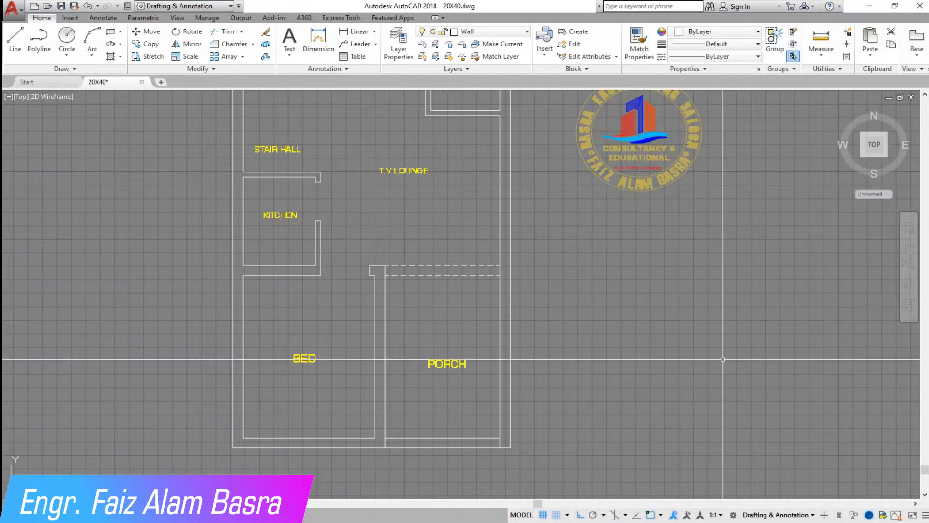
scroll(435, 304, down, 3)
scroll(421, 372, up, 5)
scroll(458, 404, down, 2)
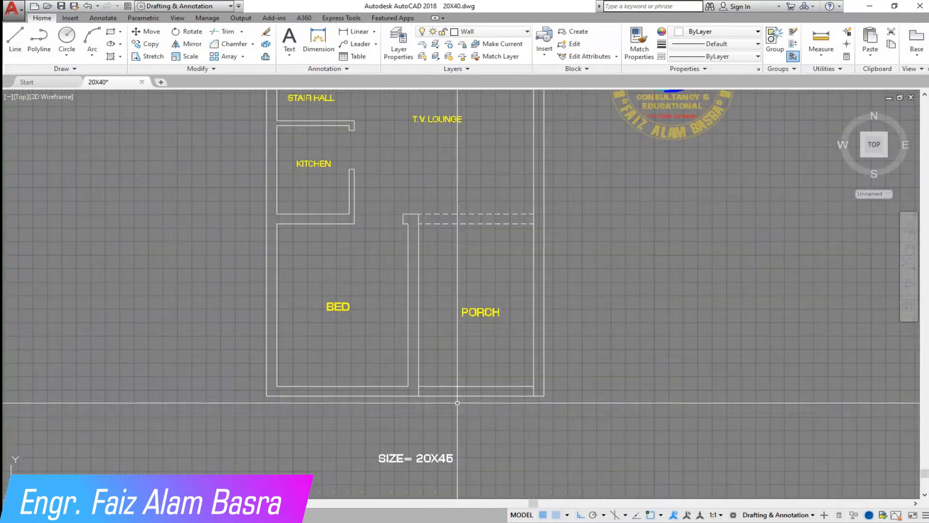
scroll(481, 201, up, 2)
scroll(461, 210, down, 2)
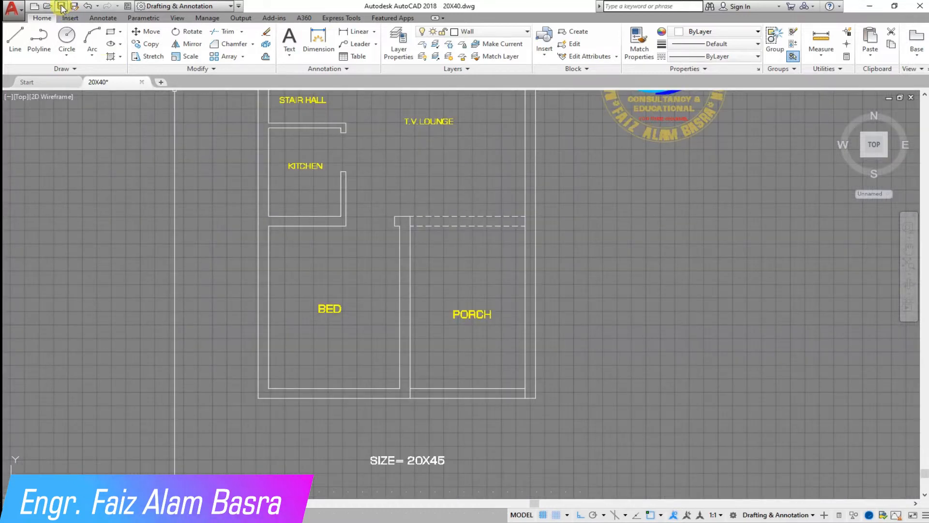
scroll(318, 339, down, 3)
scroll(339, 194, up, 3)
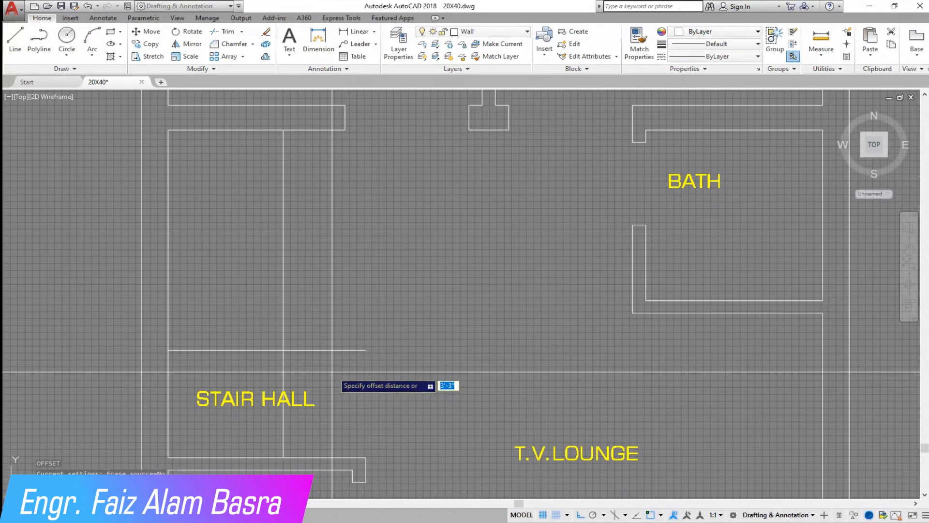
- Offset the vertical stair line twice toward the T.V. lounge to form three parallel lines across the stair hall
scroll(272, 404, up, 2)
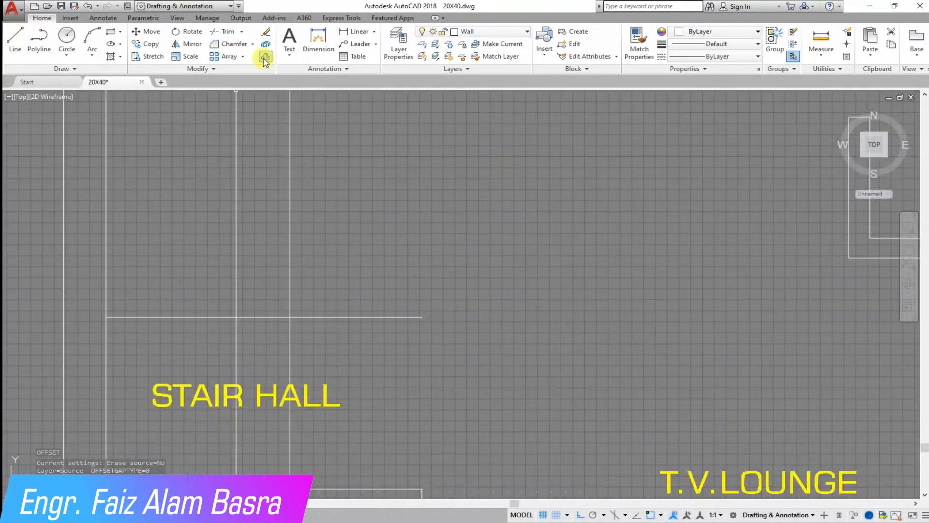
scroll(270, 235, down, 2)
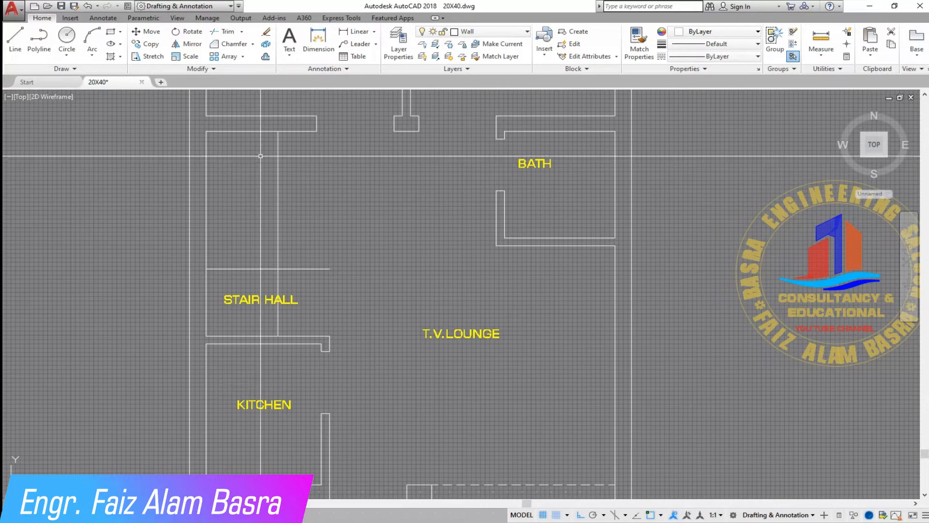
scroll(317, 312, up, 2)
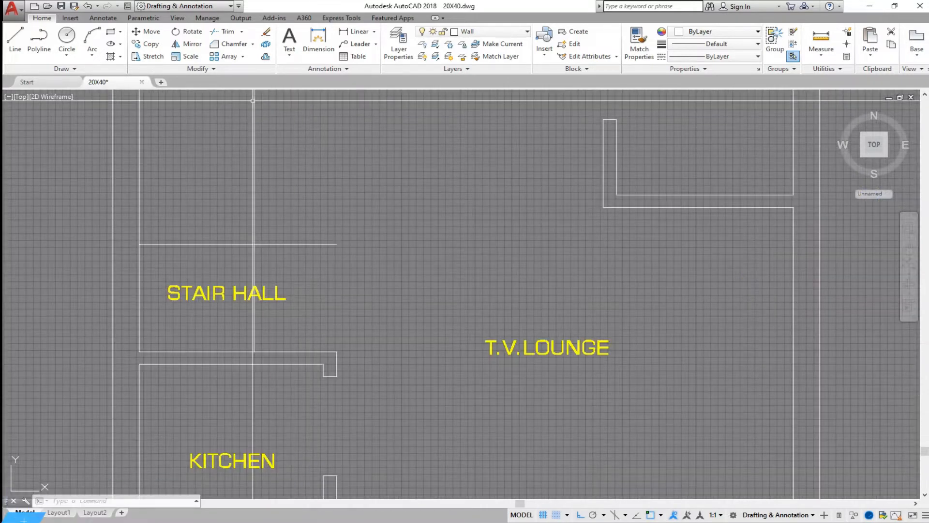
click(269, 58)
scroll(275, 264, down, 2)
key(Return)
middle_drag(278, 97, 277, 154)
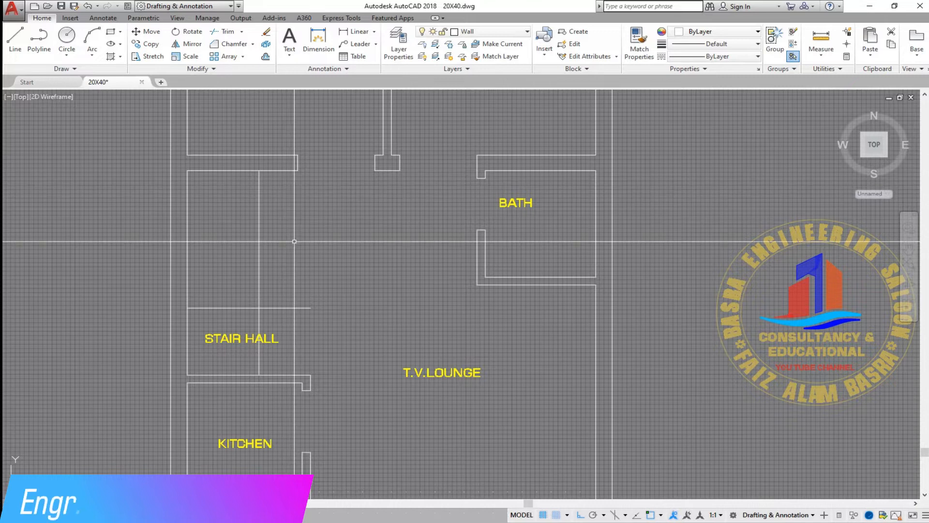
scroll(280, 172, up, 3)
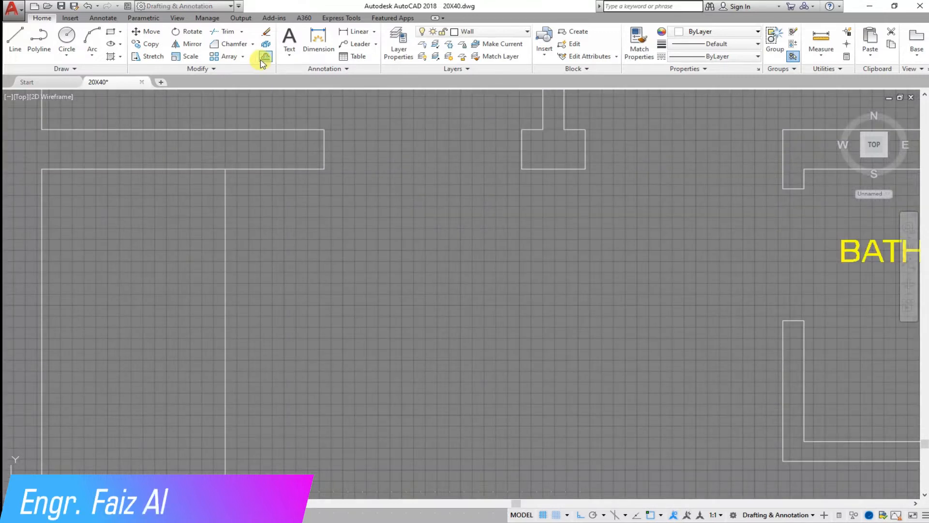
click(225, 211)
click(276, 148)
scroll(276, 149, down, 2)
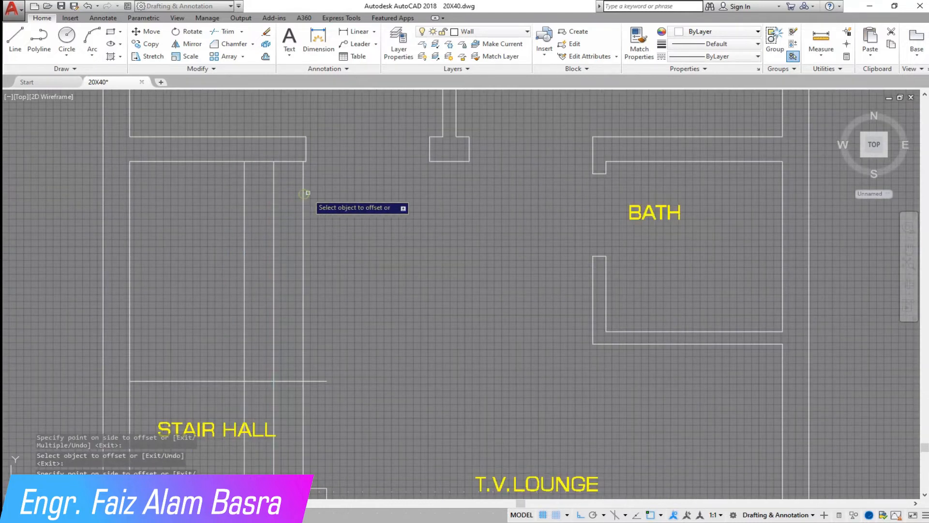
scroll(303, 155, down, 2)
scroll(298, 328, up, 4)
click(317, 316)
click(367, 327)
scroll(334, 310, down, 2)
right_click(339, 262)
click(354, 282)
click(358, 268)
click(350, 271)
scroll(348, 347, down, 4)
key(Delete)
scroll(318, 310, up, 2)
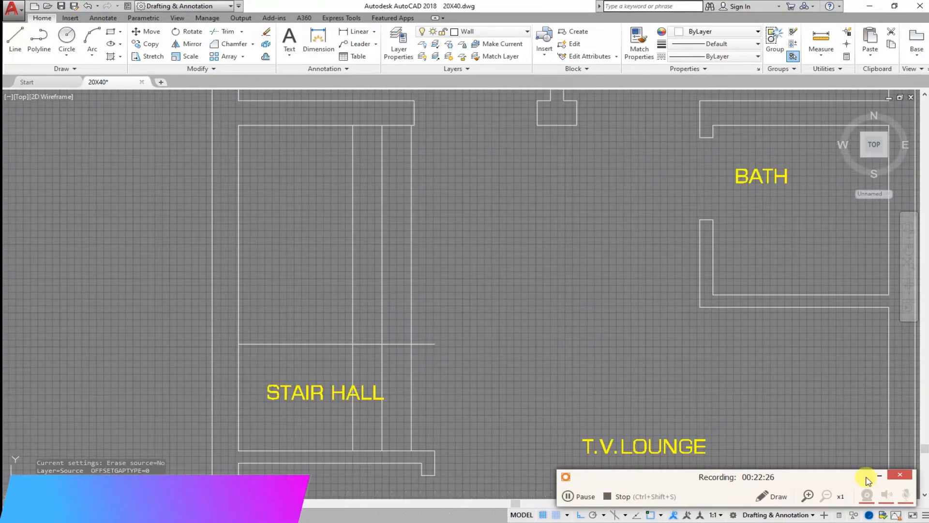
click(879, 476)
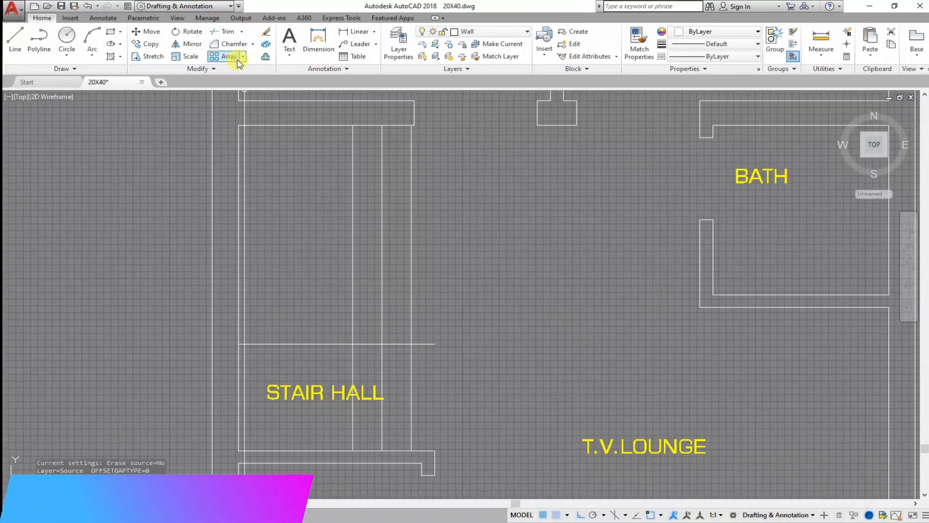
- Offset the stair hall's upper wall line down into the hall to mark the upper landing edge
click(283, 126)
click(292, 229)
scroll(295, 292, up, 2)
right_click(294, 289)
click(298, 292)
scroll(257, 206, down, 4)
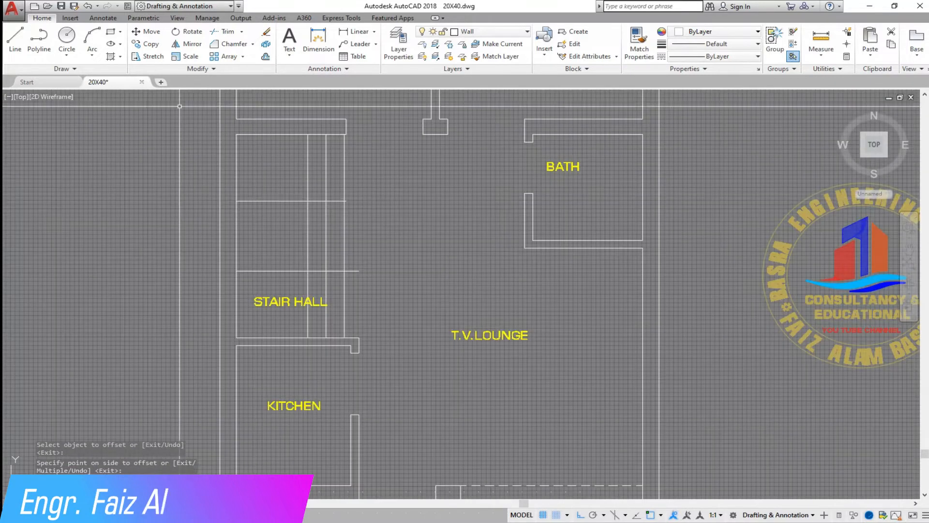
- Offset the lower landing edge upward four times at 10 inches to create the stair tread lines
click(266, 57)
text(10)
key(Return)
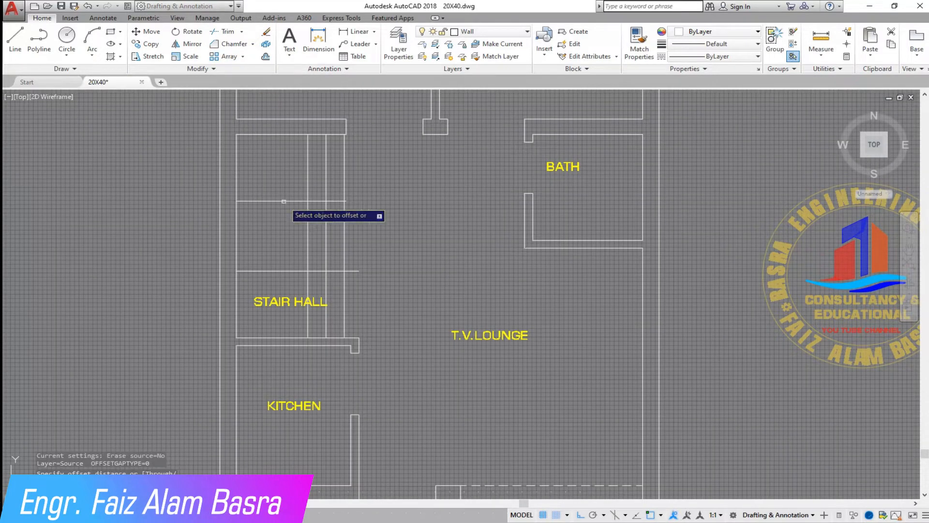
scroll(273, 246, up, 4)
click(265, 310)
click(266, 269)
click(266, 267)
click(263, 242)
click(262, 222)
click(266, 198)
click(269, 178)
click(269, 162)
scroll(294, 223, down, 2)
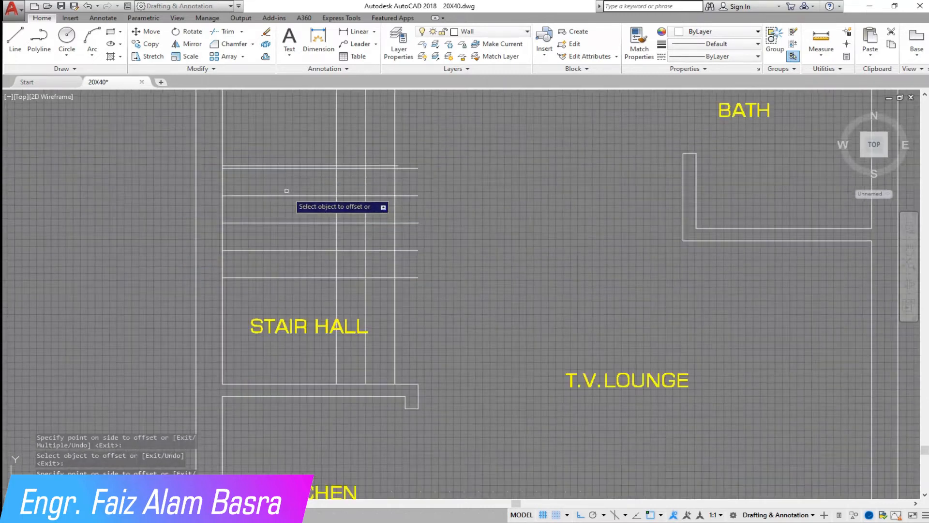
scroll(250, 129, up, 6)
right_click(185, 245)
click(198, 255)
- Measure the gap between the topmost tread line and the upper landing edge with a linear dimension, and remove the dimension
scroll(84, 295, up, 4)
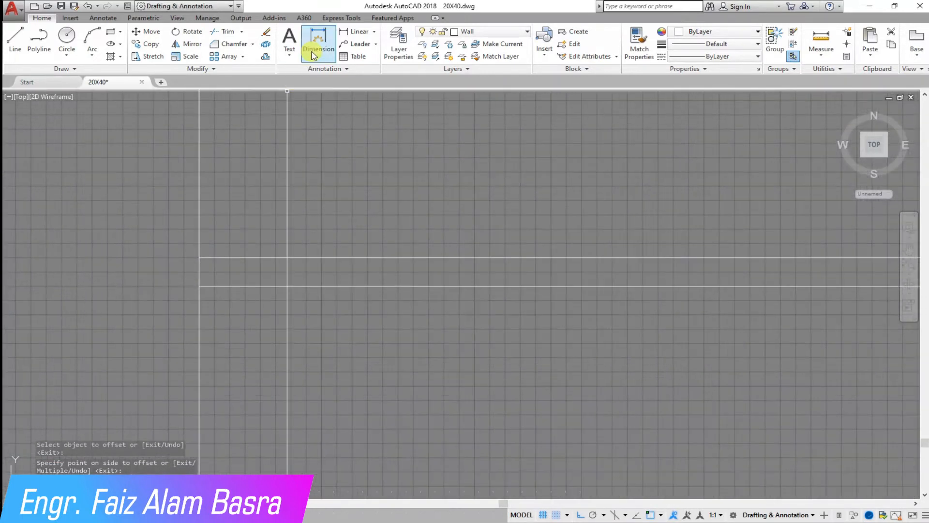
click(347, 35)
click(199, 286)
click(199, 257)
click(306, 254)
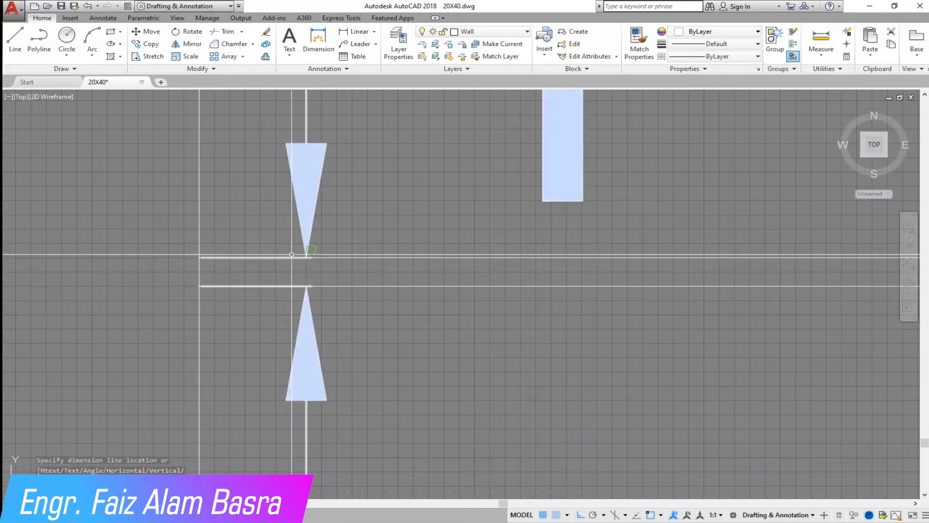
scroll(286, 252, down, 8)
click(327, 244)
scroll(275, 109, down, 4)
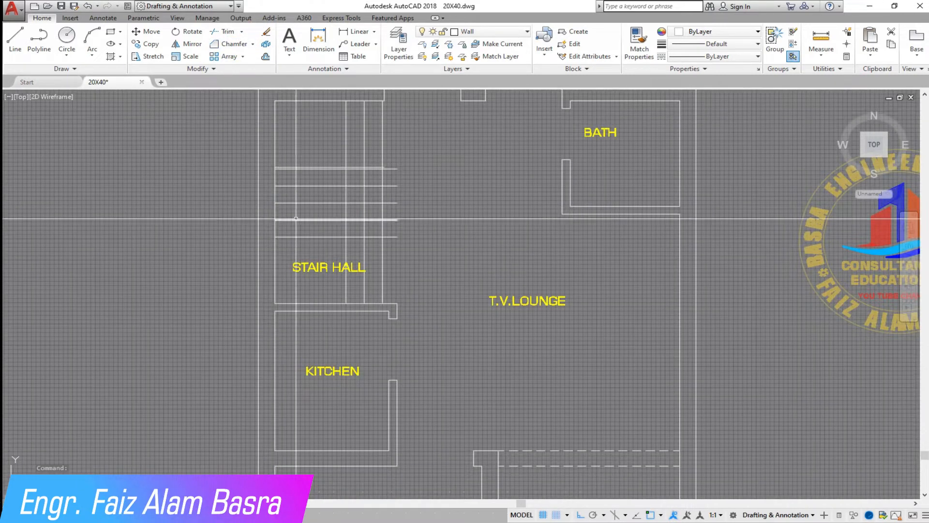
- Move the five tread lines together 0.5 inch upward toward the upper landing edge
scroll(326, 174, up, 4)
scroll(254, 157, down, 2)
scroll(237, 154, up, 2)
click(151, 44)
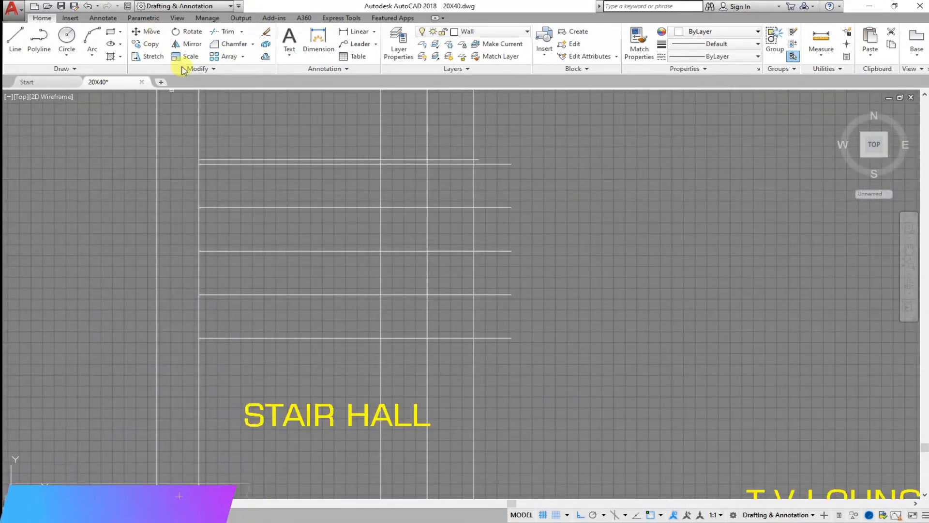
scroll(270, 177, up, 2)
click(690, 460)
click(634, 132)
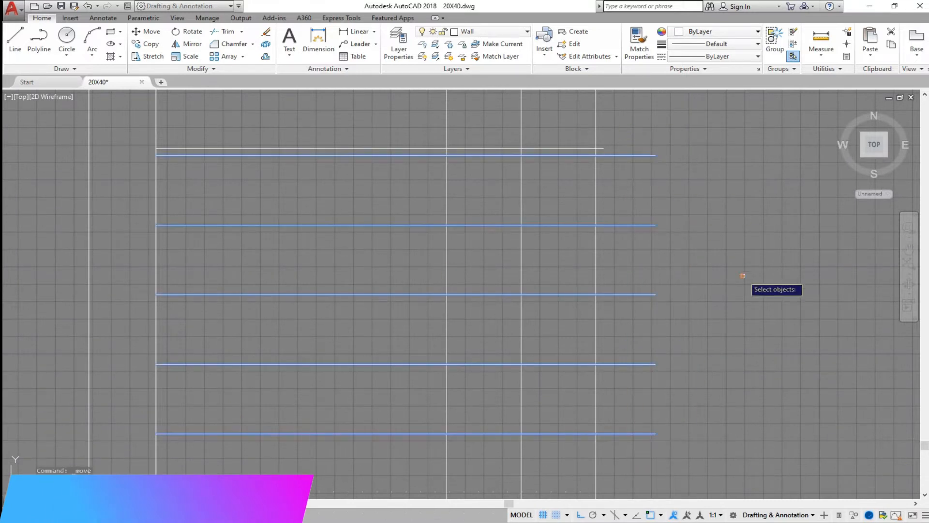
key(Return)
click(742, 277)
text(.5)
key(Return)
- Delete the separate upper landing edge line just above the topmost tread line
scroll(290, 149, up, 2)
click(292, 147)
key(Delete)
scroll(342, 214, down, 6)
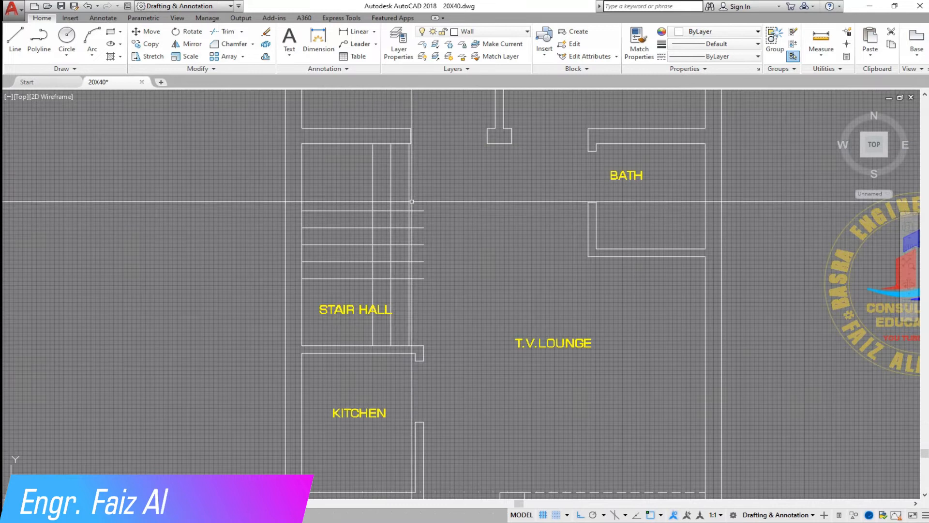
- Move the innermost vertical stair line 0.5 inch toward the T.V. lounge
scroll(406, 201, up, 2)
key(Return)
click(289, 146)
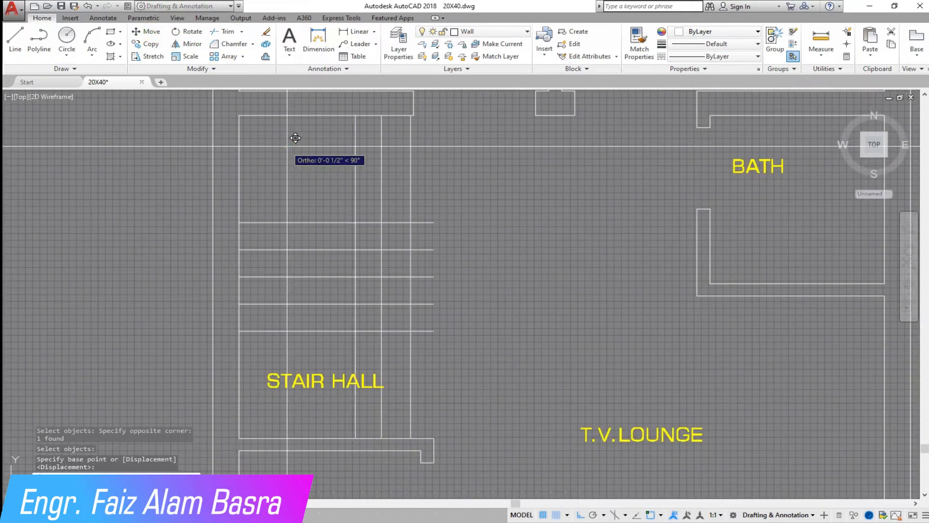
text(.5)
key(Return)
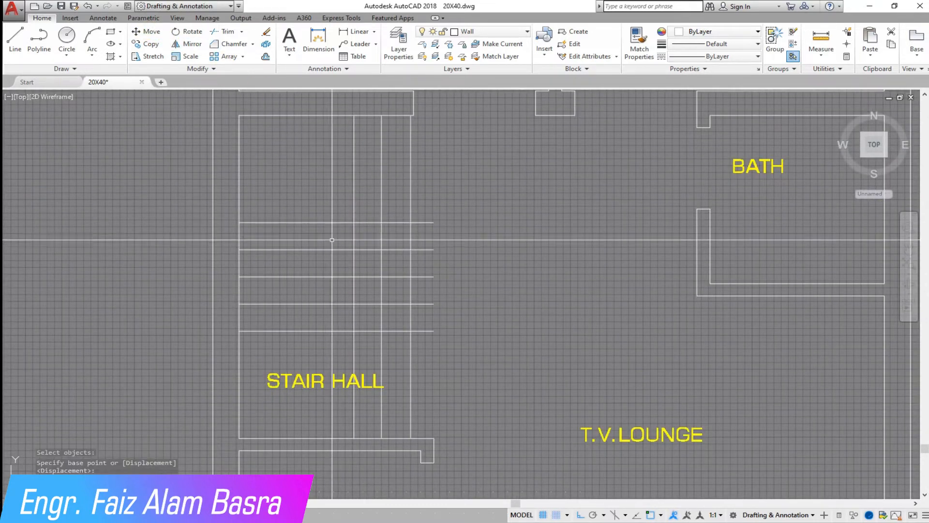
- Measure the width between the innermost vertical stair line and the outer side wall of the stair hall
click(358, 31)
click(354, 115)
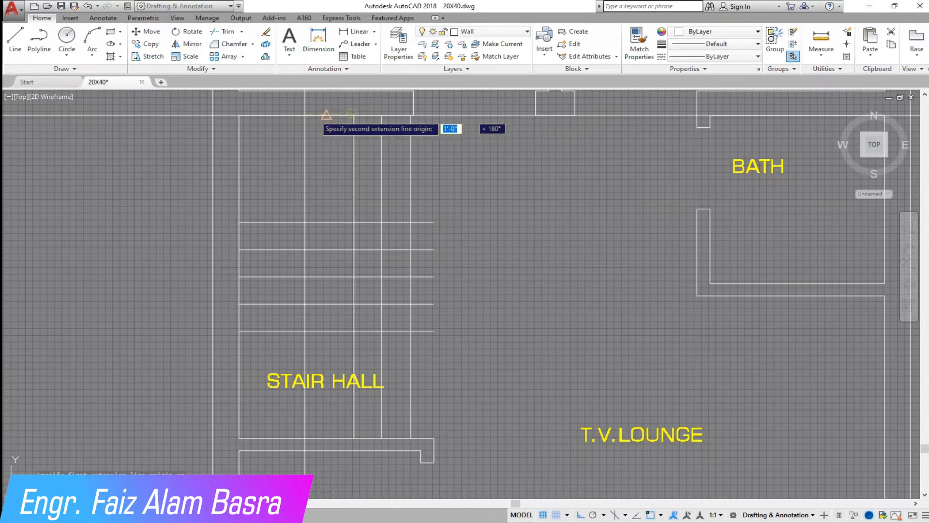
click(239, 115)
scroll(286, 199, down, 2)
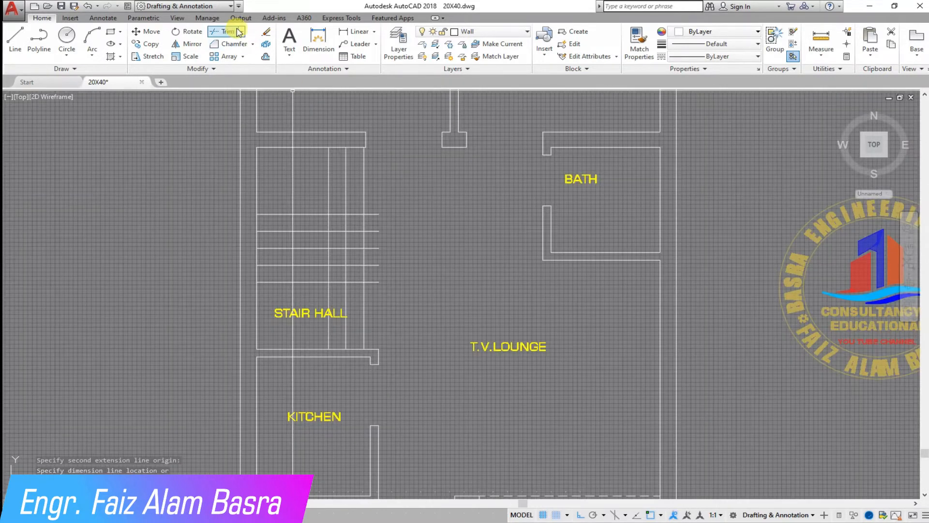
- Trim the tread lines past the outermost vertical stair line and the crossing segments between the upper and lower landings
key(Return)
scroll(387, 235, up, 4)
click(382, 371)
click(346, 167)
click(353, 341)
click(253, 199)
right_click(350, 235)
click(369, 243)
- Delete the leftover line pieces beside the three middle treads, between the upper and lower landings
click(340, 328)
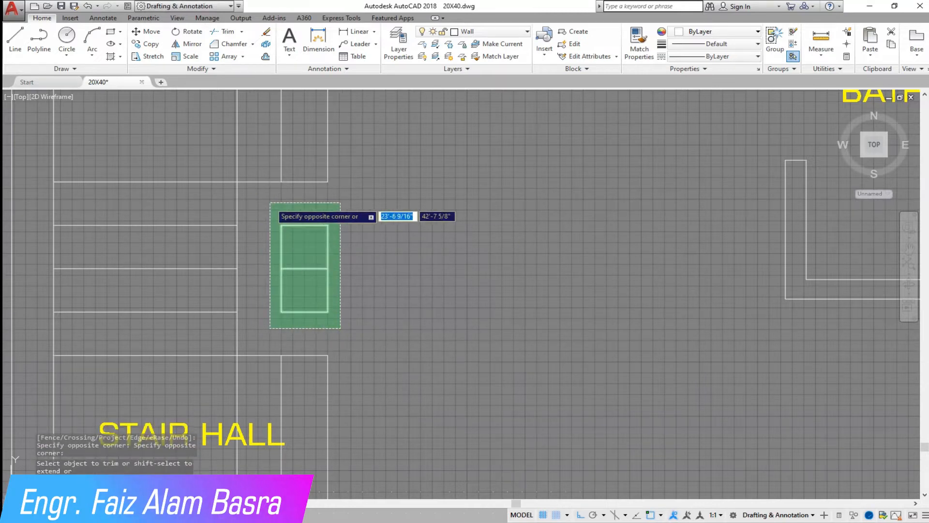
click(269, 203)
key(Delete)
scroll(339, 236, down, 2)
scroll(276, 325, up, 2)
scroll(266, 323, down, 2)
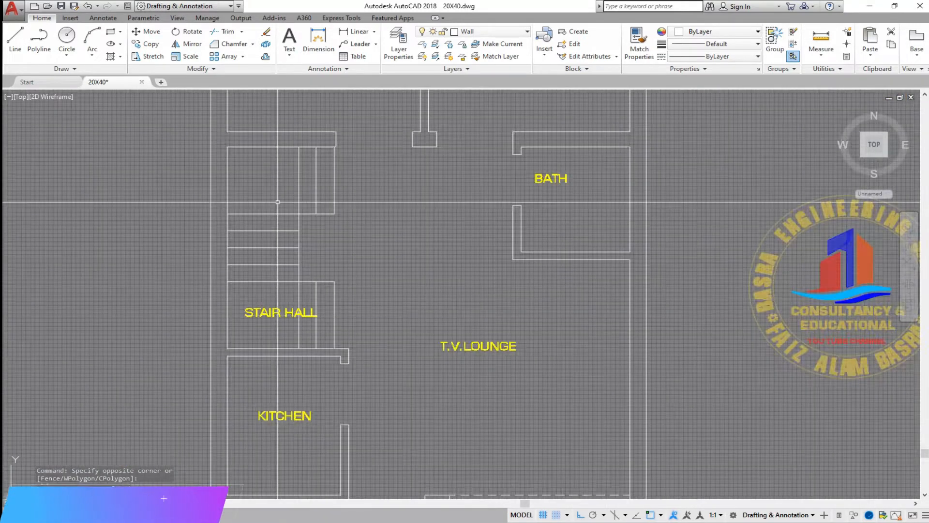
- Move the STAIR HALL label out of the staircase into the open area beside the lower landing
click(268, 329)
right_click(271, 329)
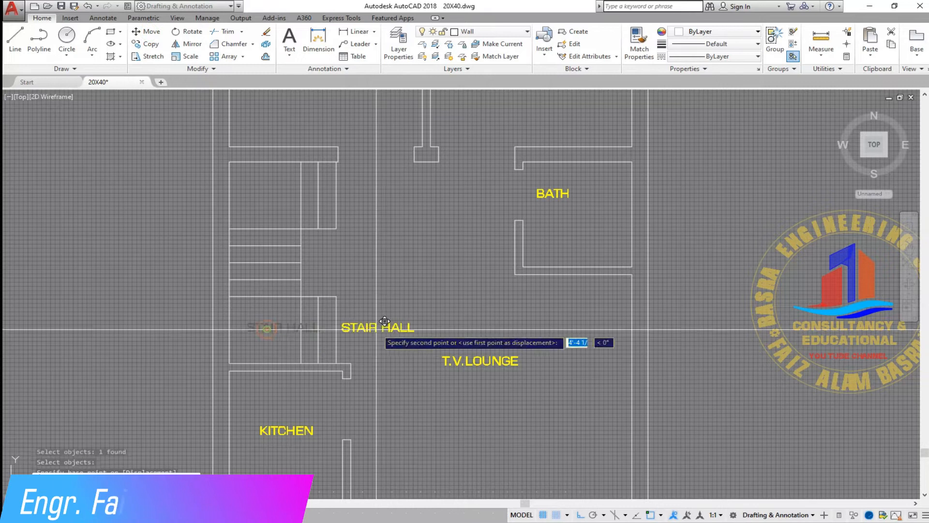
click(329, 327)
click(434, 327)
- Draw two slanted winder lines from the lower landing's inner corner past the walls, dividing the landing into three steps
scroll(313, 327, up, 2)
scroll(224, 342, up, 2)
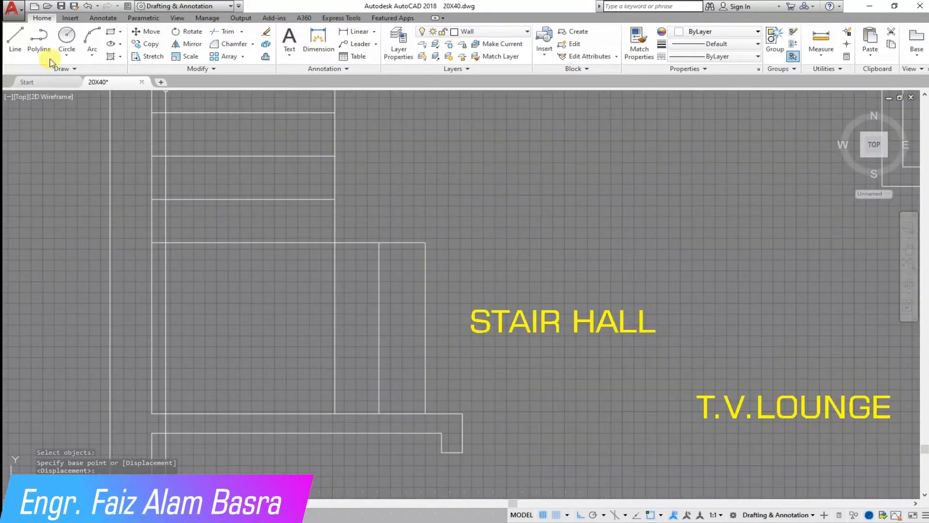
key(l)
key(Return)
click(335, 242)
scroll(231, 421, up, 4)
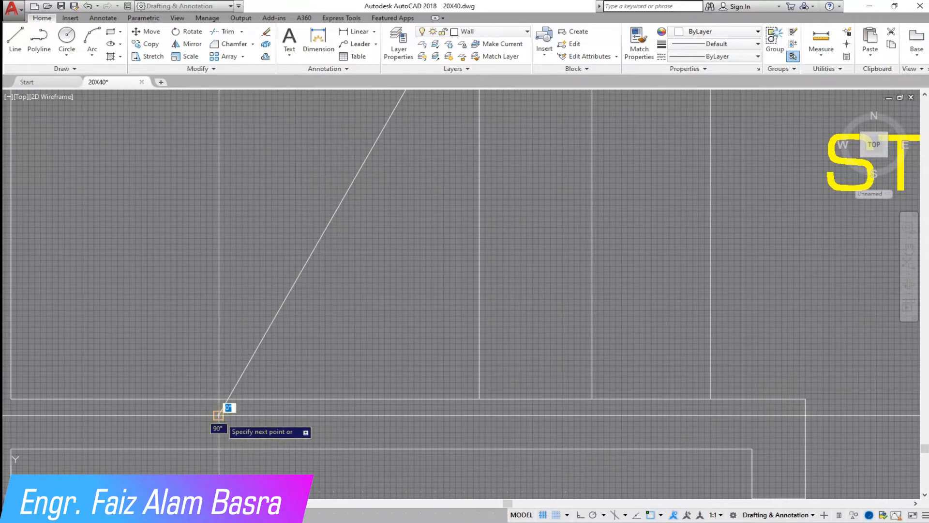
scroll(408, 387, down, 2)
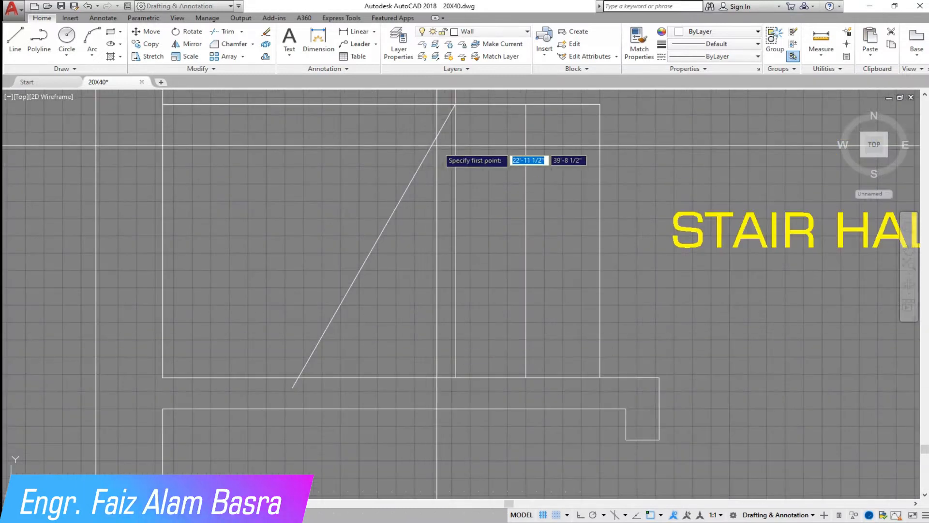
click(126, 294)
key(Return)
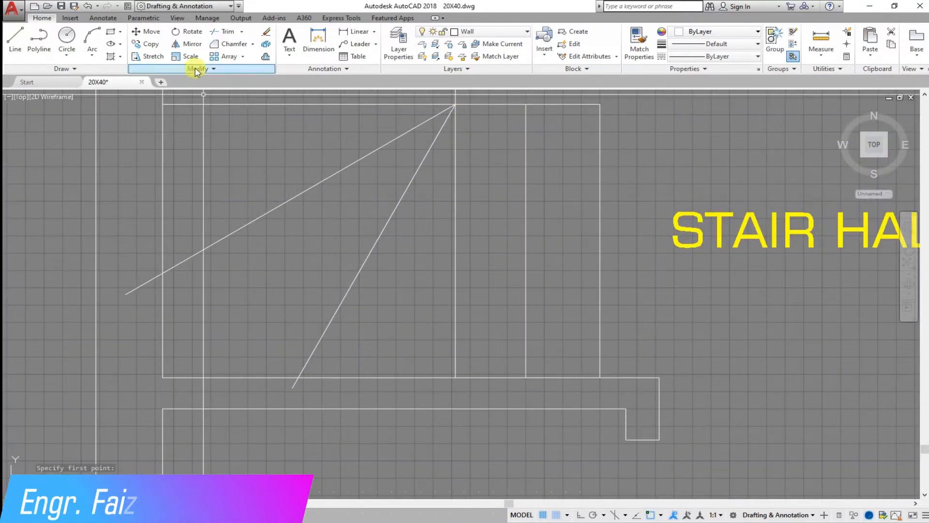
- Trim the ends of both winder lines back to the inner faces of the stair hall walls
click(219, 32)
key(Return)
click(143, 269)
click(131, 317)
click(292, 388)
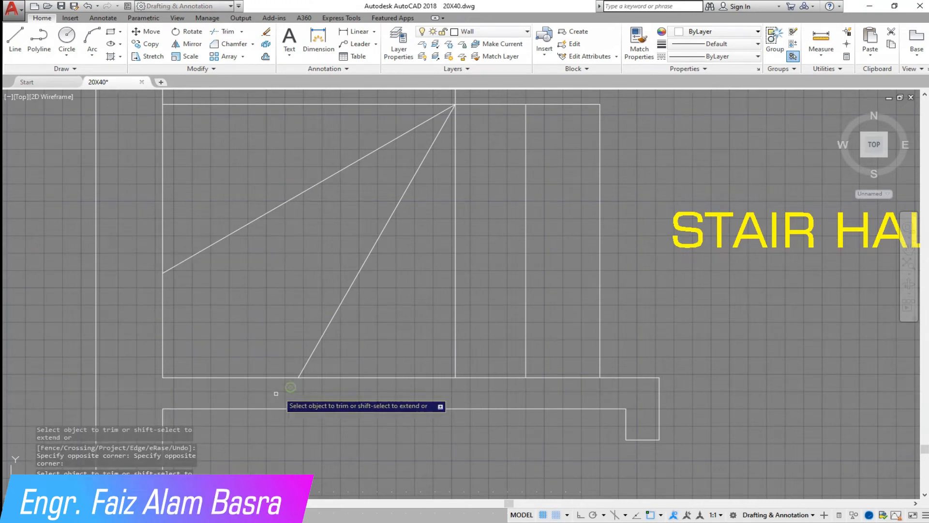
scroll(258, 407, down, 3)
right_click(328, 296)
click(354, 304)
scroll(303, 227, up, 1)
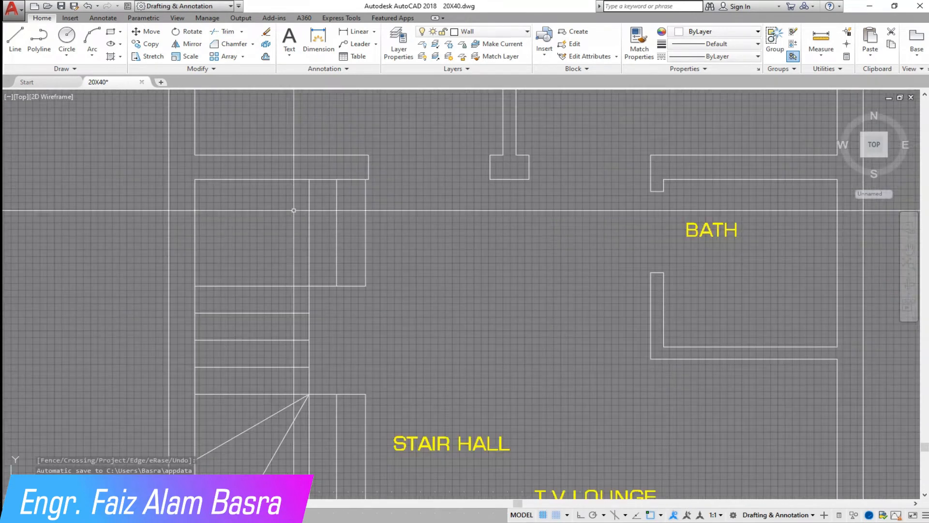
- Mirror the two winder lines onto the upper landing about a horizontal axis through the middle tread's end
click(191, 47)
click(293, 446)
click(219, 392)
key(Return)
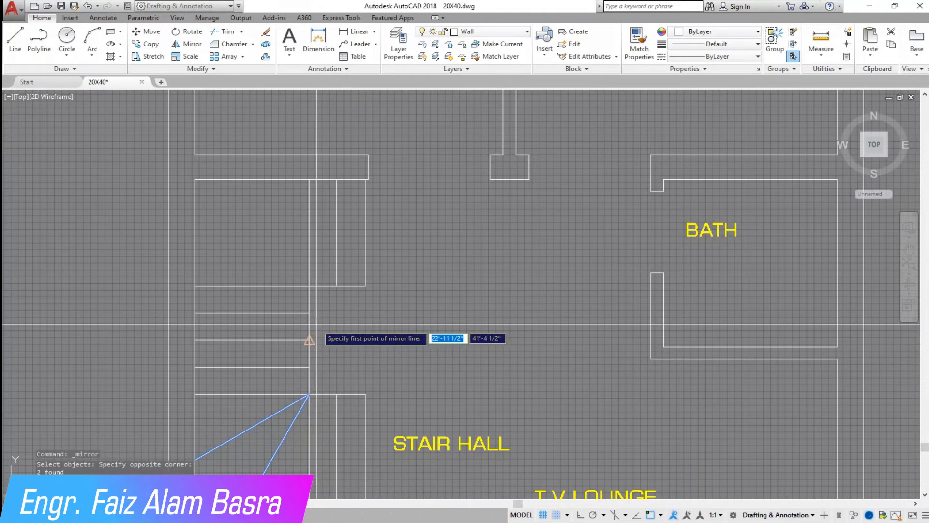
click(309, 339)
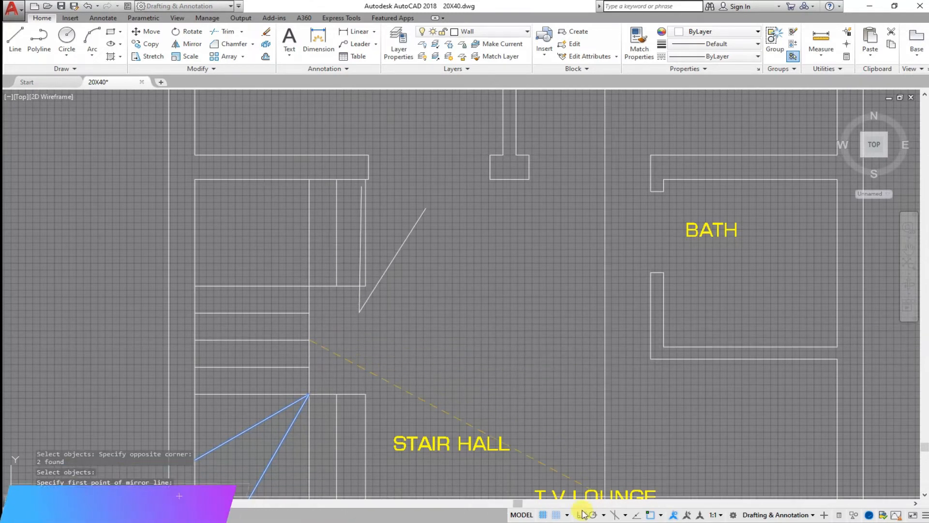
click(518, 343)
key(Return)
scroll(363, 201, down, 2)
scroll(313, 465, up, 2)
scroll(324, 353, down, 2)
scroll(347, 140, up, 2)
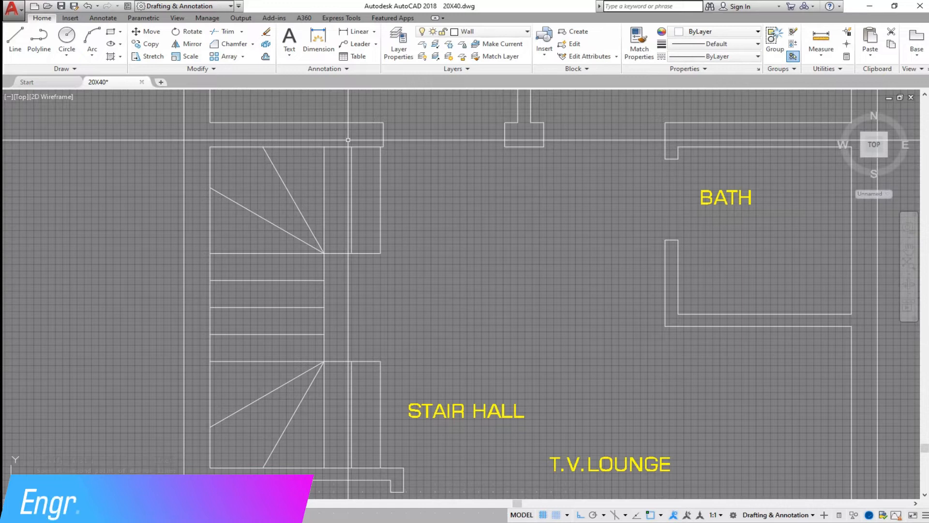
- Stretch the kitchen side wall and front bedroom walls 3 inches outward, away from the staircase side
scroll(348, 140, down, 5)
scroll(401, 217, up, 5)
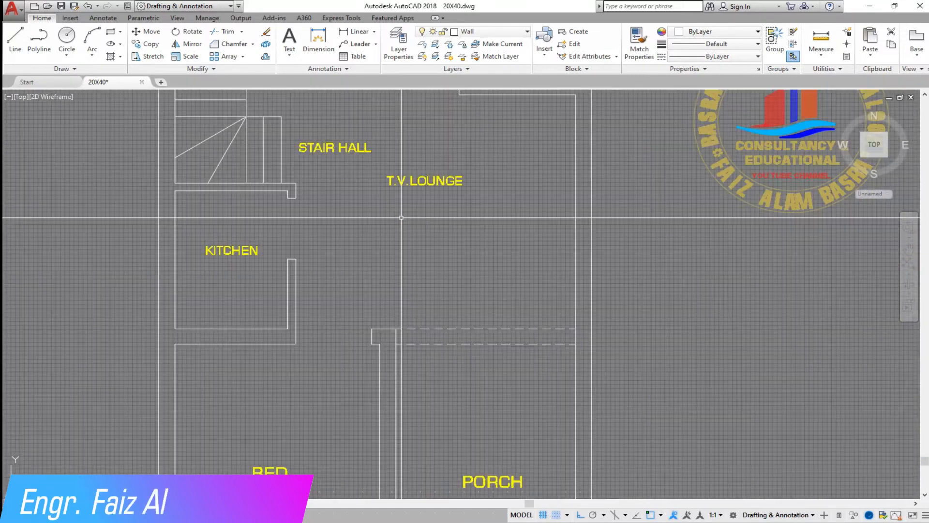
scroll(401, 218, down, 2)
scroll(328, 191, up, 2)
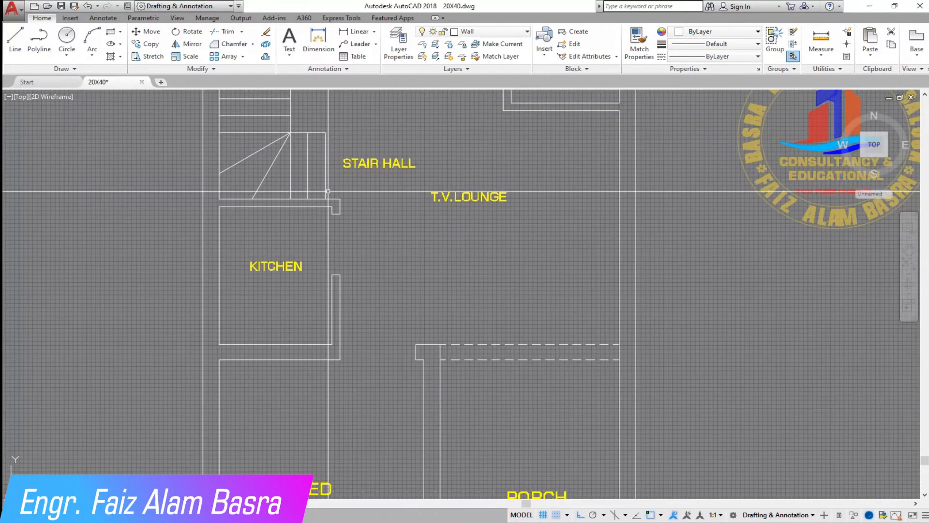
click(152, 58)
scroll(363, 257, down, 2)
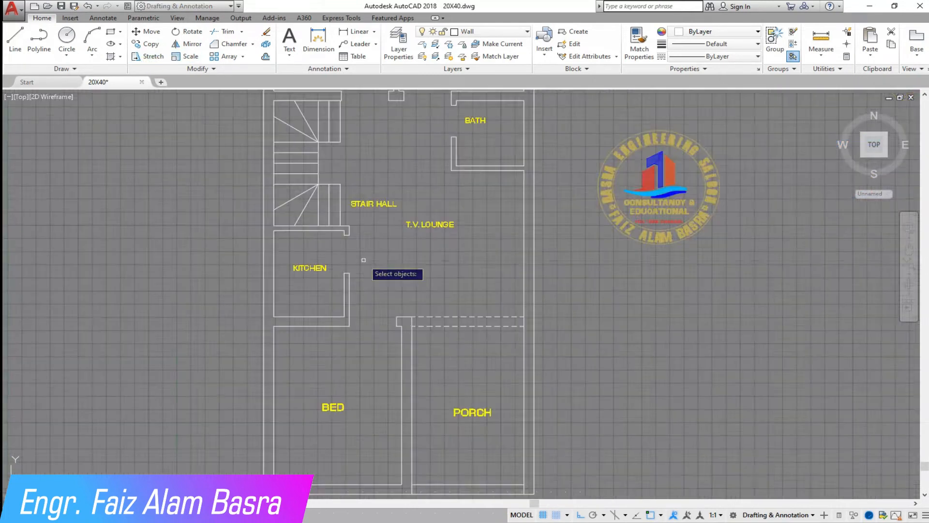
scroll(405, 416, down, 2)
click(394, 374)
scroll(353, 236, up, 4)
scroll(351, 221, up, 2)
click(348, 226)
key(Return)
click(369, 221)
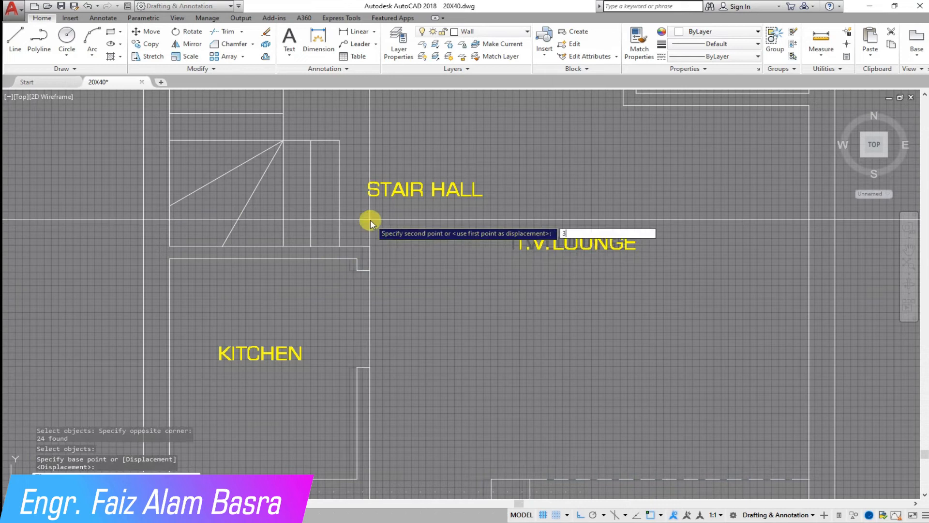
scroll(342, 150, up, 4)
- Offset the lower flight's end line outward to add one more tread, and extend the flight's edge line to it
click(268, 57)
key(Return)
click(335, 213)
click(370, 212)
right_click(388, 186)
click(398, 193)
click(242, 32)
click(233, 57)
key(Return)
scroll(398, 349, down, 4)
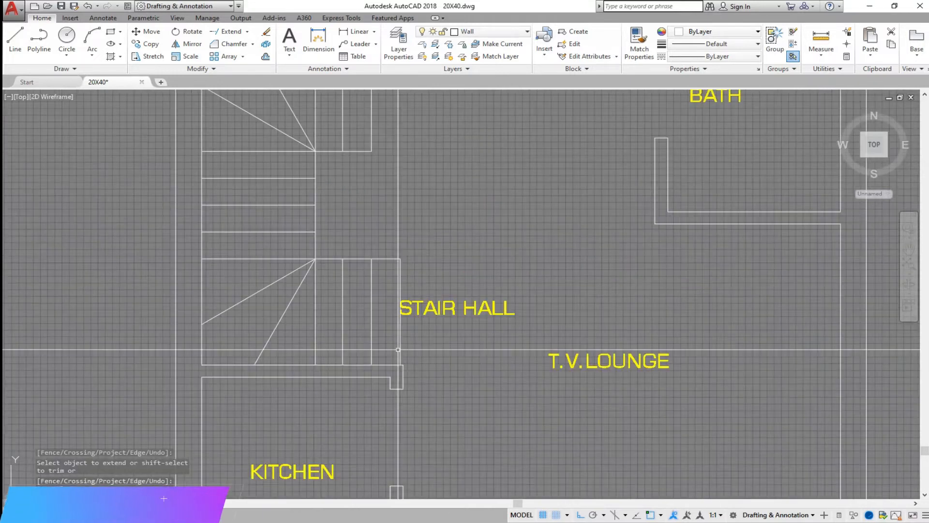
- Trim the stair's inner edge line between the upper landing and the first middle tread
scroll(398, 349, down, 4)
scroll(378, 275, up, 4)
scroll(334, 323, up, 2)
click(248, 32)
click(235, 48)
key(Return)
click(375, 311)
click(336, 302)
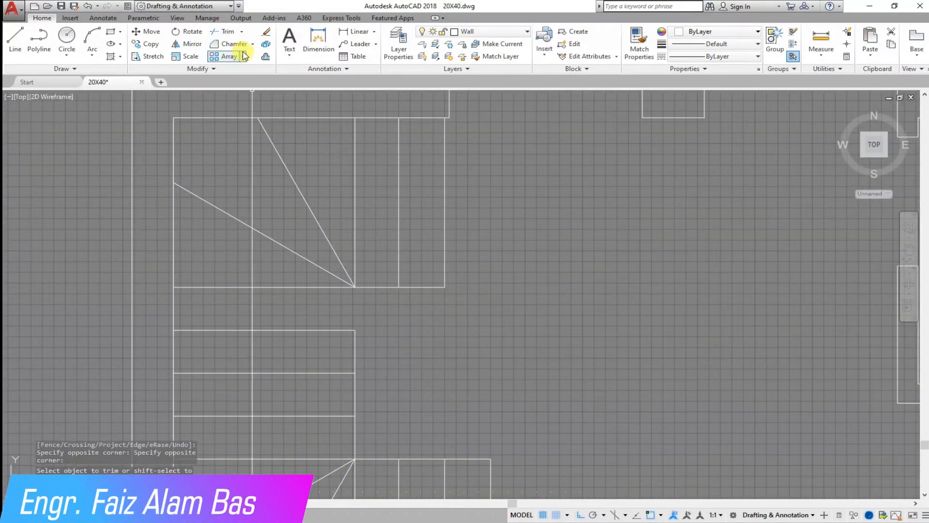
- Extend the stair's inner edge line back up to the upper landing
click(241, 68)
right_click(444, 409)
click(378, 350)
click(311, 339)
right_click(377, 334)
click(409, 339)
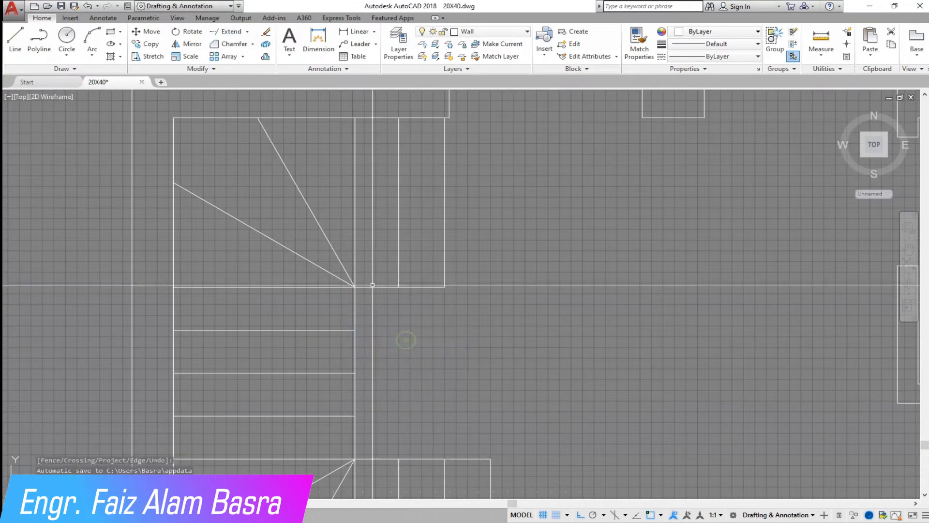
- Save the drawing
scroll(390, 334, down, 6)
scroll(414, 406, up, 4)
click(64, 6)
- Start a multileader for the stair direction and set its maximum leader points to 4
click(375, 43)
click(364, 58)
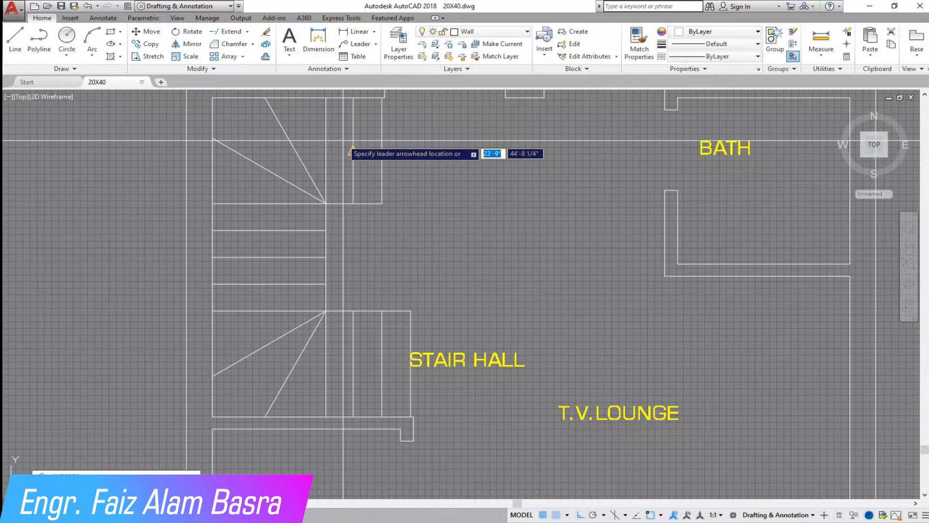
key(Return)
click(372, 199)
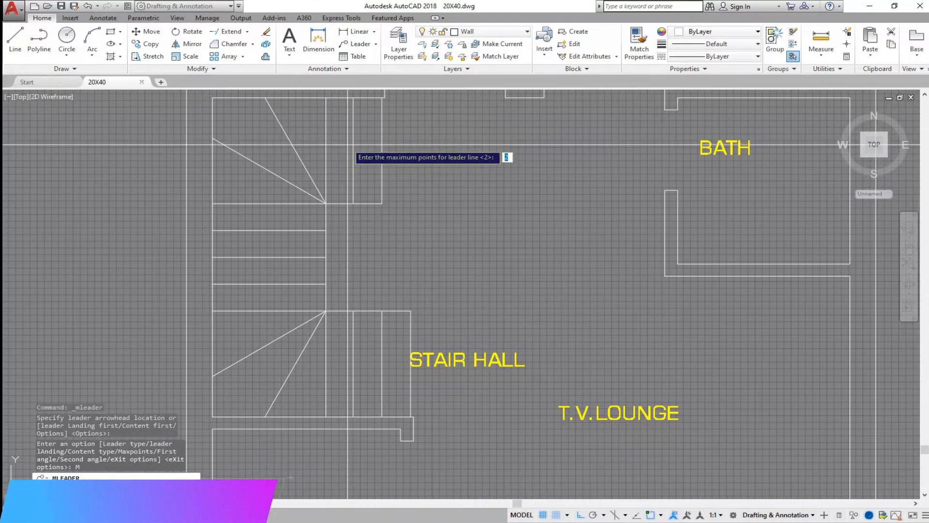
text(4)
key(Return)
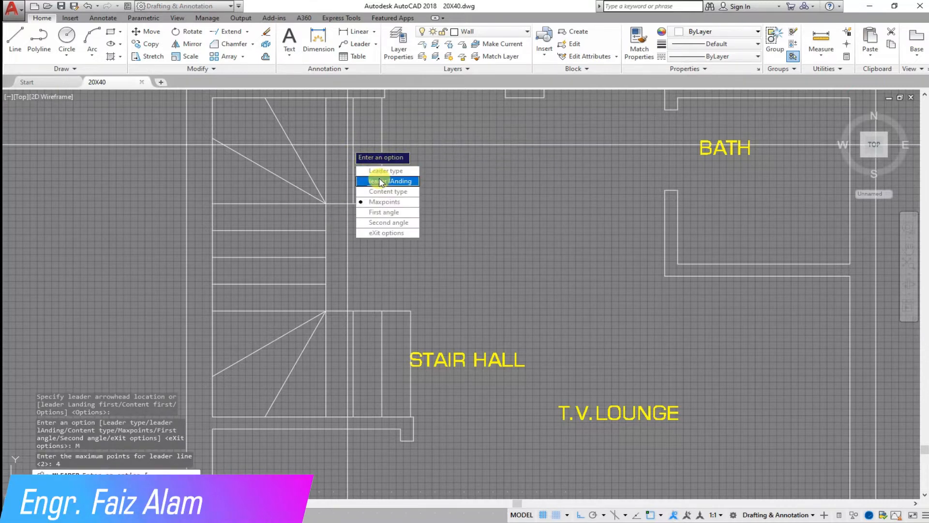
click(385, 231)
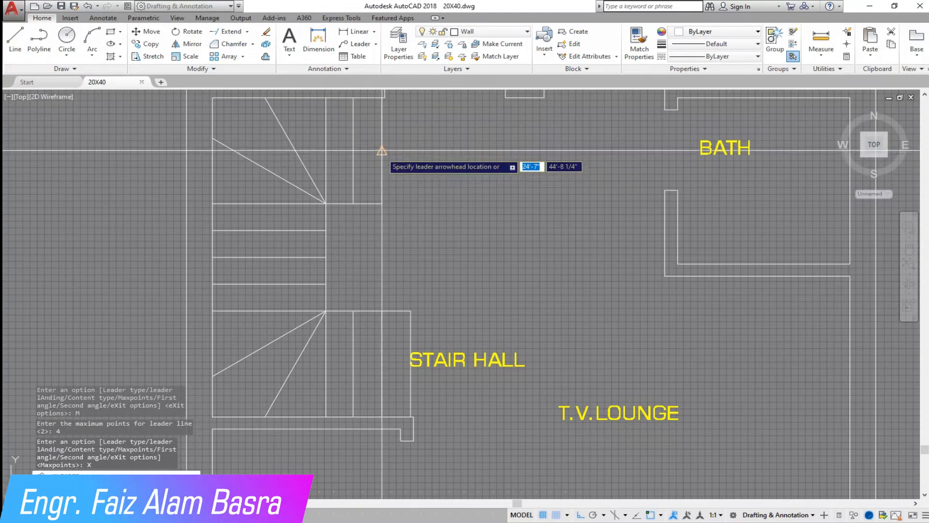
- Run the leader from an arrowhead at the upper flight's end line around the stair centreline past the lower flight, with the text UP
click(348, 146)
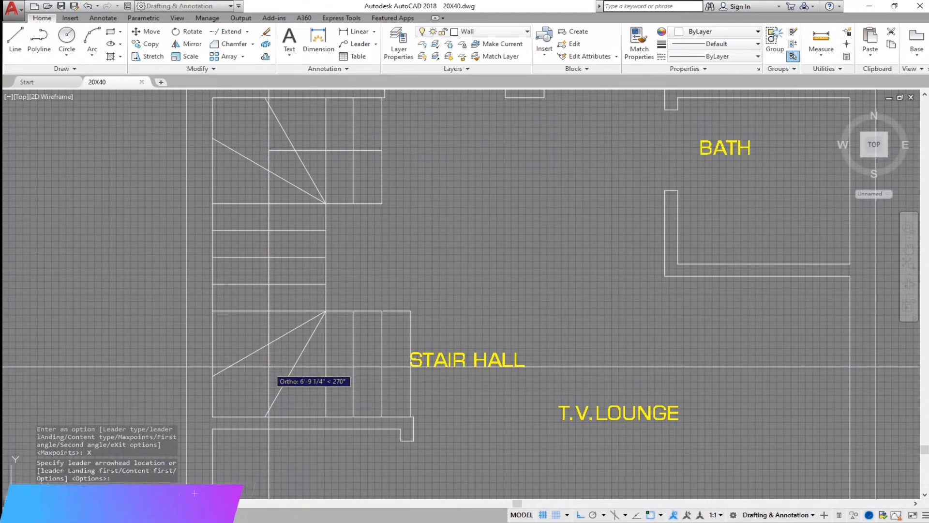
click(444, 383)
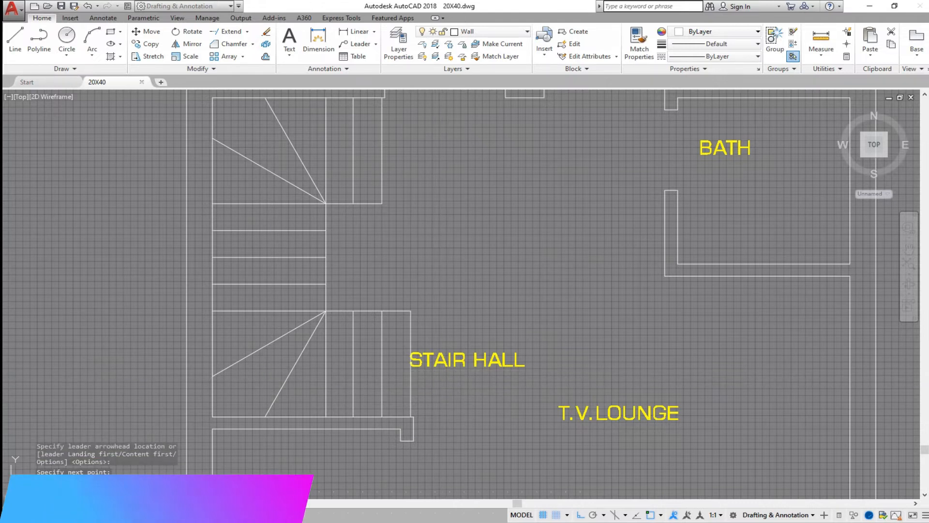
text(UP)
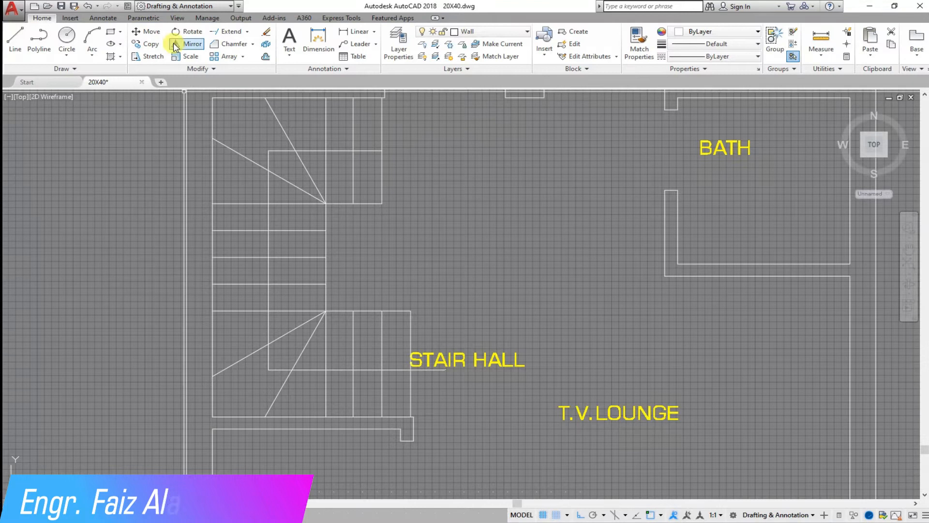
- Move the STAIR HALL label up, clear of the leader's lower segment
click(504, 354)
click(497, 328)
right_click(498, 327)
click(499, 328)
click(500, 307)
- Set the stair leader's arrowhead size to 4" and its text height to 5"
click(471, 404)
click(428, 363)
click(428, 363)
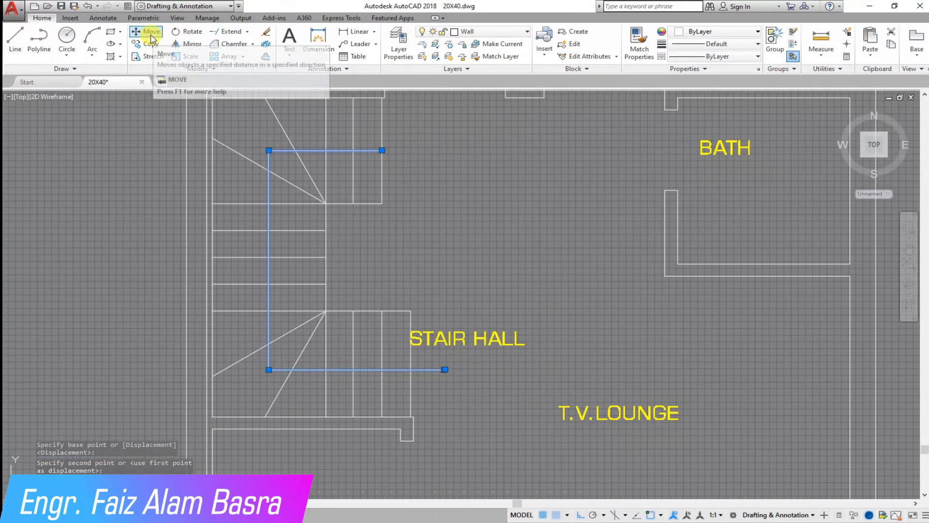
click(127, 5)
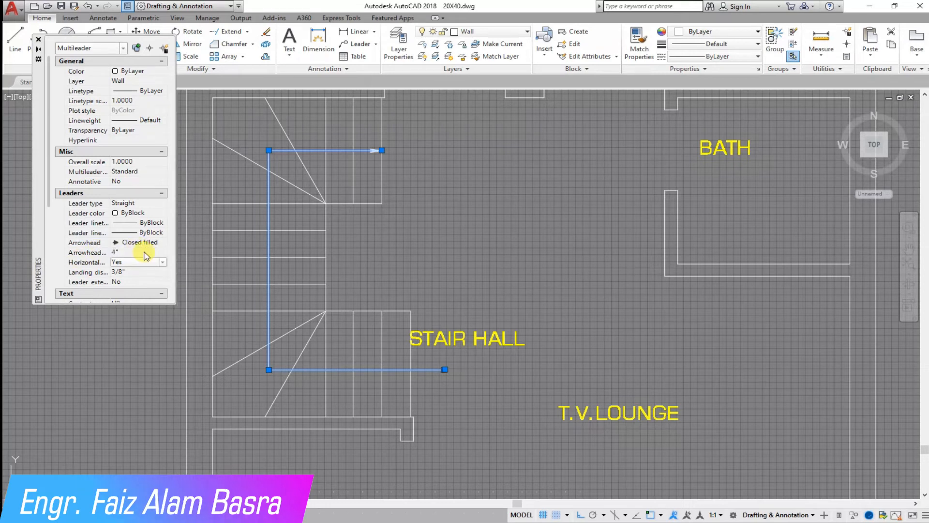
scroll(52, 77, down, 4)
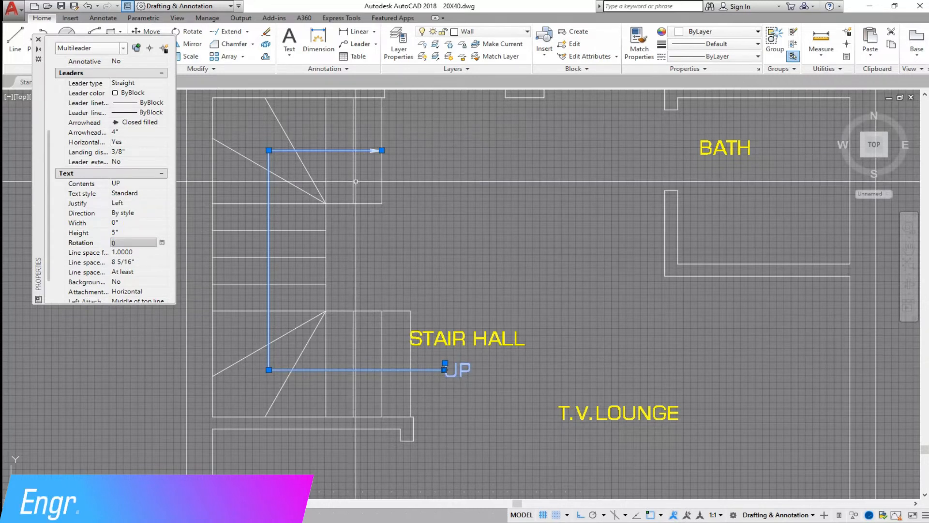
key(Escape)
scroll(370, 170, up, 4)
click(38, 39)
scroll(189, 188, down, 4)
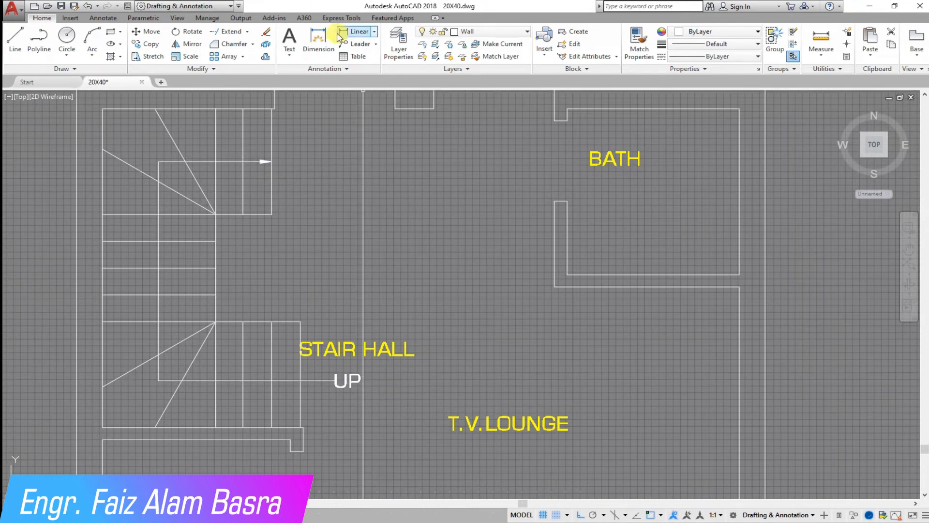
- Match the UP leader's properties to those of the yellow STAIR HALL label
click(380, 355)
click(386, 417)
click(322, 362)
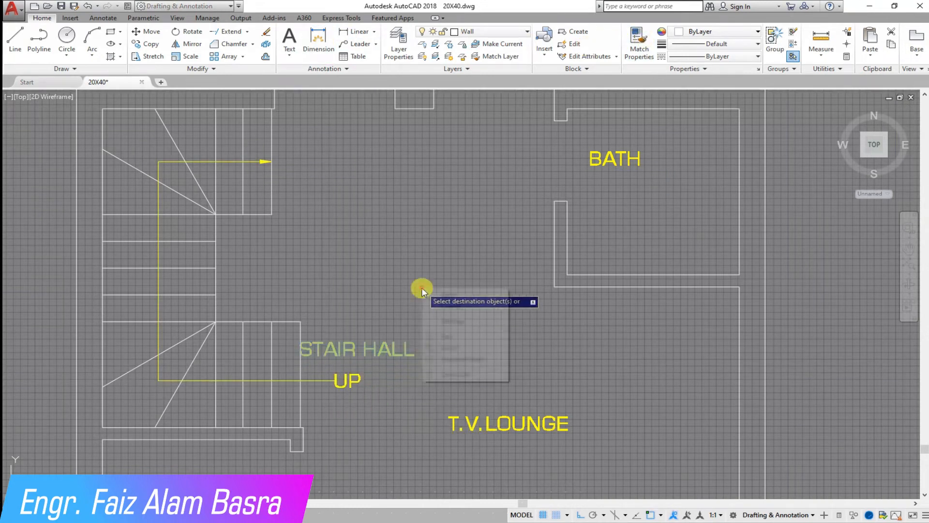
key(Return)
- Move the STAIR HALL label onto the middle treads between the two landings
click(276, 269)
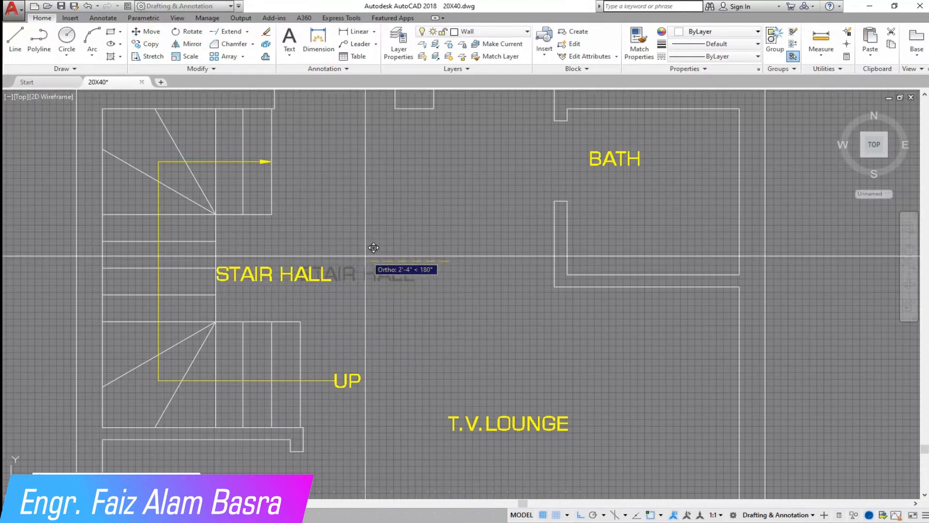
key(Return)
key(Escape)
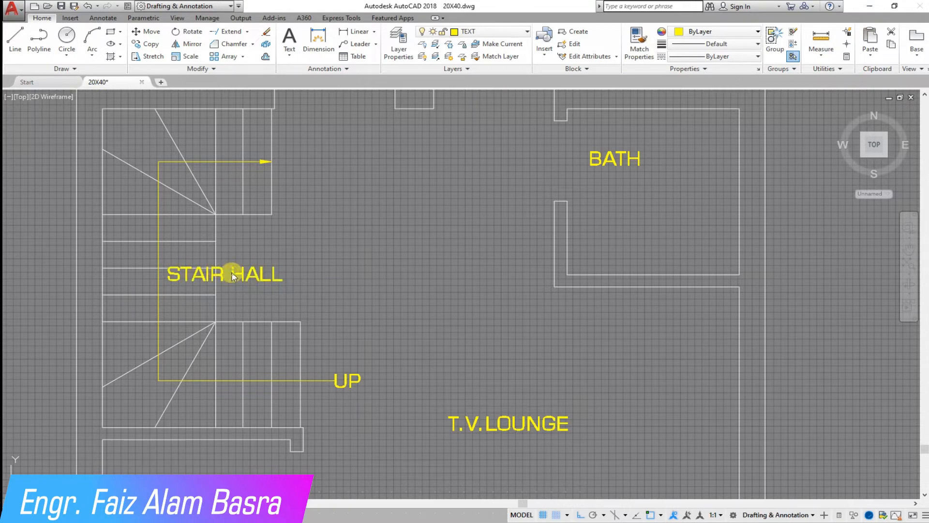
- Shorten the STAIR HALL label's text to STAIR
double_click(221, 273)
click(228, 275)
key(Delete)
key(Delete)
key(Delete)
key(Delete)
key(Delete)
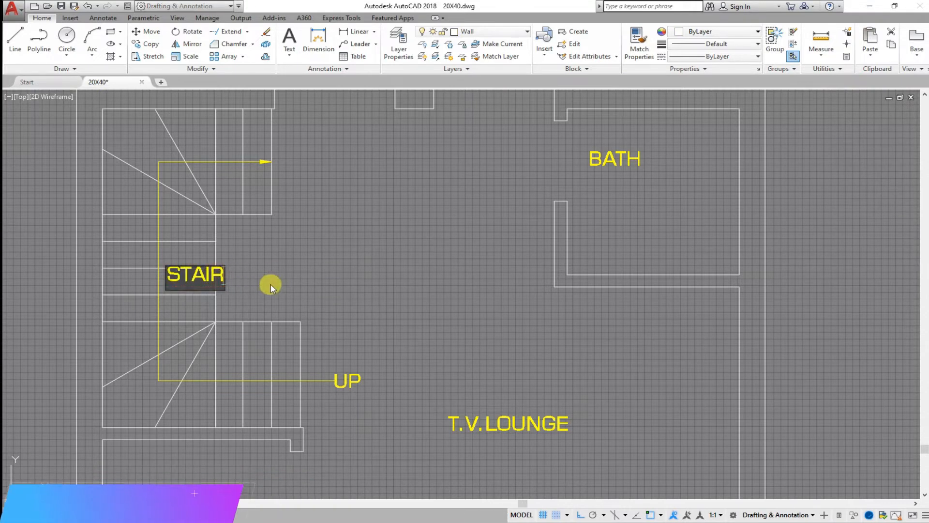
click(270, 284)
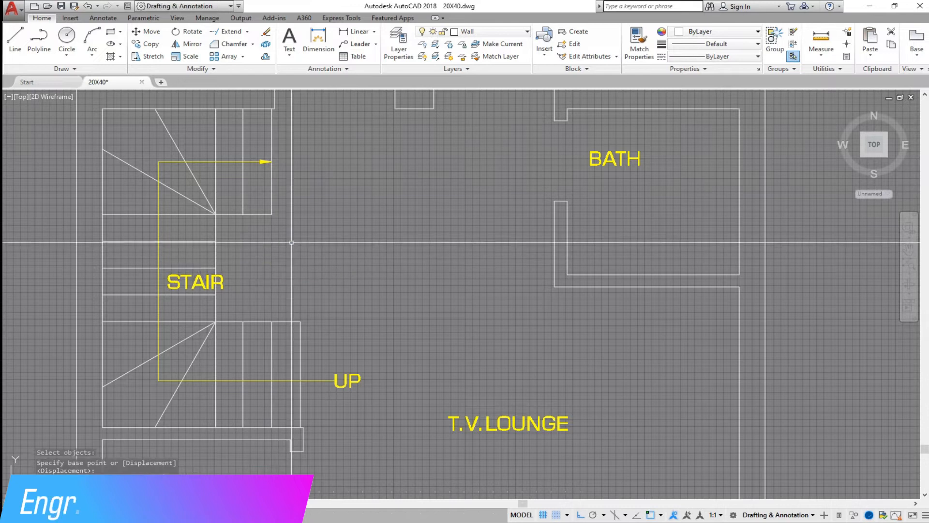
- Copy door blocks from the block collection beside the plan into the three bedroom door openings
scroll(286, 247, down, 5)
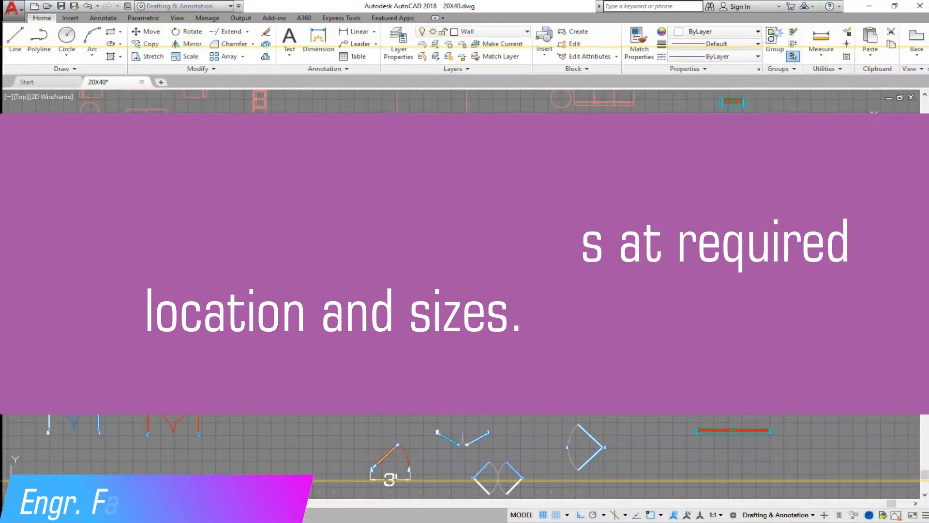
click(560, 268)
click(512, 195)
scroll(560, 189, down, 5)
scroll(394, 162, up, 10)
scroll(278, 182, down, 8)
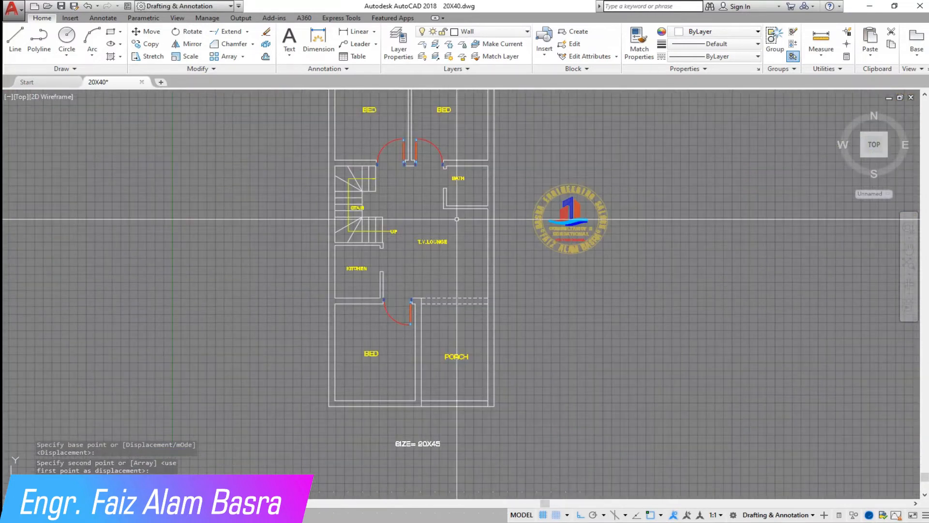
- Copy the two smaller horizontal door blocks from the block collection into the kitchen and bath door openings
scroll(463, 171, up, 4)
click(151, 45)
scroll(239, 190, down, 8)
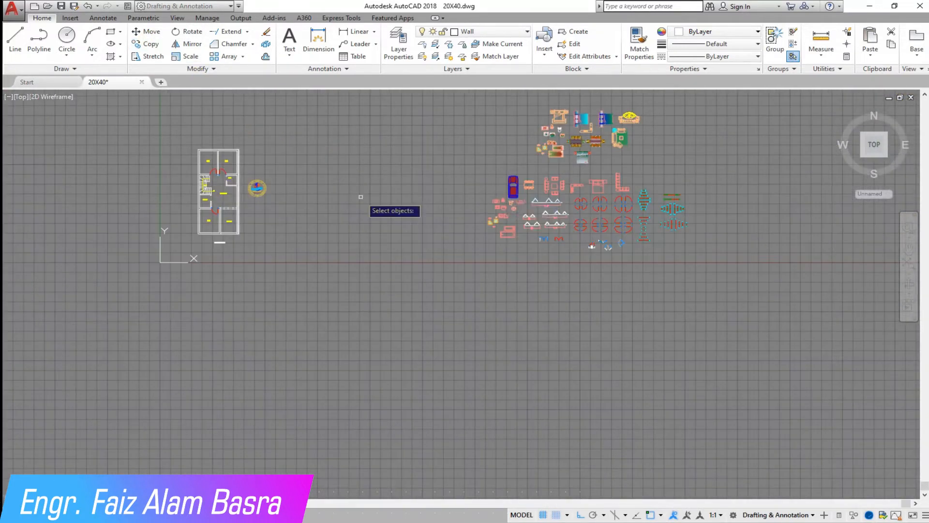
scroll(603, 200, up, 10)
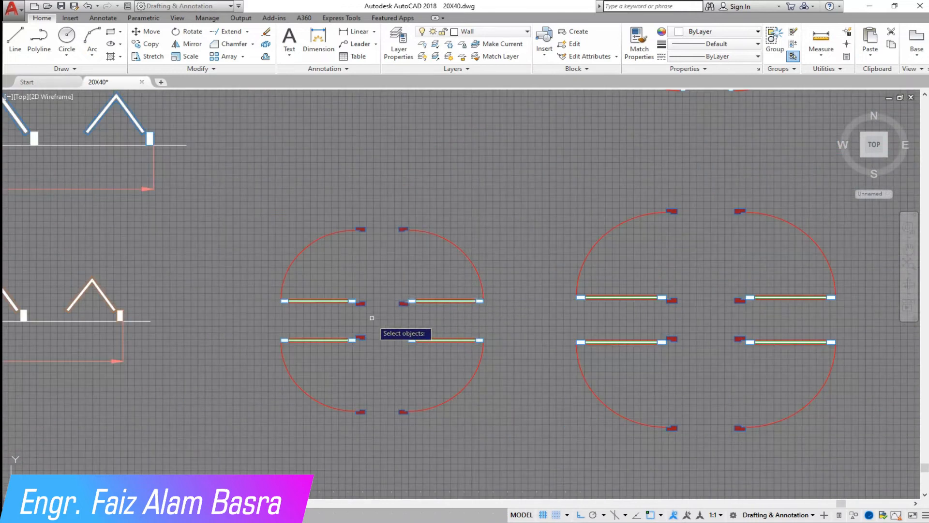
click(504, 442)
click(400, 333)
scroll(438, 304, down, 2)
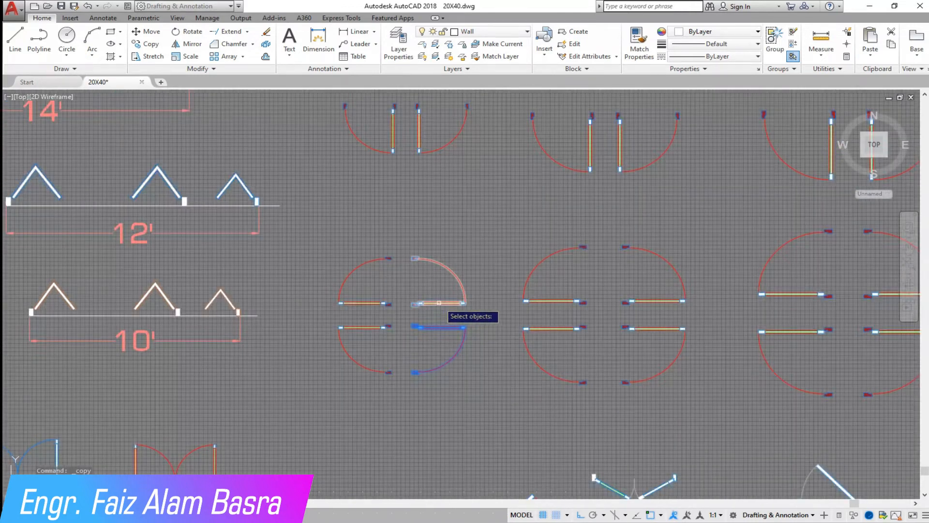
click(599, 391)
click(514, 315)
key(Return)
scroll(599, 331, up, 6)
click(553, 308)
scroll(648, 300, down, 12)
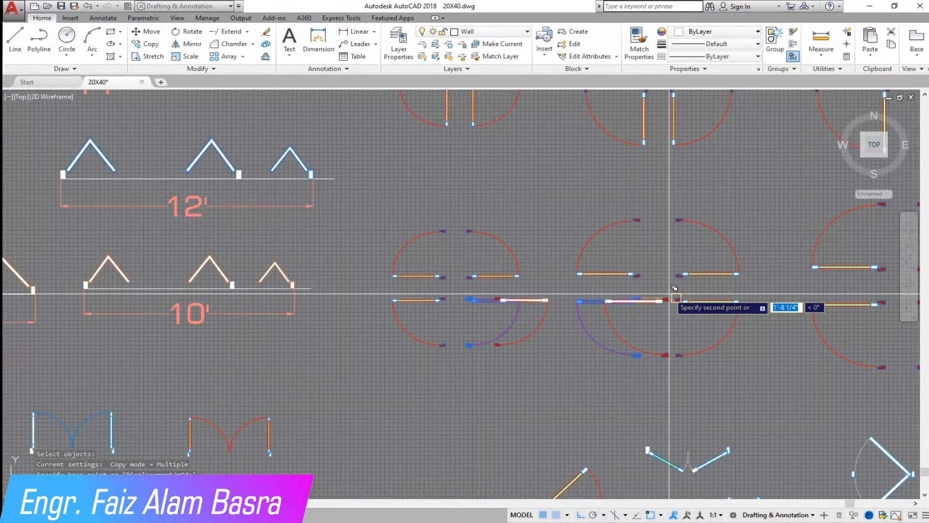
scroll(427, 302, up, 12)
scroll(421, 281, down, 5)
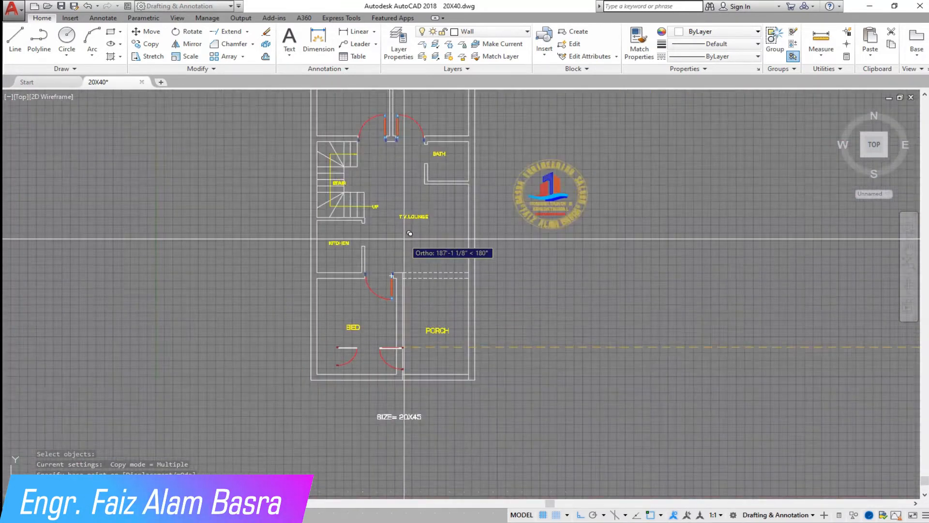
scroll(191, 150, up, 8)
scroll(260, 176, down, 5)
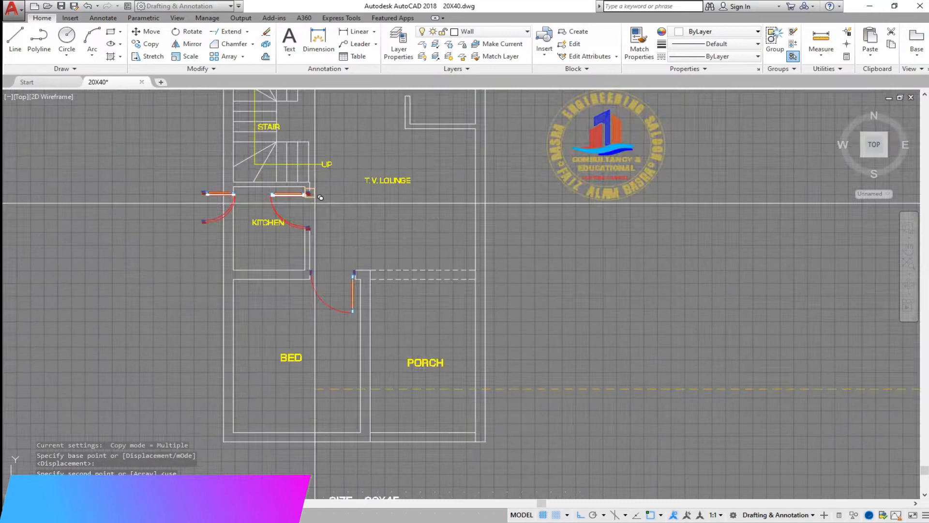
scroll(218, 174, up, 4)
key(Escape)
click(146, 21)
click(42, 18)
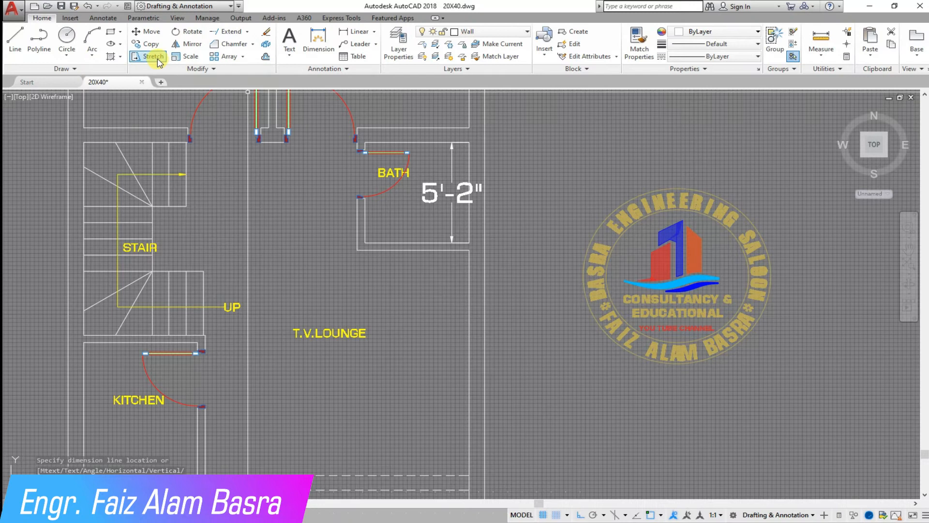
- Stretch the bath's lower wall downward to give the bath a depth of 7', and delete its depth dimension
click(322, 245)
key(Return)
click(312, 239)
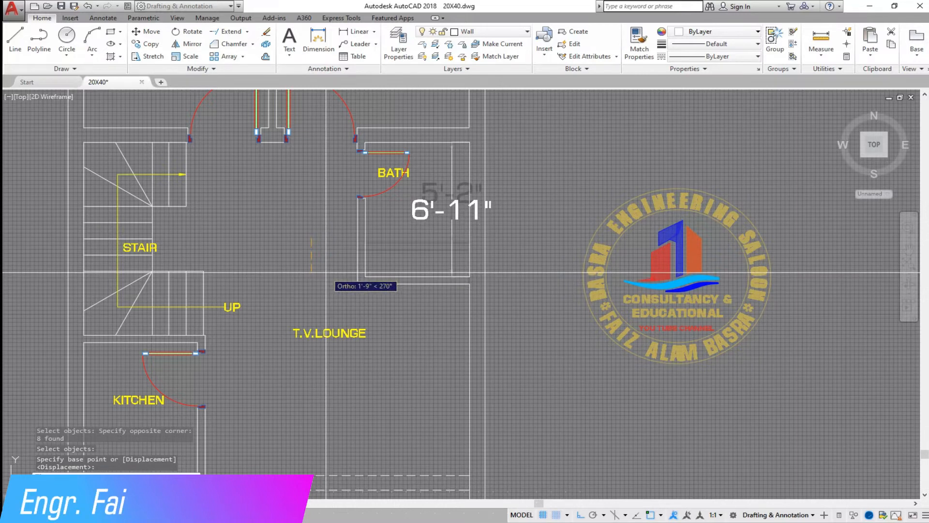
click(326, 274)
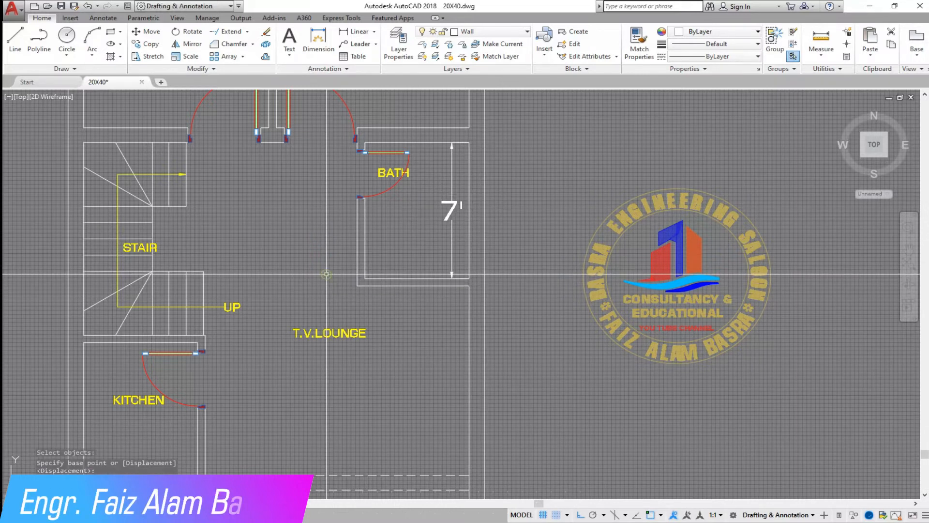
scroll(411, 186, up, 2)
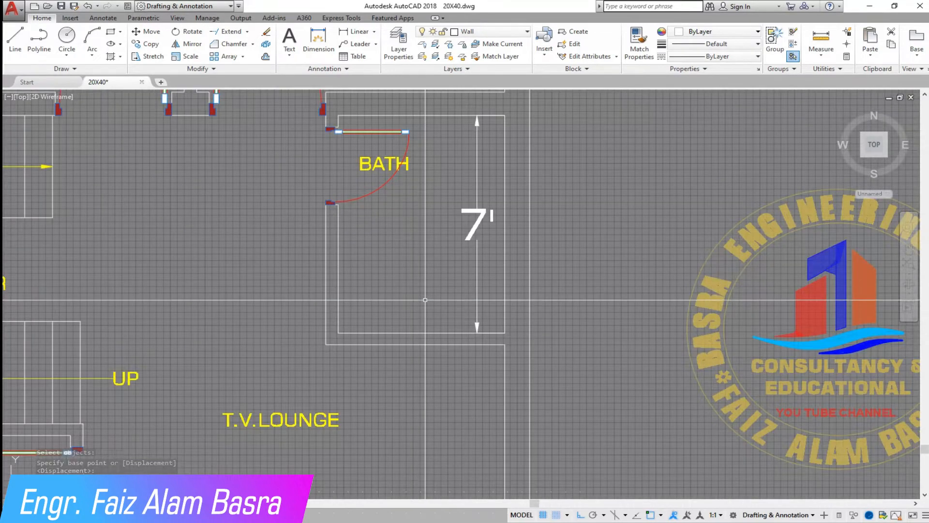
scroll(425, 300, down, 3)
scroll(433, 259, up, 2)
scroll(433, 257, down, 2)
scroll(415, 307, up, 2)
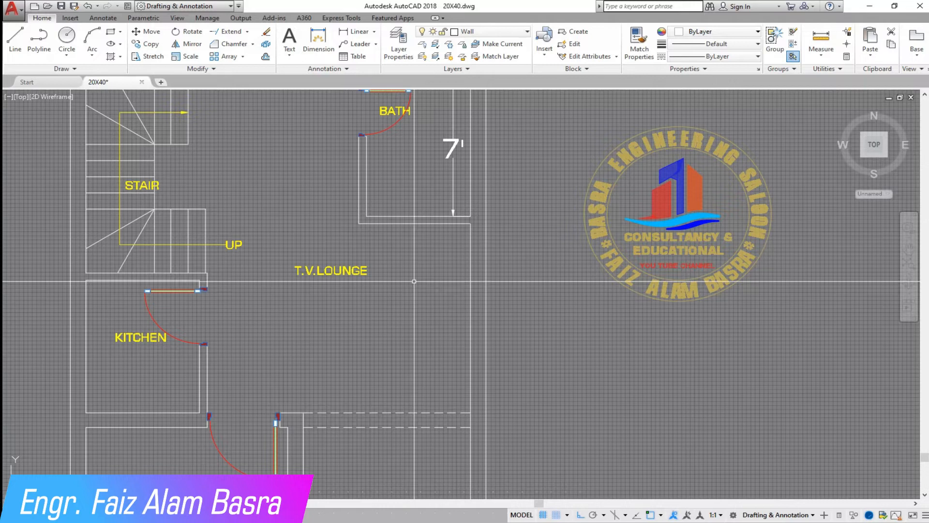
scroll(414, 280, down, 2)
scroll(362, 206, up, 2)
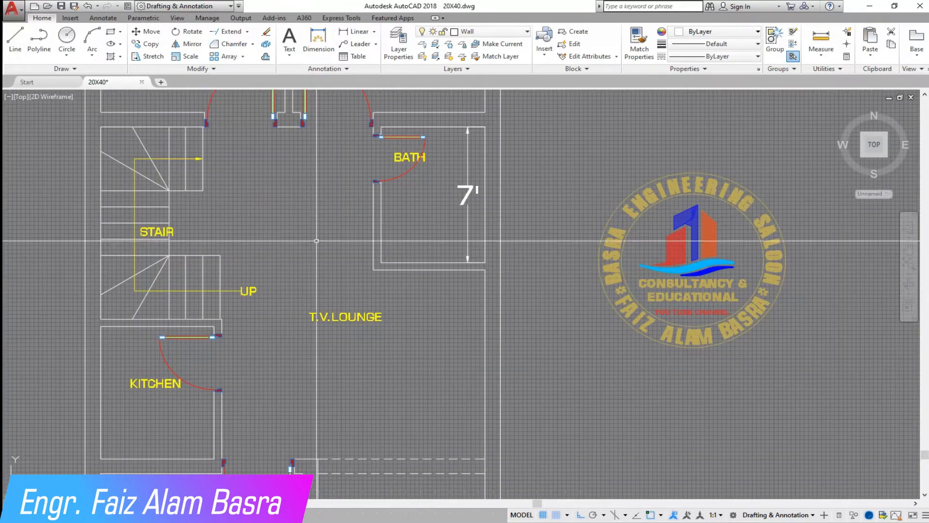
click(468, 213)
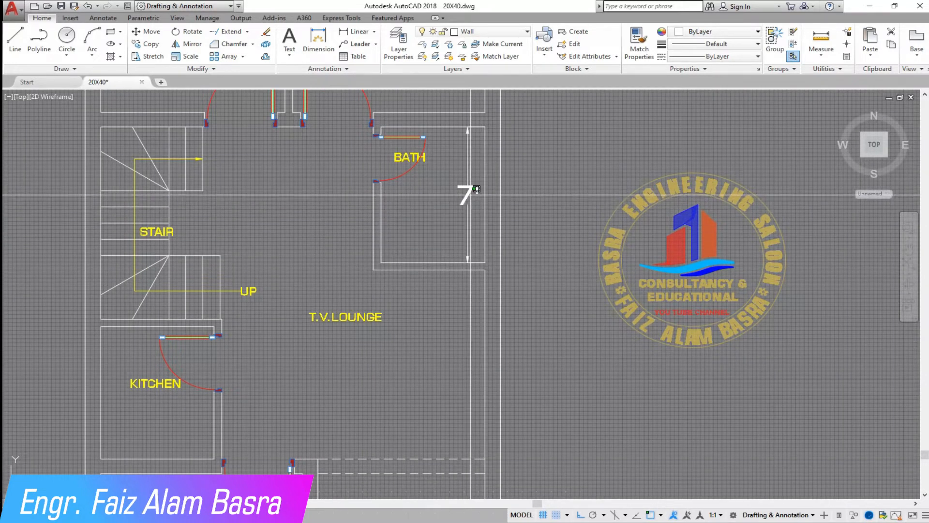
key(Delete)
- Copy the largest vertical and horizontal window blocks from the block collection, fitting the horizontal one into the front bedroom's outer wall at its midpoint
scroll(304, 122, down, 2)
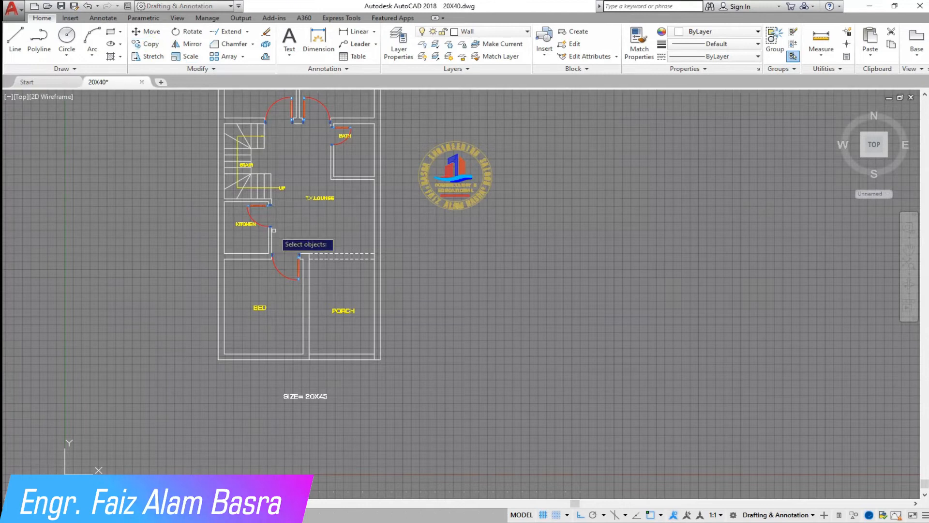
scroll(273, 232, down, 4)
middle_drag(508, 245, 98, 260)
scroll(630, 235, up, 6)
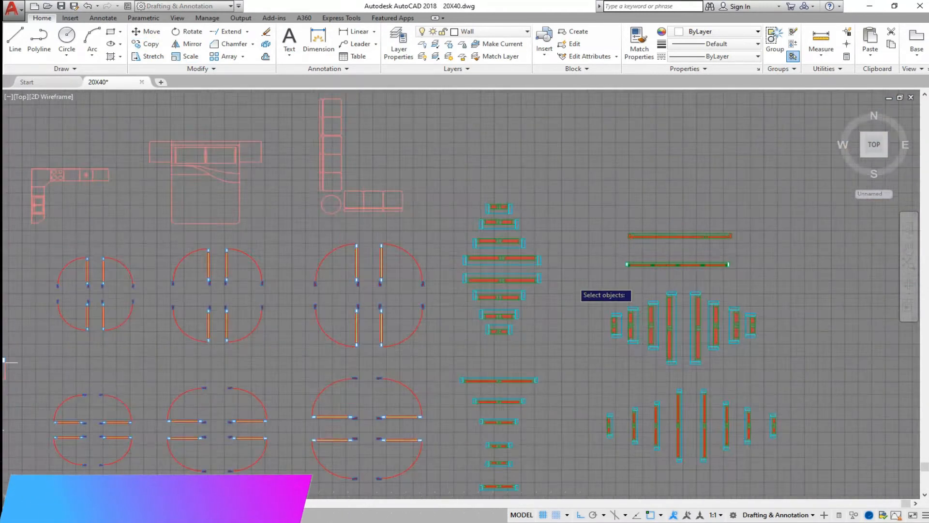
scroll(645, 288, up, 4)
click(751, 425)
click(702, 224)
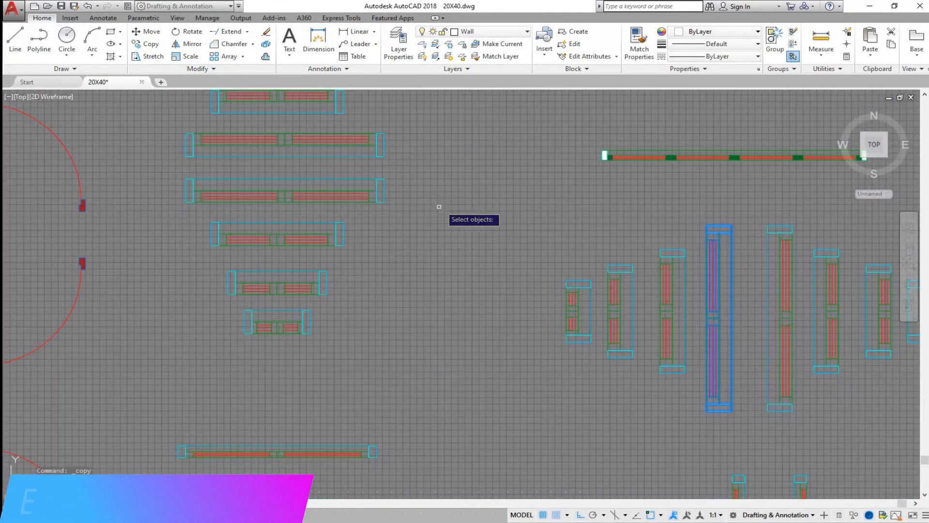
click(325, 192)
click(172, 162)
key(Return)
click(291, 178)
scroll(472, 214, down, 12)
middle_drag(436, 217, 633, 218)
scroll(239, 231, up, 10)
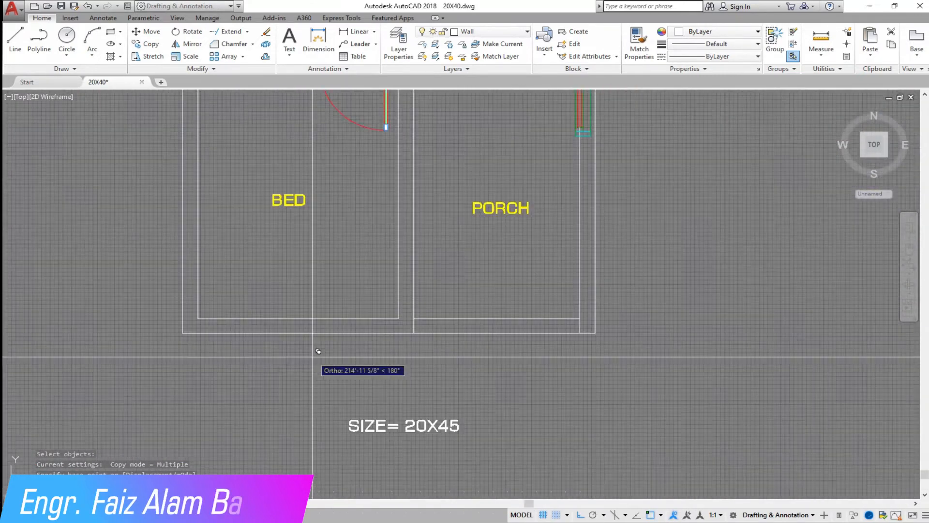
scroll(313, 356, up, 2)
click(291, 295)
scroll(294, 262, down, 2)
key(Escape)
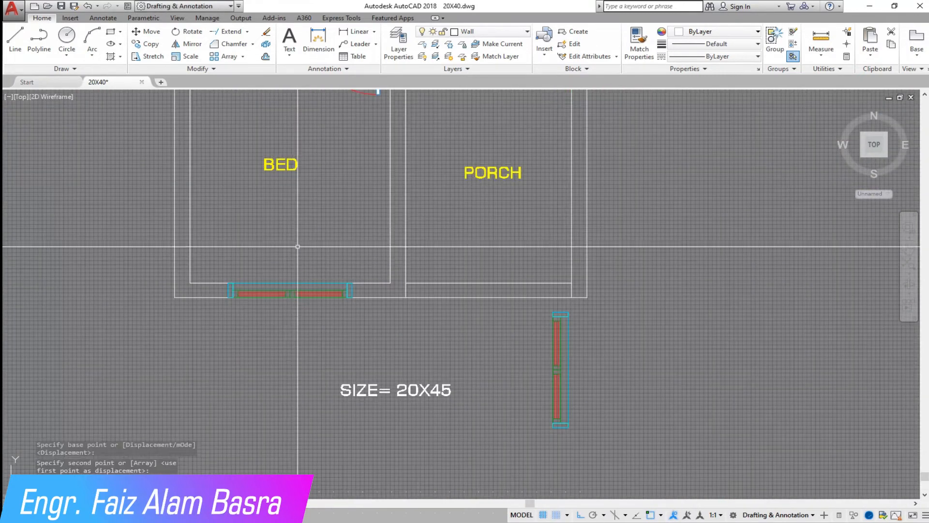
- Move the copied vertical window from below the porch into the outer wall of the rear bedroom above the stair
click(151, 32)
click(599, 454)
click(536, 308)
key(Return)
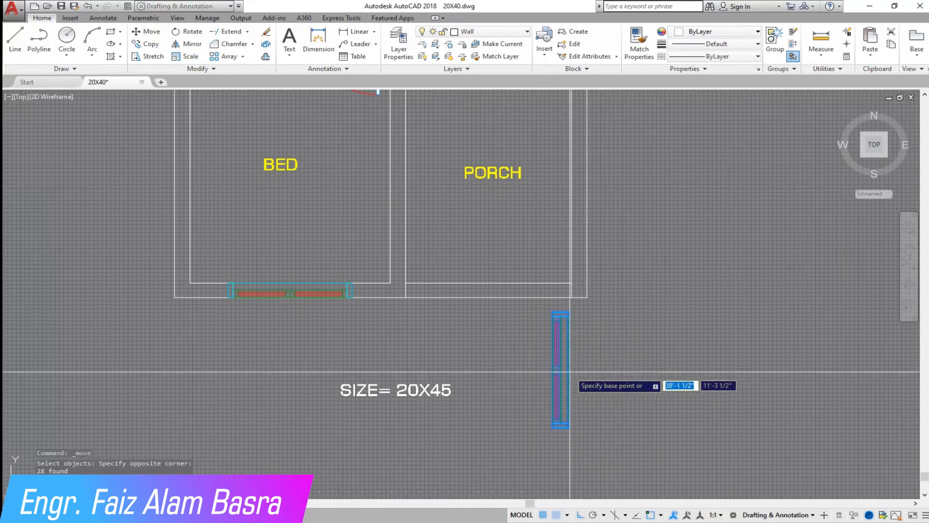
click(570, 370)
scroll(553, 393, down, 6)
scroll(491, 186, up, 6)
click(382, 187)
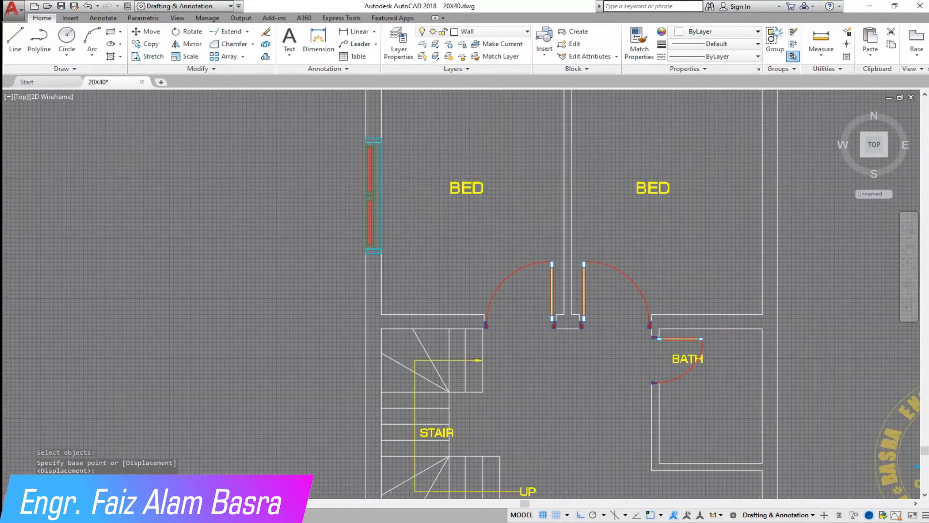
- Mirror the rear bedroom's window across the plan's vertical centreline into the other rear bedroom's outer wall
scroll(304, 280, down, 2)
click(151, 44)
click(309, 178)
click(379, 268)
key(Return)
click(472, 144)
click(466, 117)
key(Return)
scroll(428, 149, down, 4)
scroll(470, 178, up, 2)
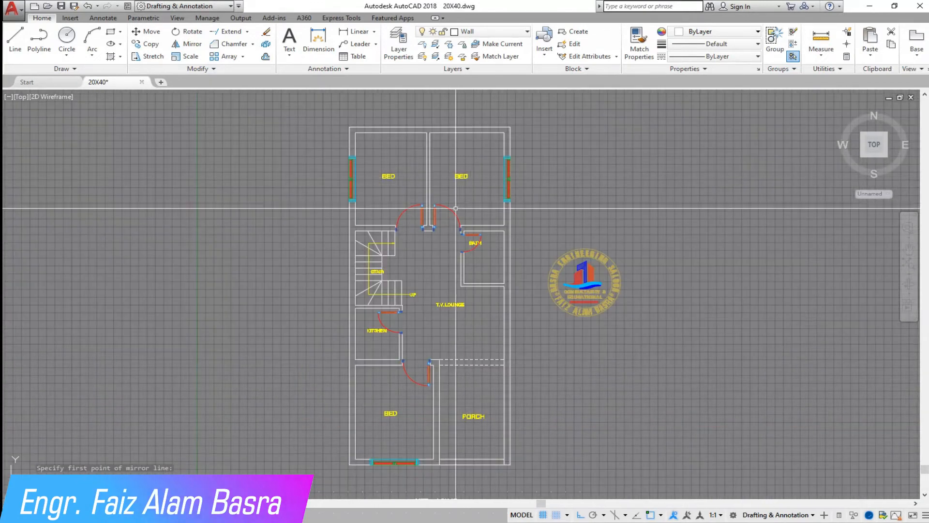
scroll(421, 232, down, 2)
- Copy a medium and the smallest vertical window block from the block collection to the plan, fitting the medium one into the kitchen's outer wall
click(150, 44)
scroll(254, 194, down, 4)
scroll(705, 252, up, 4)
scroll(624, 242, down, 2)
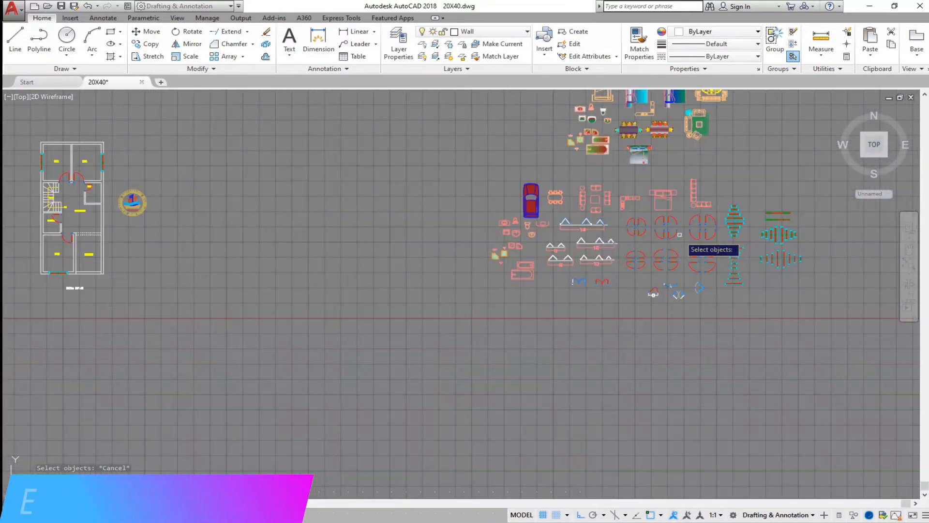
scroll(763, 231, up, 8)
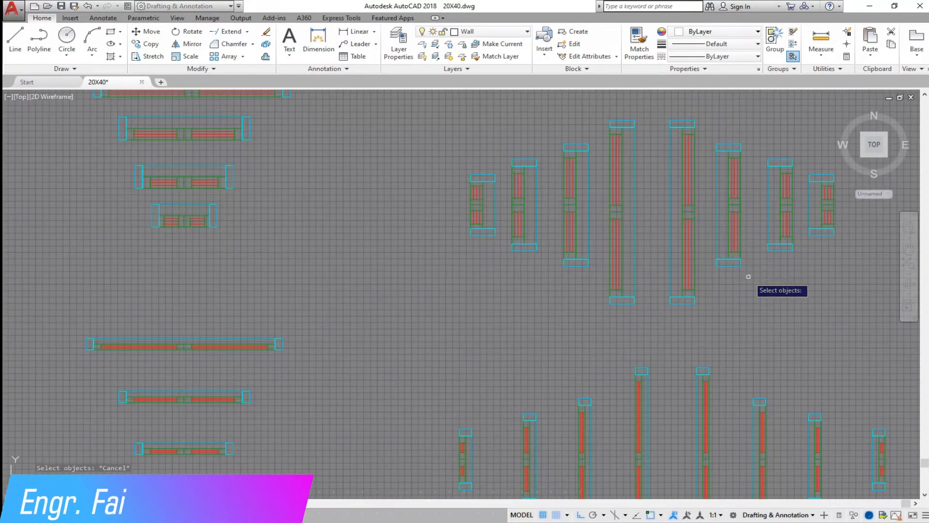
key(Escape)
key(space)
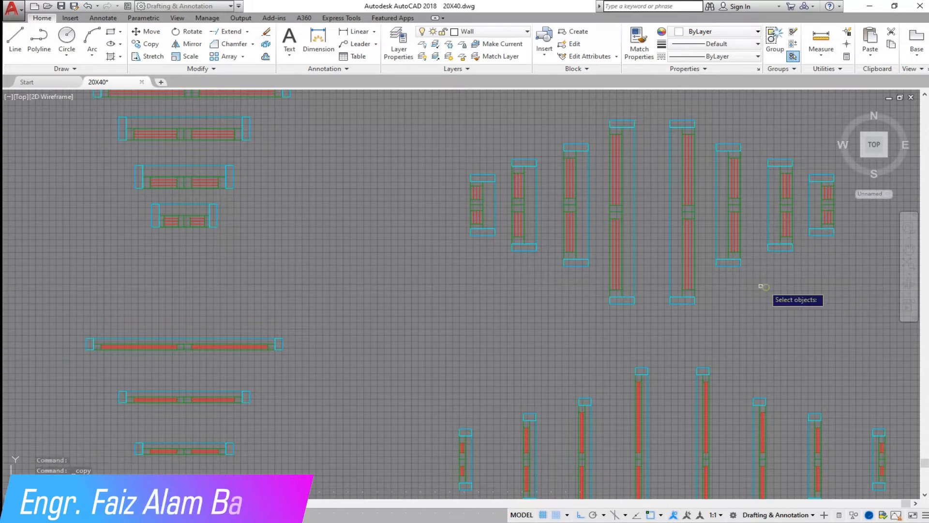
double_click(599, 280)
click(598, 275)
click(552, 138)
click(850, 259)
click(805, 159)
key(Return)
scroll(617, 217, down, 8)
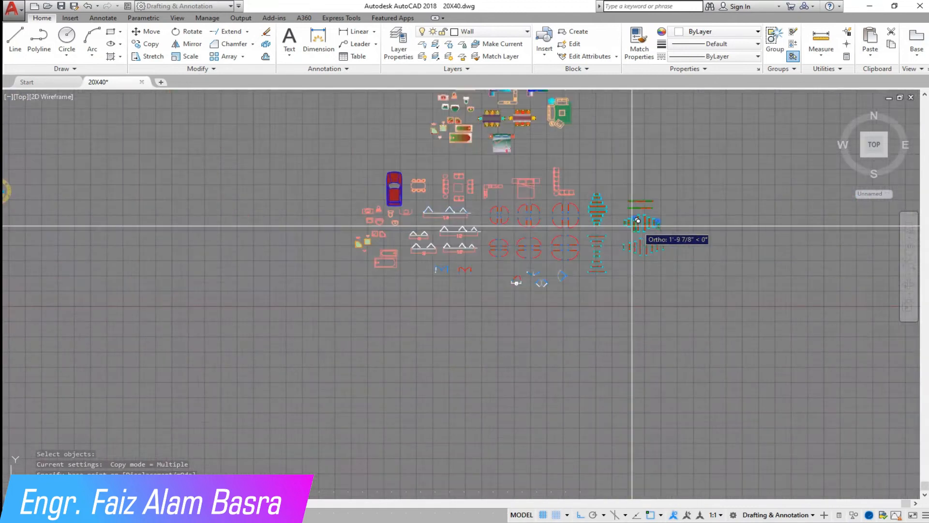
scroll(328, 222, up, 10)
click(153, 193)
right_click(177, 198)
click(199, 206)
- Move the small copied window into the bath's outer wall
click(147, 31)
click(436, 253)
click(375, 141)
key(Return)
scroll(370, 233, down, 4)
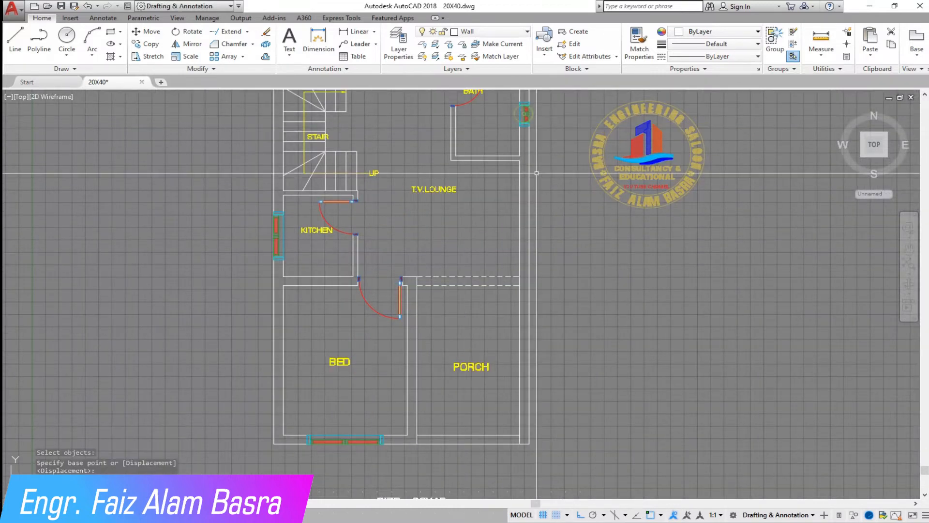
- Shift the bath window about 2' down along its outer wall
scroll(525, 174, up, 5)
click(146, 31)
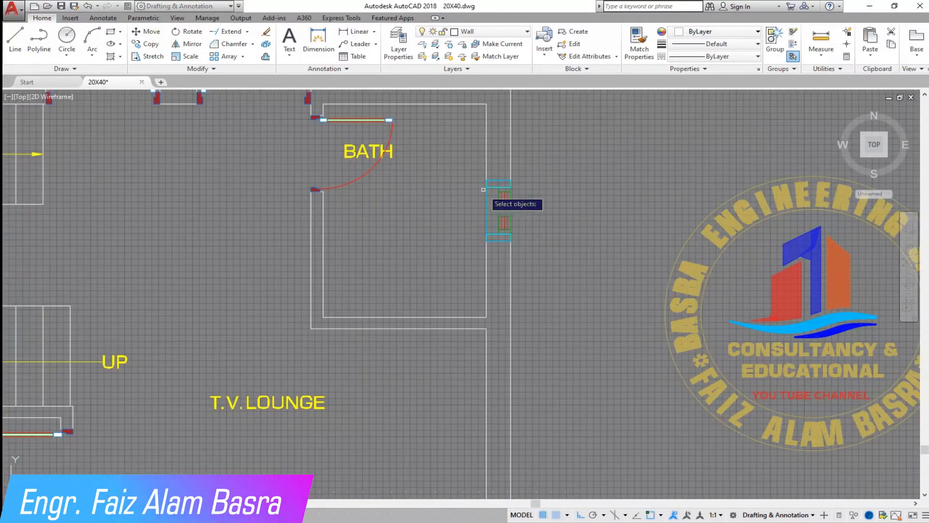
key(Return)
click(557, 198)
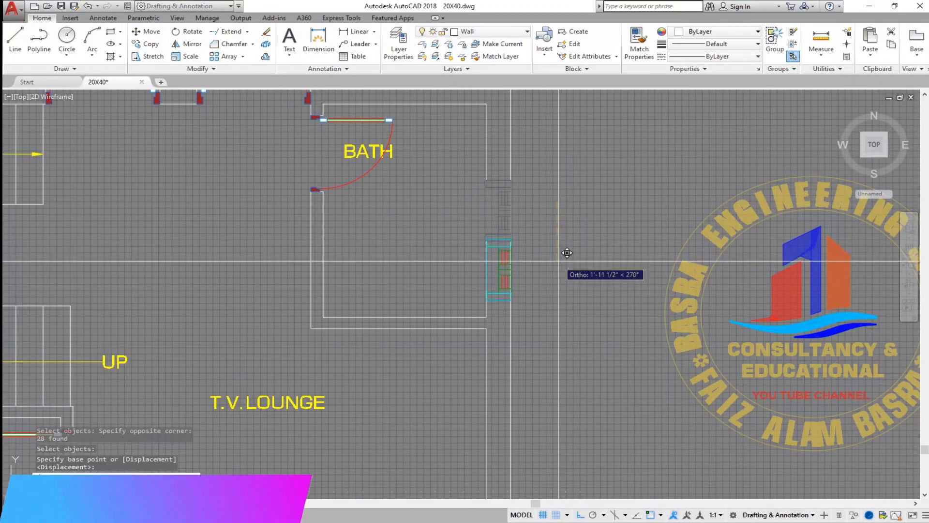
click(560, 259)
- Shift the kitchen window down along its outer wall
scroll(567, 204, down, 4)
scroll(315, 218, up, 6)
click(269, 186)
click(344, 259)
key(Return)
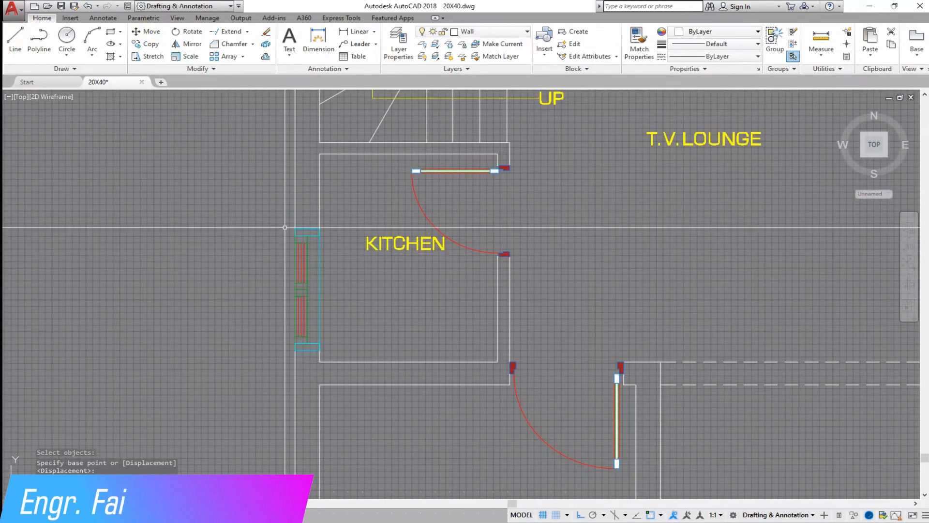
scroll(311, 222, down, 4)
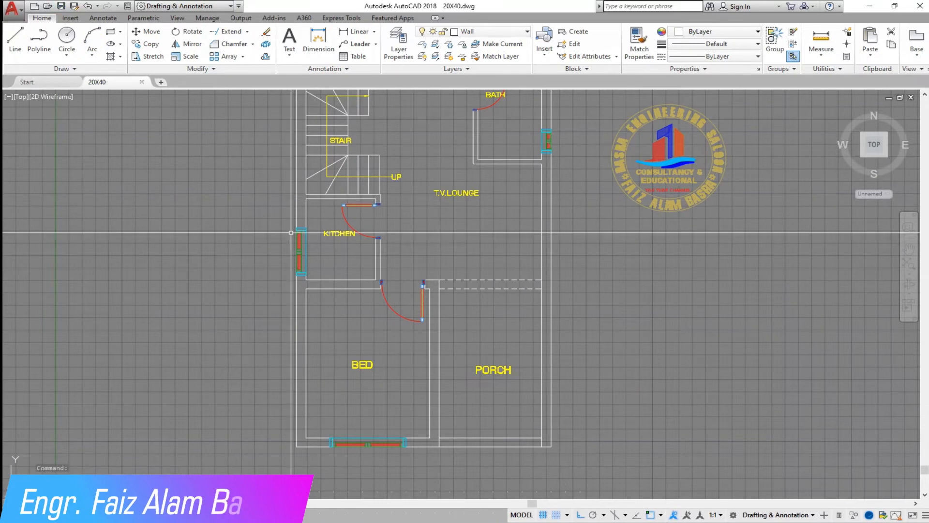
- Draw a short line across the thickness of the porch's front wall at the wall's midpoint
scroll(380, 301, down, 4)
scroll(416, 196, up, 4)
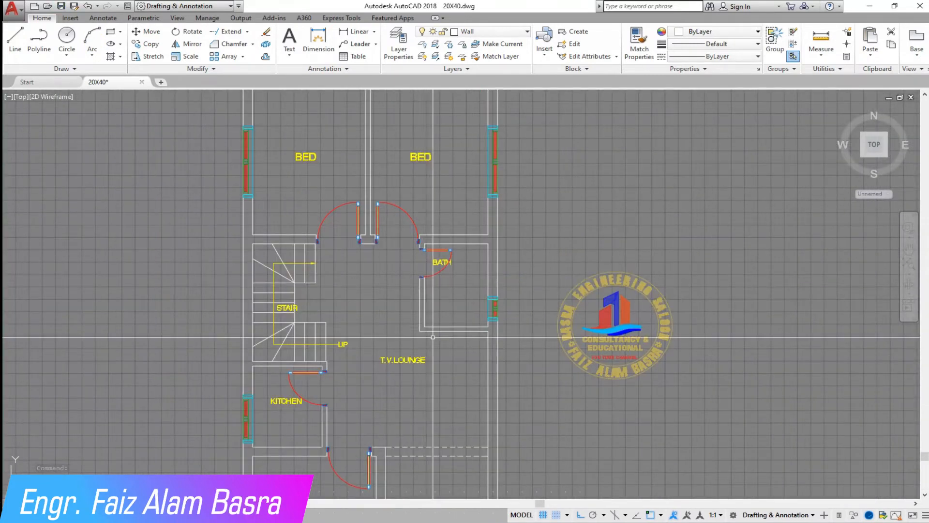
scroll(422, 226, down, 3)
middle_drag(458, 413, 424, 264)
scroll(440, 293, up, 3)
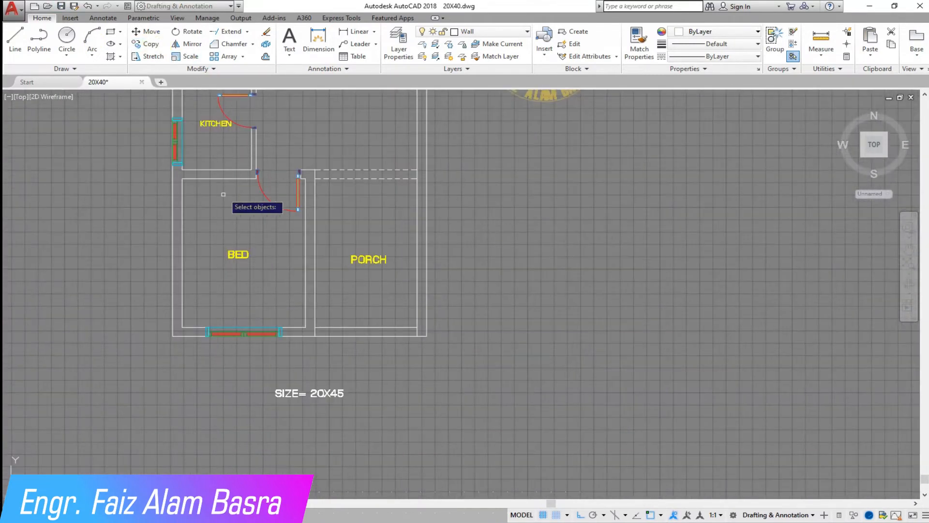
scroll(223, 194, down, 3)
scroll(322, 252, up, 5)
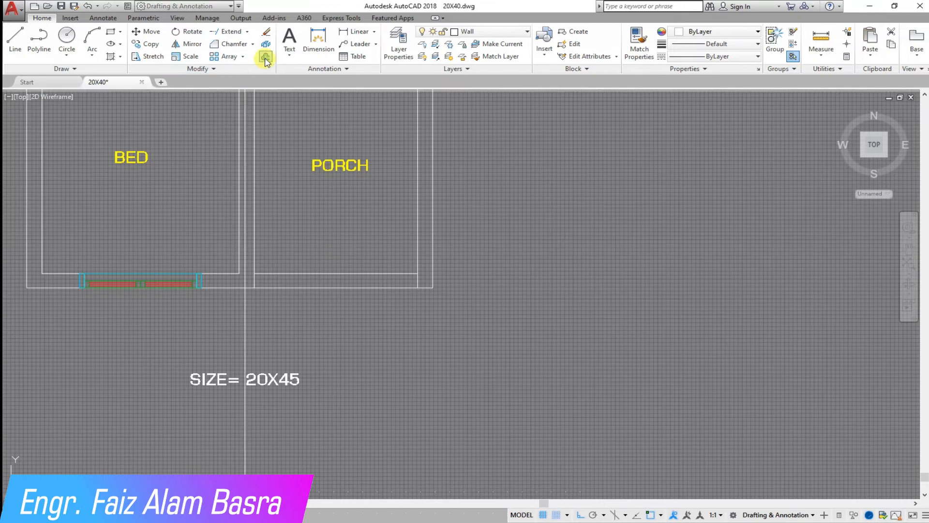
click(16, 39)
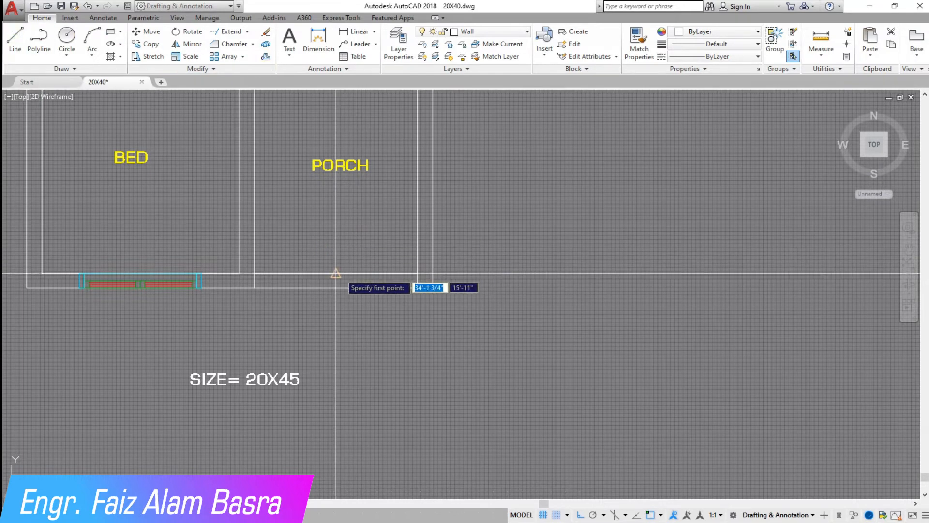
right_click(342, 290)
scroll(343, 291, up, 4)
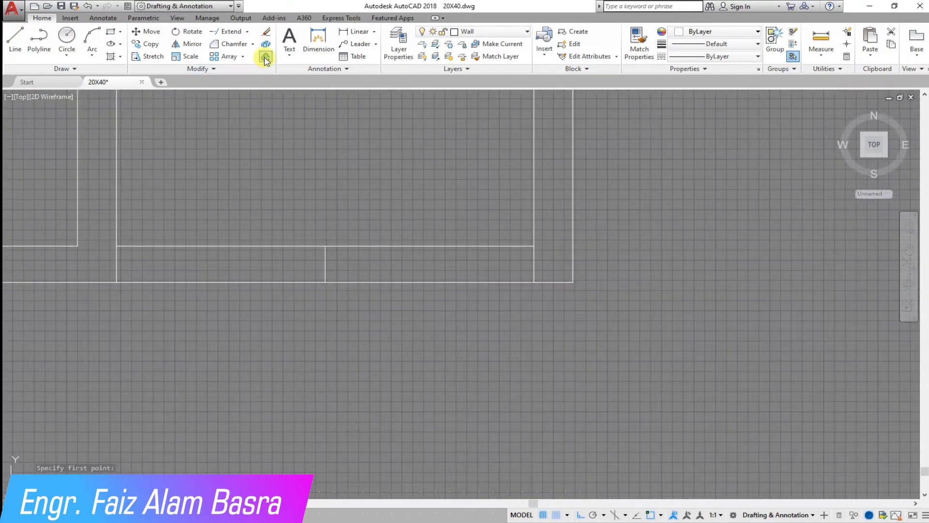
- Offset the midpoint line in the porch's front wall by 48 to both sides
click(326, 267)
click(226, 257)
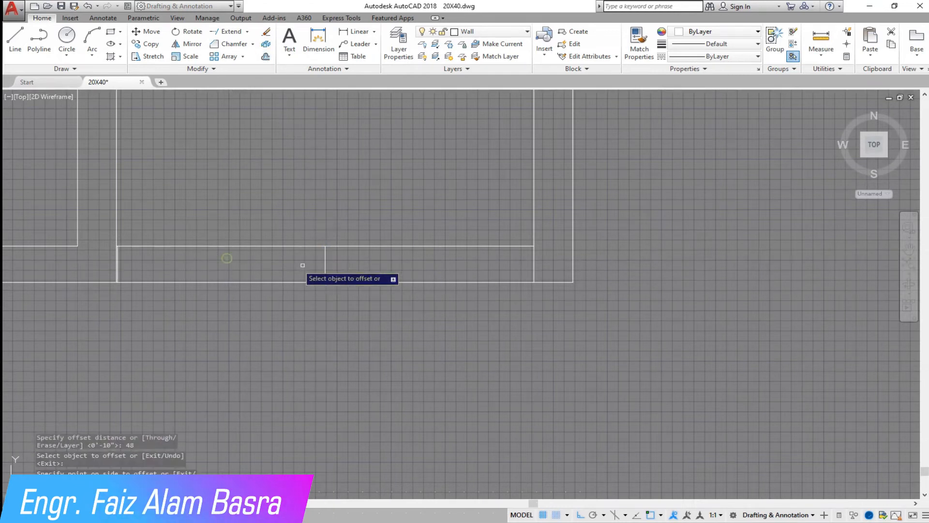
click(325, 264)
click(423, 264)
scroll(529, 246, up, 3)
right_click(532, 262)
click(545, 270)
scroll(588, 249, down, 4)
scroll(156, 266, up, 7)
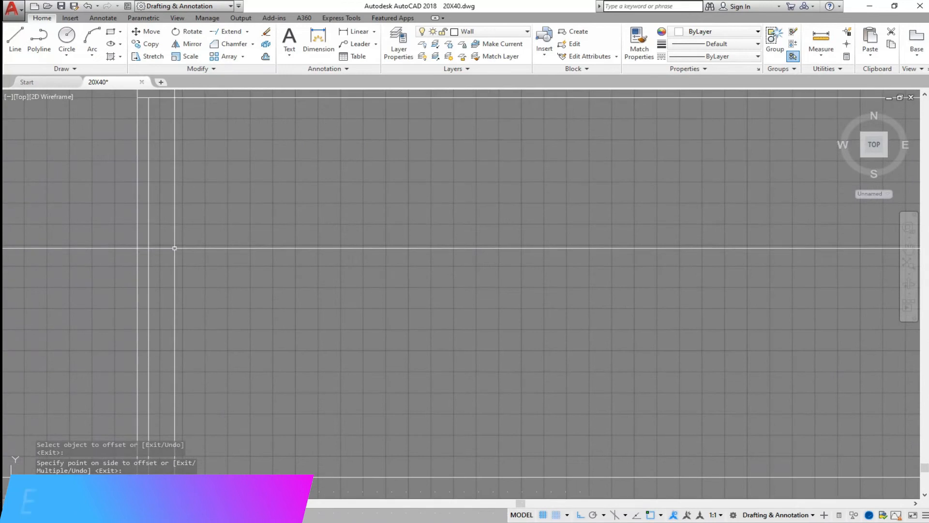
scroll(174, 237, down, 4)
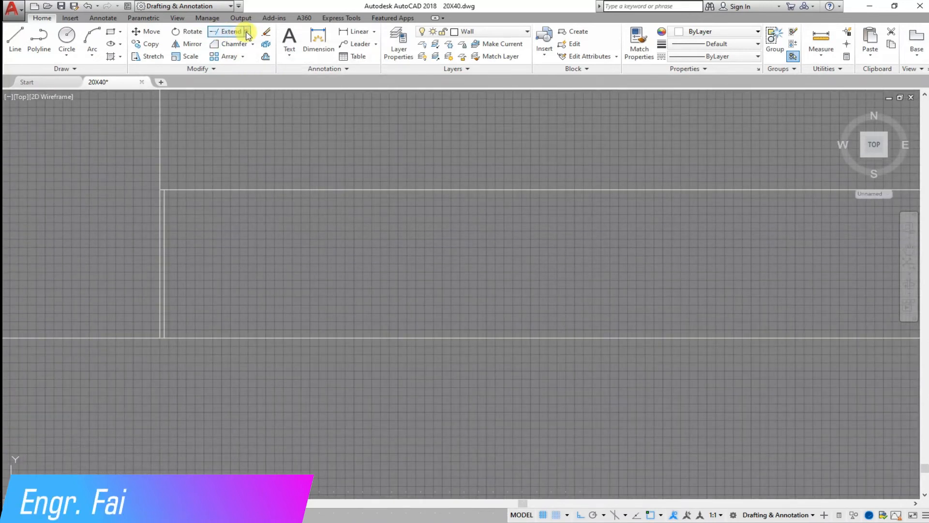
key(Return)
scroll(163, 244, up, 4)
right_click(268, 222)
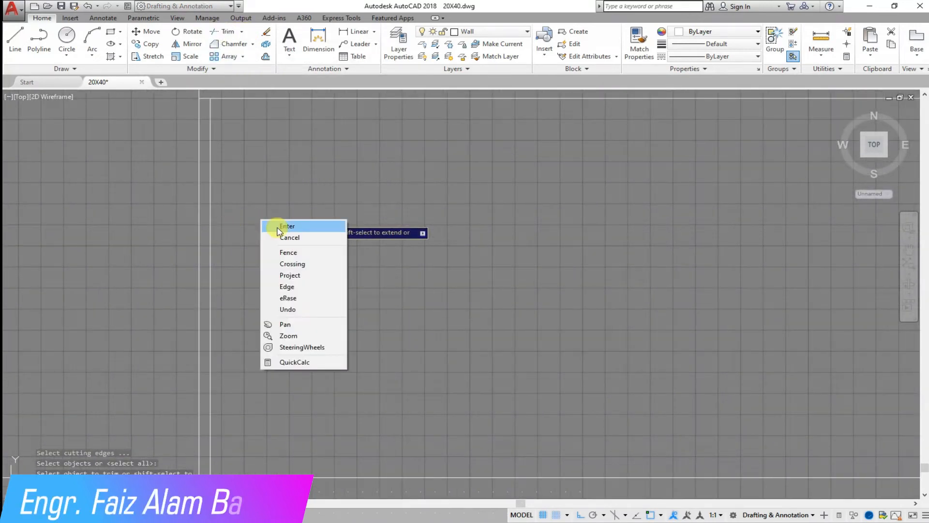
click(287, 226)
- Erase the midpoint line and its two offset copies from the porch's front wall
scroll(166, 213, up, 4)
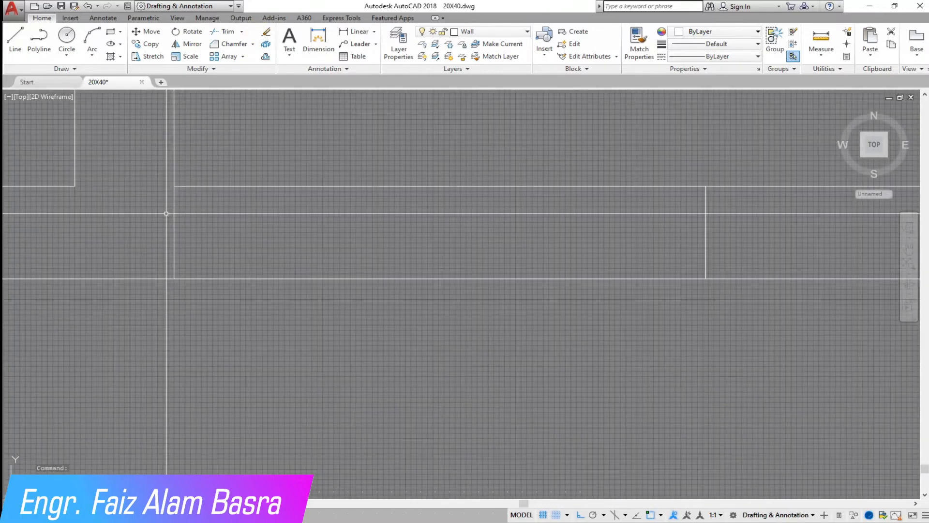
scroll(227, 235, down, 4)
click(404, 234)
click(538, 199)
click(619, 292)
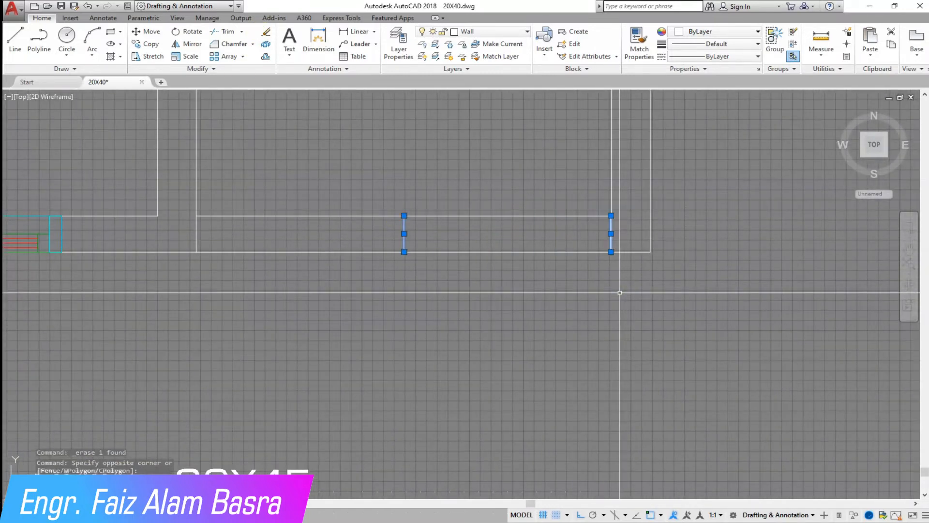
- Offset the edge lines at the ends of the porch's front wall inward to mark the gate opening
click(266, 57)
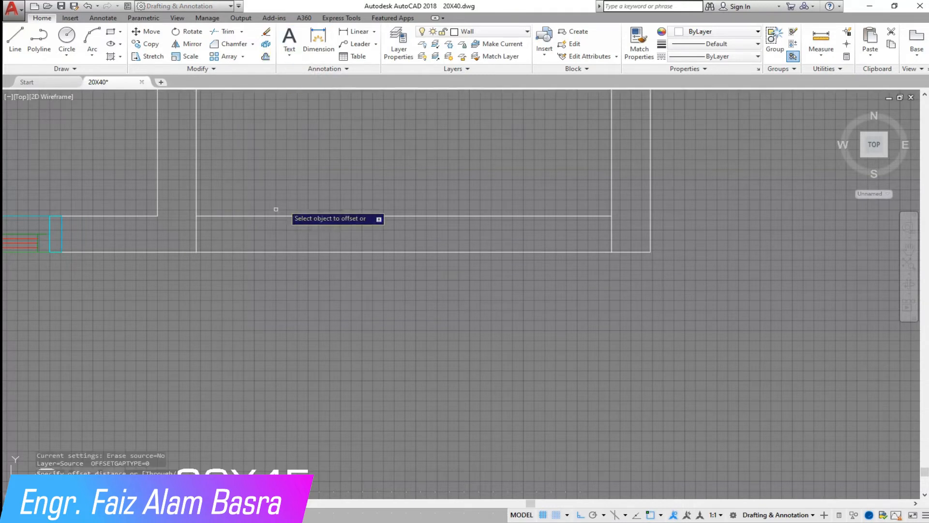
click(195, 231)
click(314, 233)
click(611, 232)
click(556, 230)
scroll(636, 212, up, 4)
- Trim away the porch's front wall lines between the side walls to leave an open gate gap
click(222, 32)
right_click(368, 155)
scroll(576, 228, up, 6)
click(554, 204)
click(490, 186)
click(622, 279)
click(553, 238)
scroll(553, 237, down, 9)
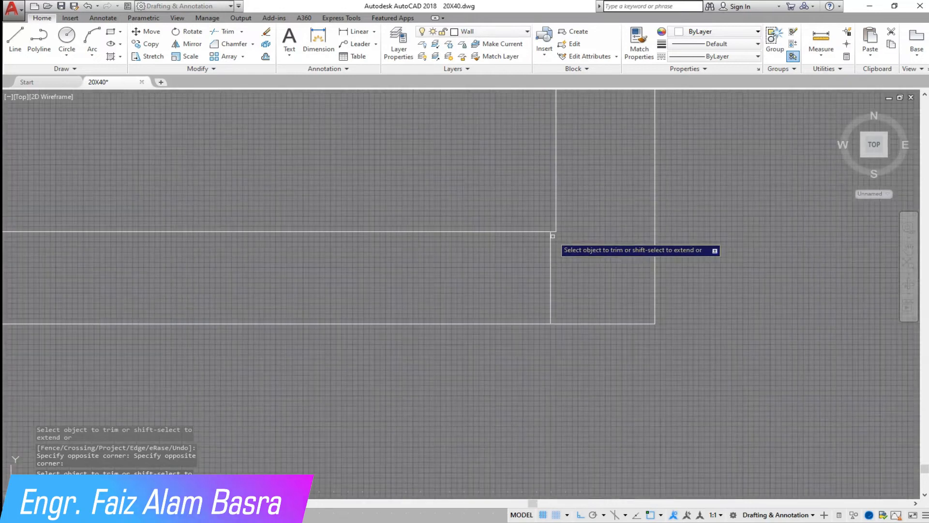
click(529, 288)
click(398, 187)
right_click(399, 236)
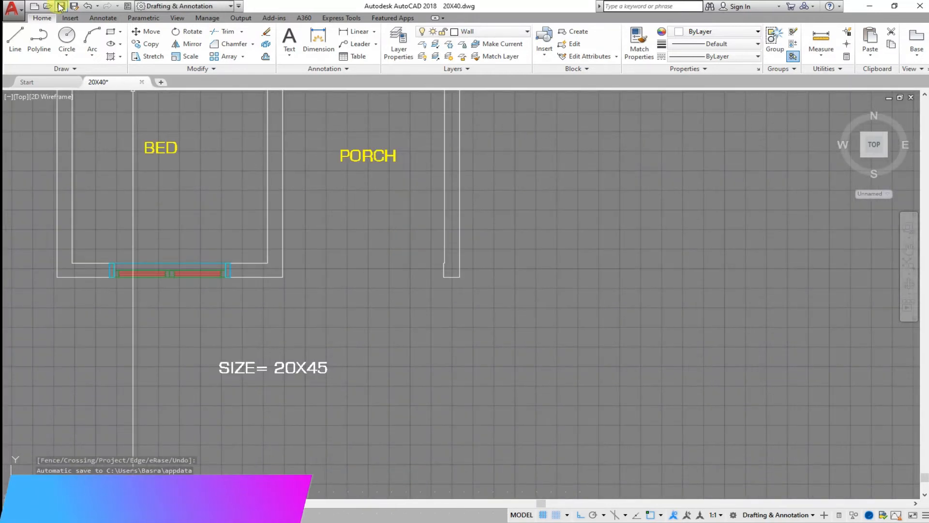
- Copy the 8' folding gate from the block library into the porch's front opening, aligned with the opening's outer left corner
scroll(284, 313, down, 10)
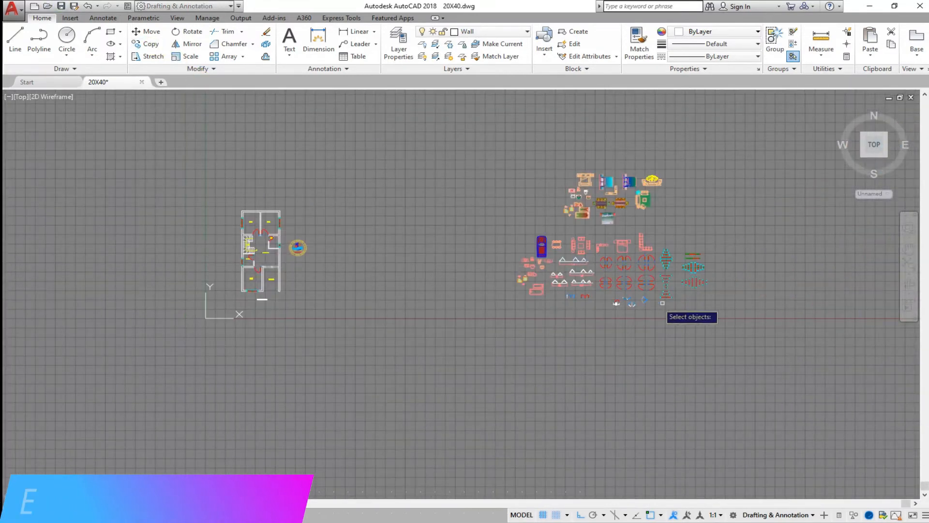
scroll(646, 302, up, 8)
click(536, 277)
click(339, 211)
key(Return)
scroll(348, 245, up, 5)
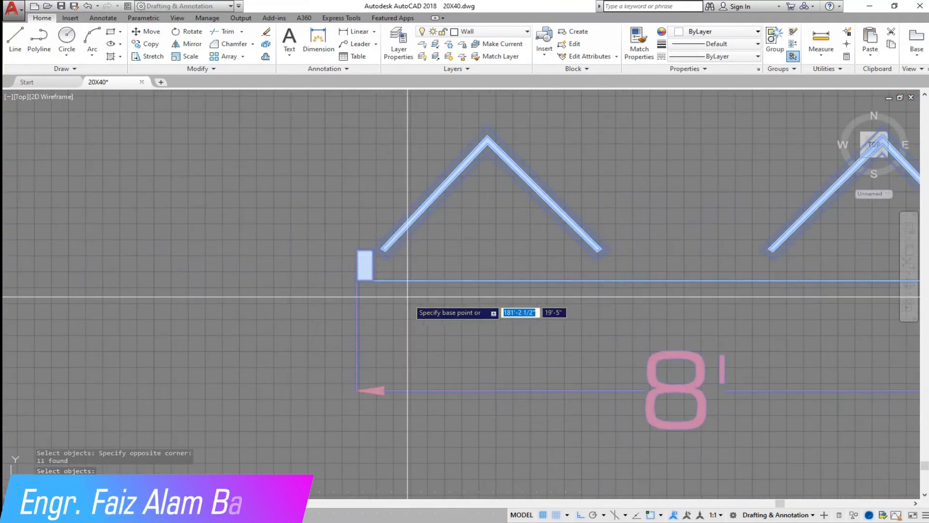
click(357, 280)
scroll(547, 295, down, 12)
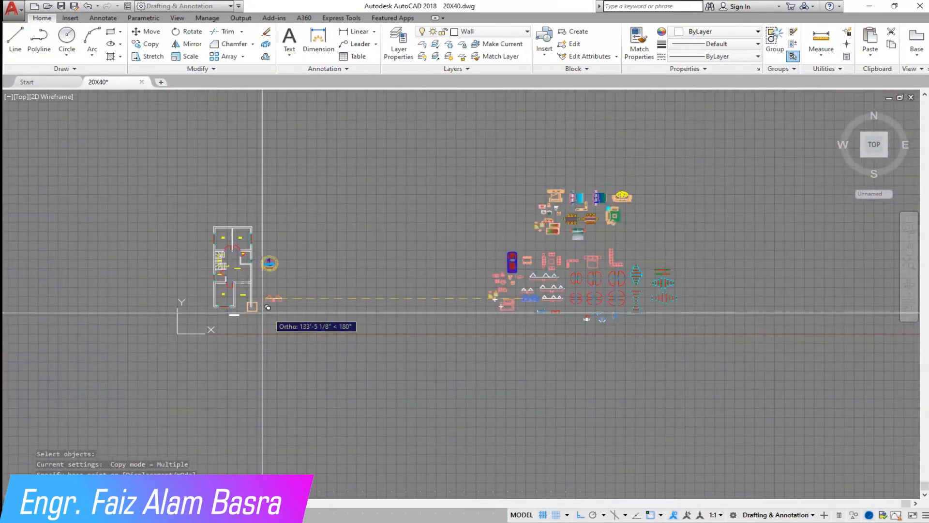
scroll(191, 272, up, 6)
click(115, 329)
key(Escape)
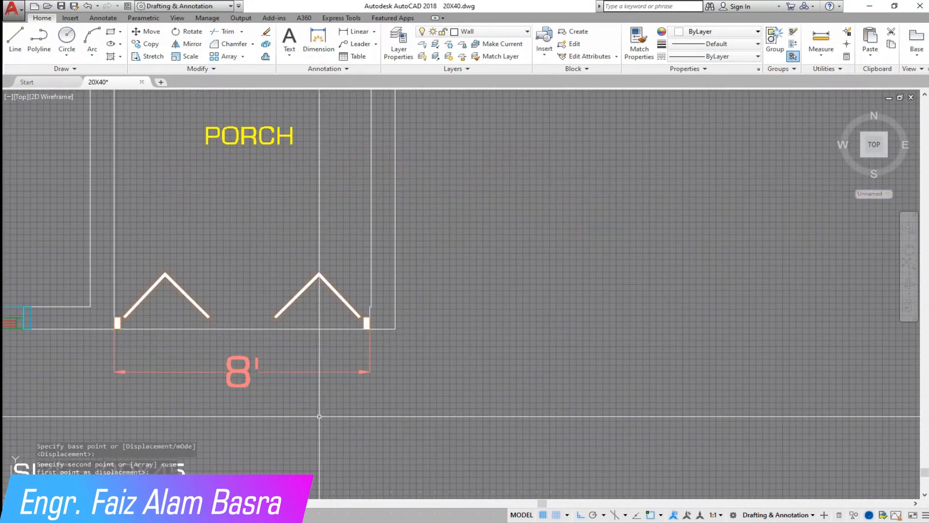
- Erase the 8' dimension below the porch gate
scroll(220, 377, up, 2)
scroll(440, 294, up, 3)
scroll(543, 308, down, 3)
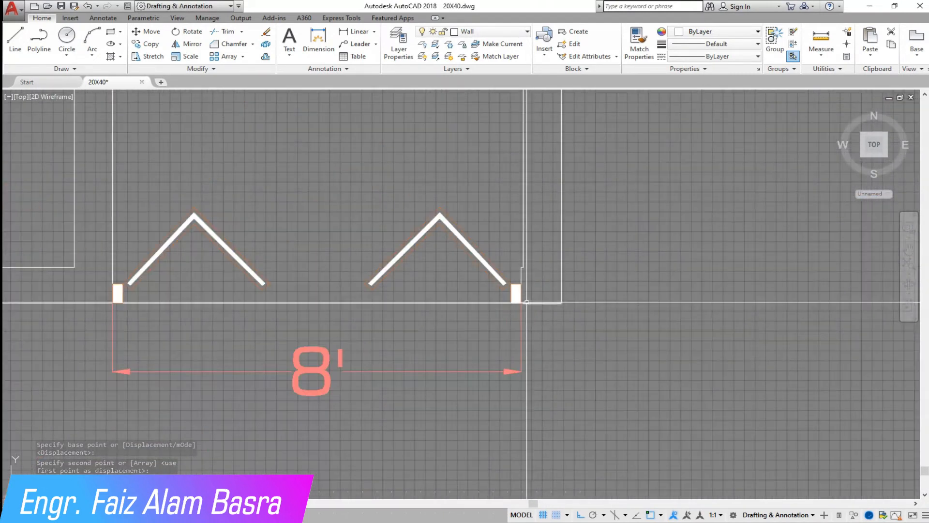
scroll(526, 302, up, 4)
scroll(511, 248, down, 4)
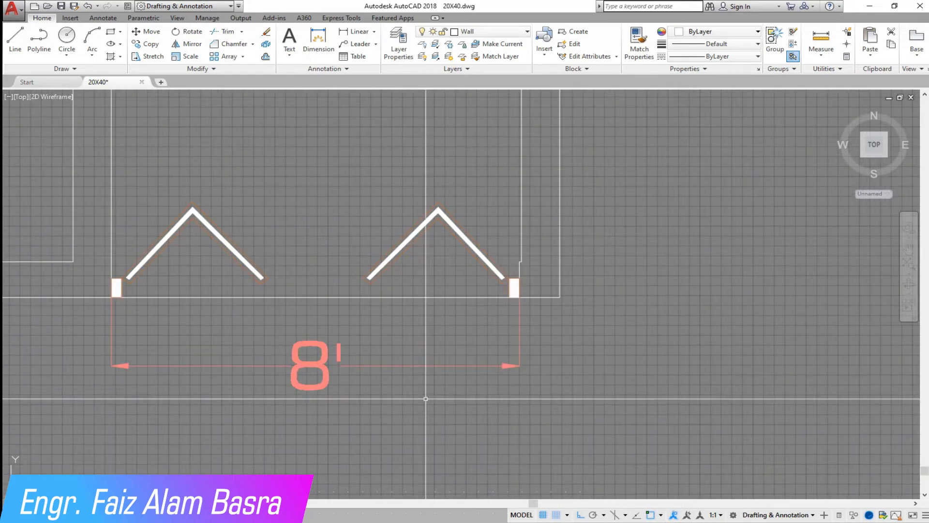
click(265, 32)
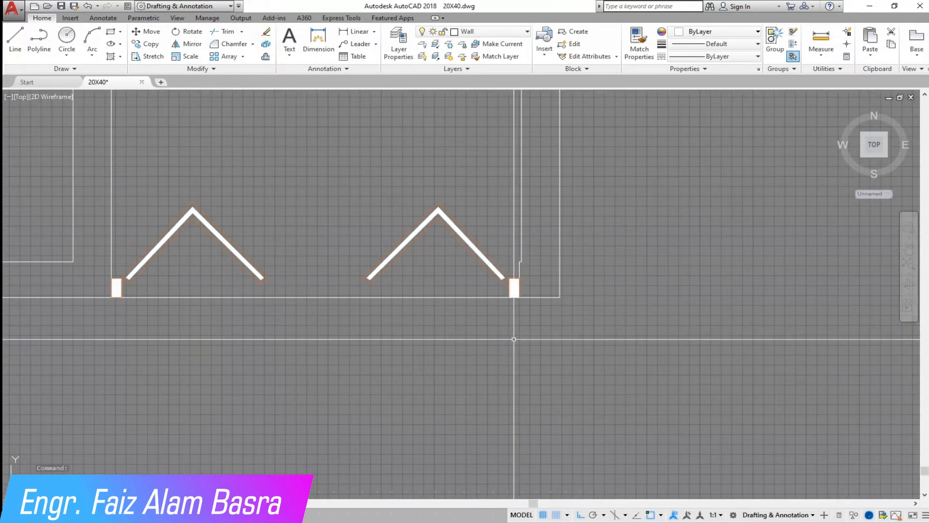
- Match the porch gate's end posts to the red fill of the door frames and save the drawing
scroll(514, 339, down, 4)
scroll(403, 312, up, 2)
scroll(419, 336, down, 4)
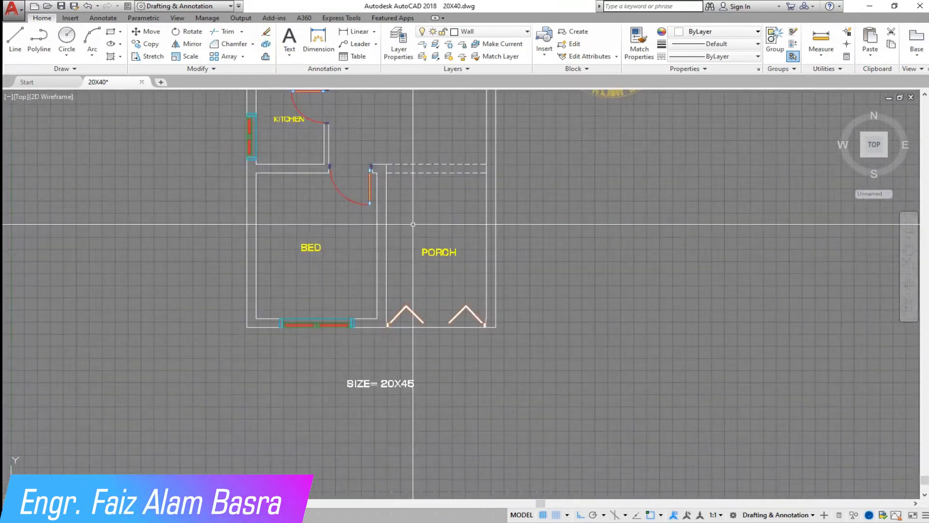
scroll(407, 185, up, 4)
click(639, 48)
scroll(348, 138, up, 6)
click(189, 158)
scroll(208, 141, down, 4)
scroll(294, 214, down, 6)
scroll(278, 358, up, 12)
scroll(291, 315, down, 10)
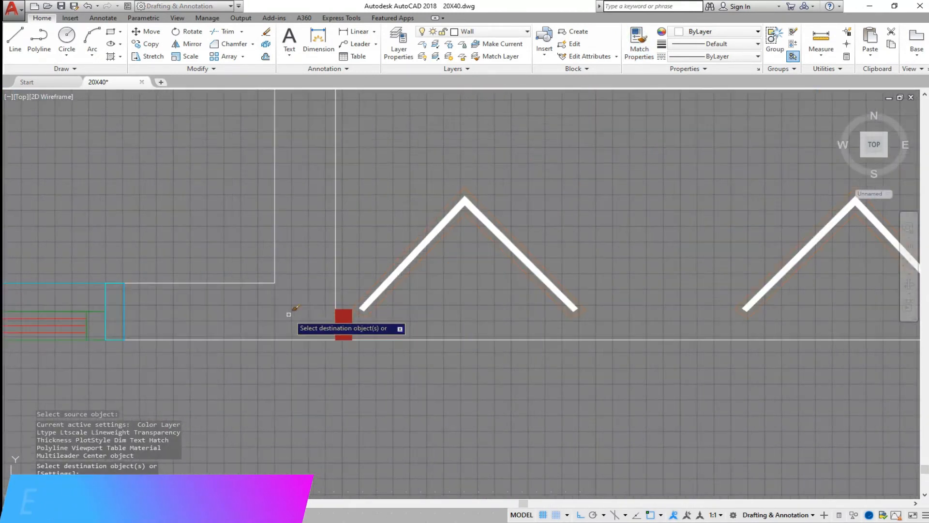
scroll(324, 117, up, 5)
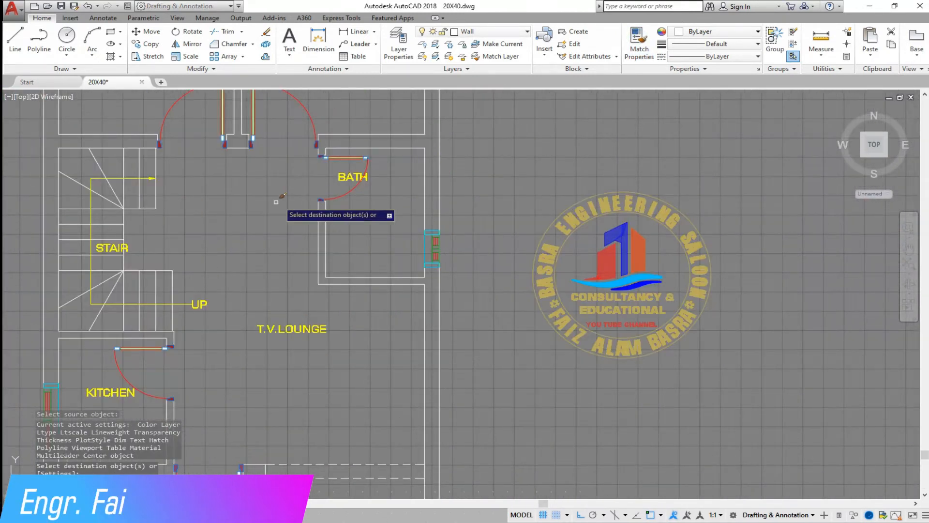
scroll(328, 273, down, 5)
scroll(581, 244, down, 2)
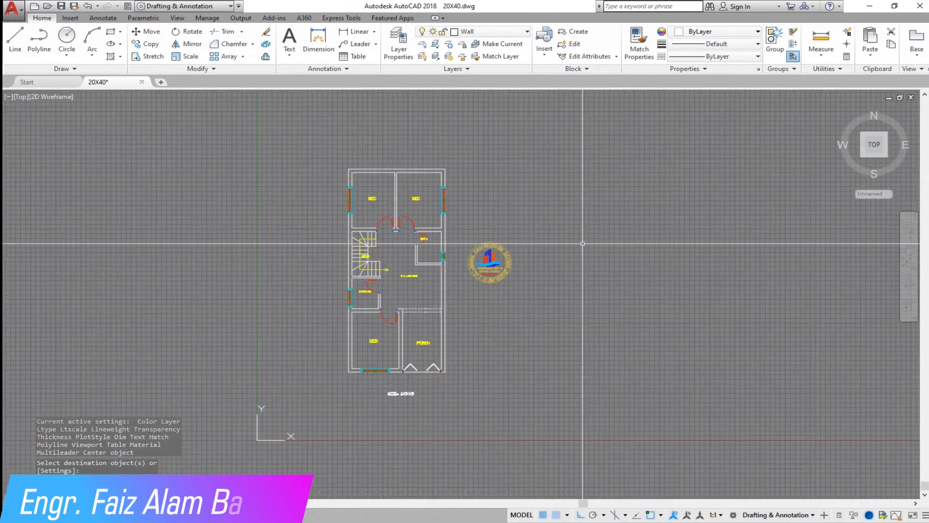
click(62, 6)
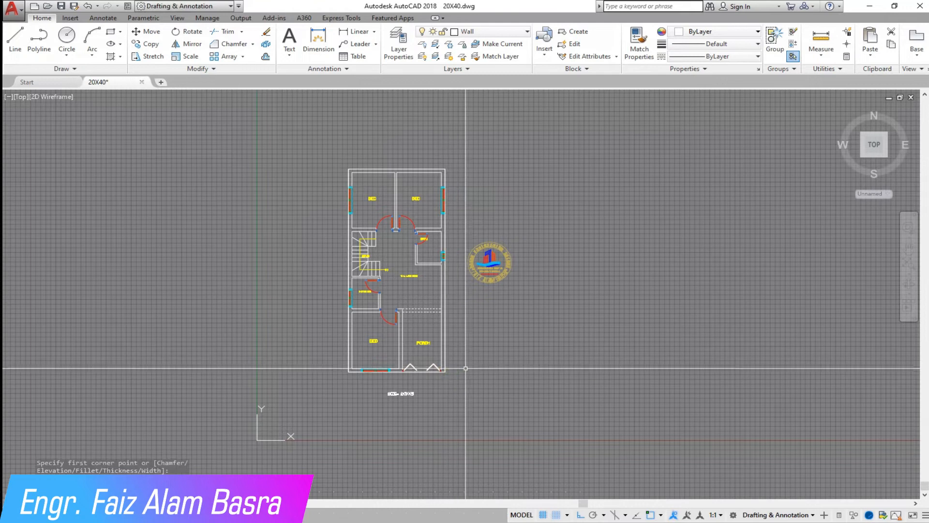
- Trace the plan's outer boundary with a rectangle and copy it horizontally to the empty area left of the plan
key(Return)
click(585, 370)
click(255, 367)
key(Escape)
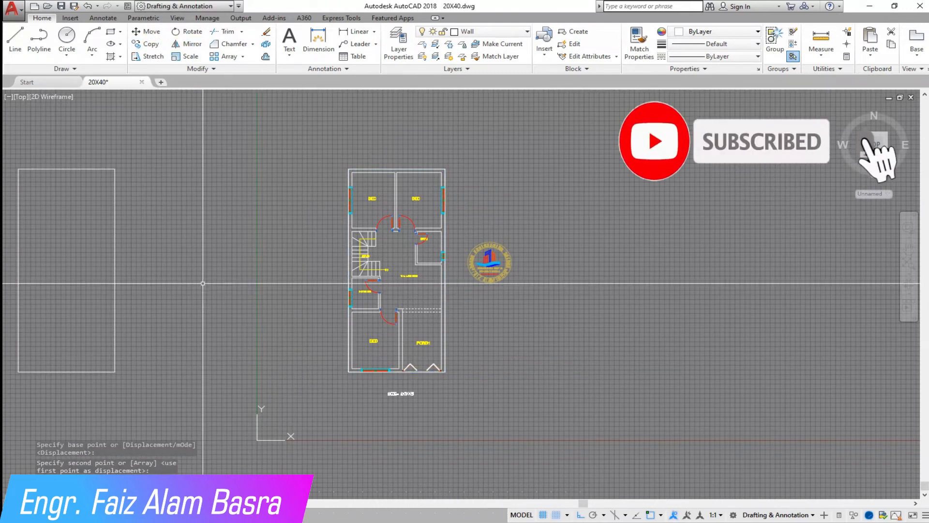
scroll(371, 293, down, 2)
scroll(359, 211, up, 4)
scroll(388, 167, down, 4)
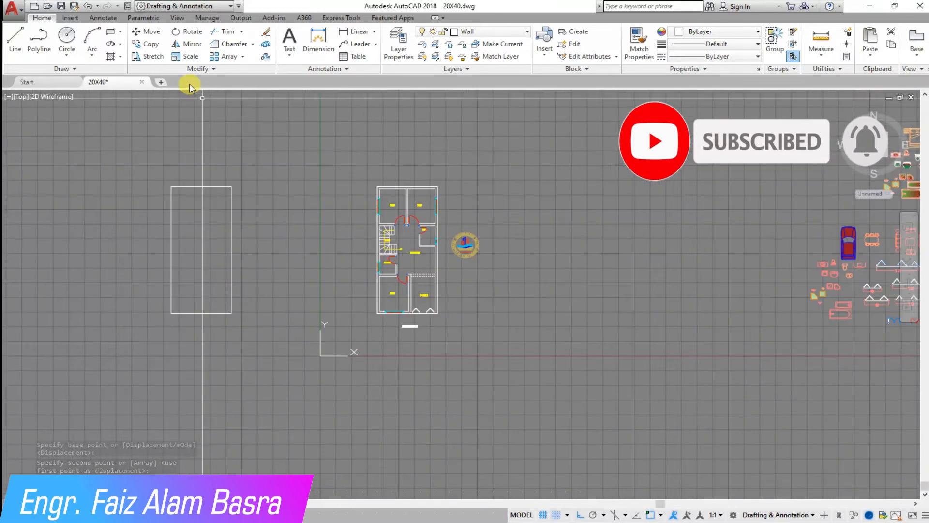
scroll(452, 238, down, 6)
scroll(290, 206, up, 6)
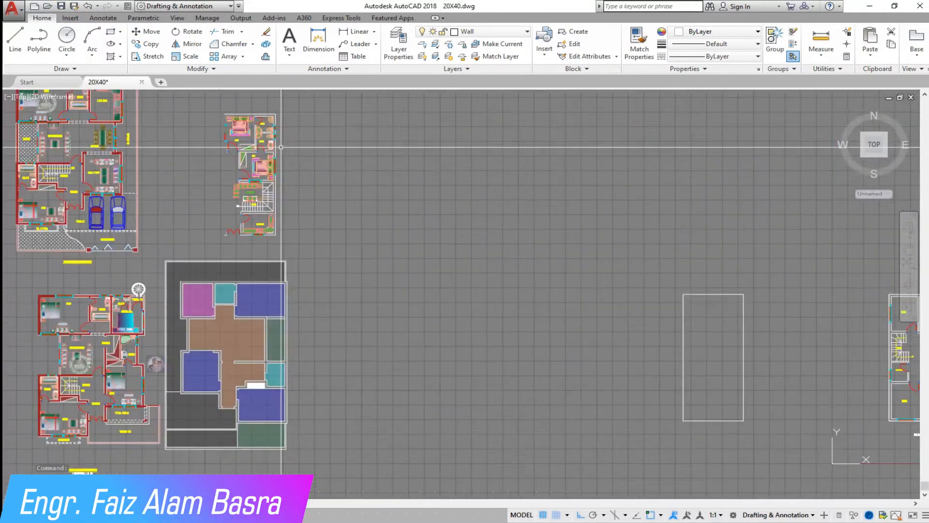
scroll(333, 244, down, 6)
scroll(324, 227, up, 8)
scroll(233, 142, up, 6)
click(196, 42)
scroll(269, 353, up, 2)
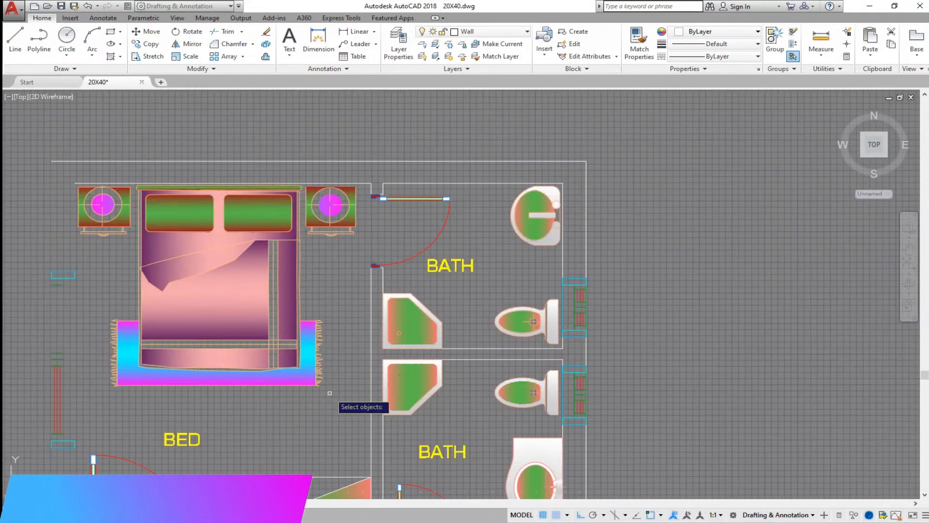
click(330, 392)
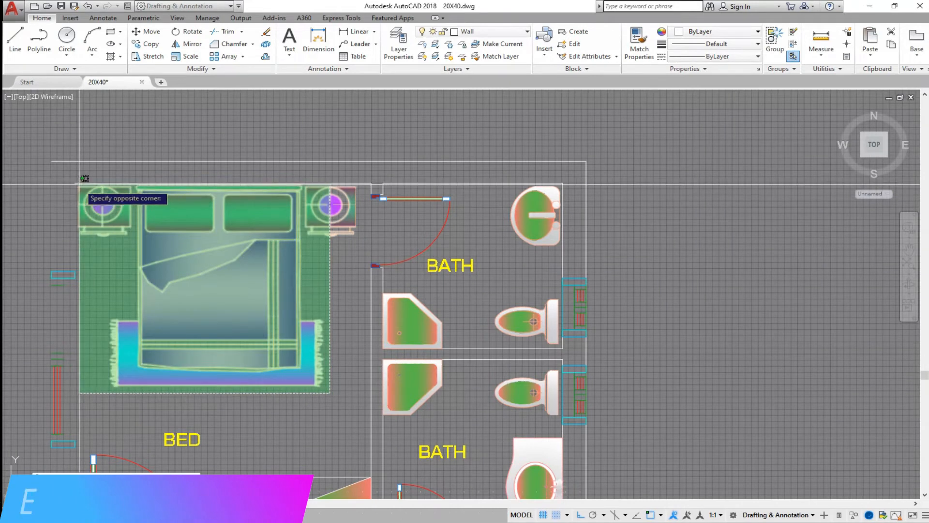
click(80, 184)
click(357, 236)
click(287, 201)
click(358, 238)
click(311, 192)
key(Return)
scroll(222, 396, down, 10)
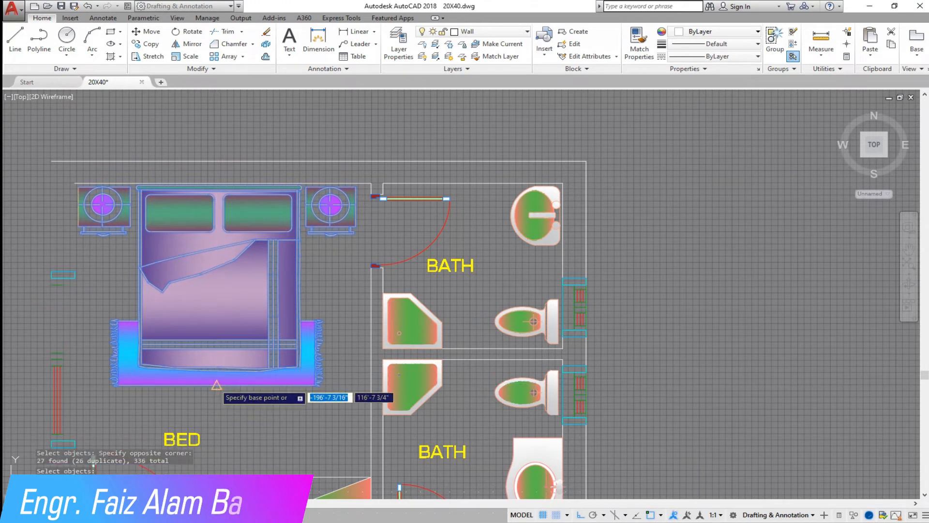
scroll(483, 393, up, 2)
key(F8)
scroll(334, 360, up, 8)
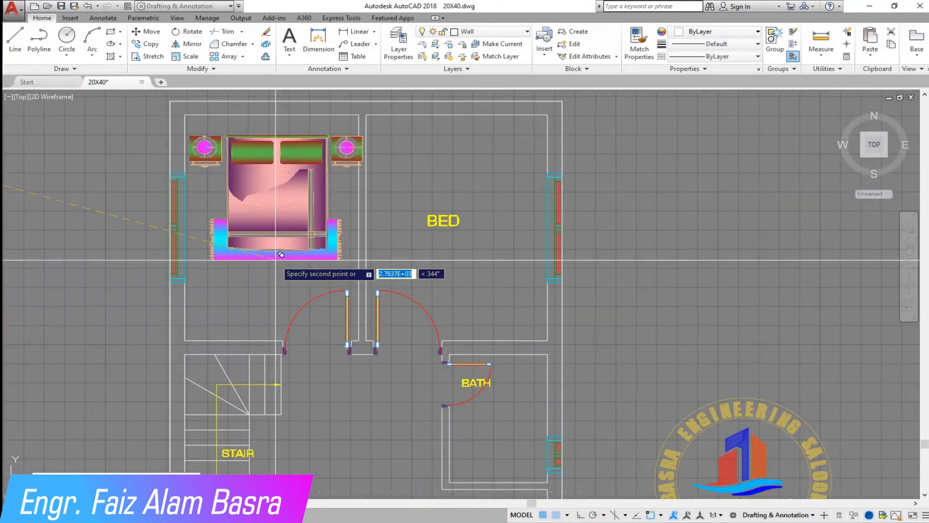
scroll(273, 237, up, 4)
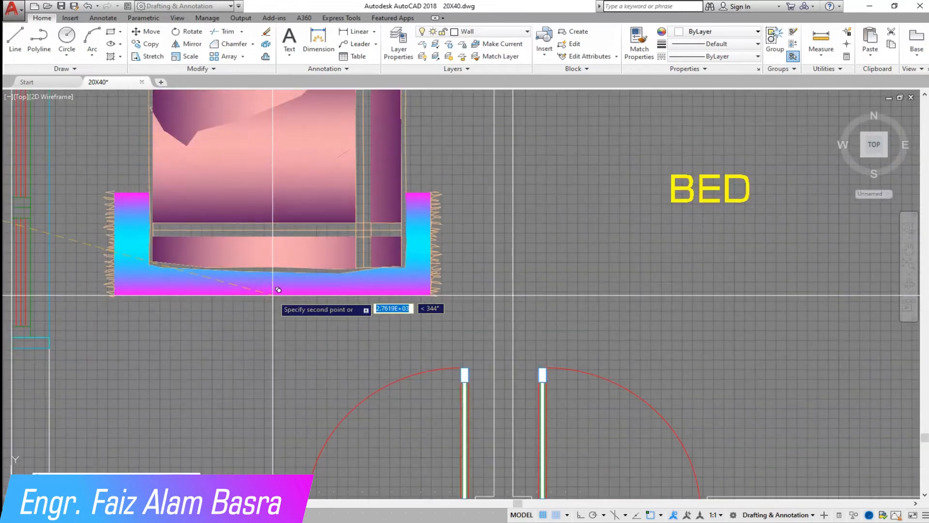
scroll(318, 316, down, 4)
key(Escape)
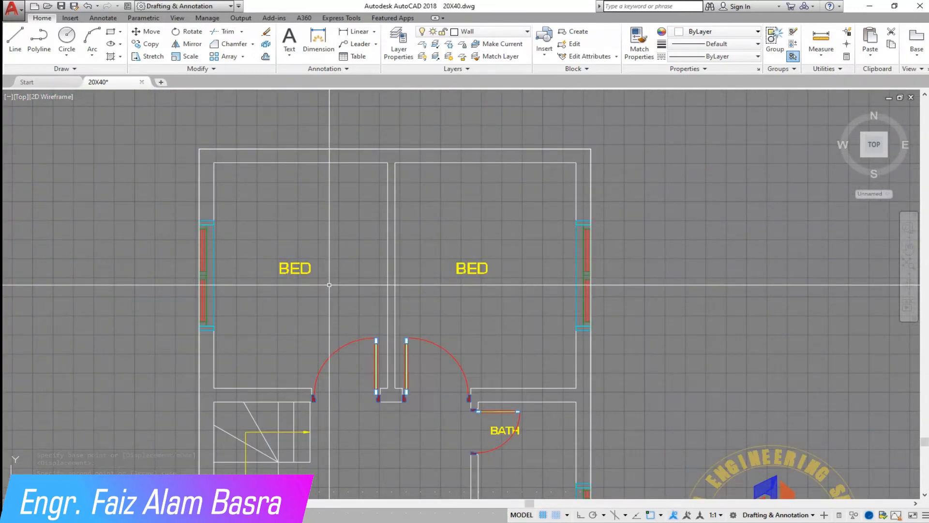
- Try to fill the plan's outer walls with a solid hatch, and undo the fill
scroll(329, 284, down, 7)
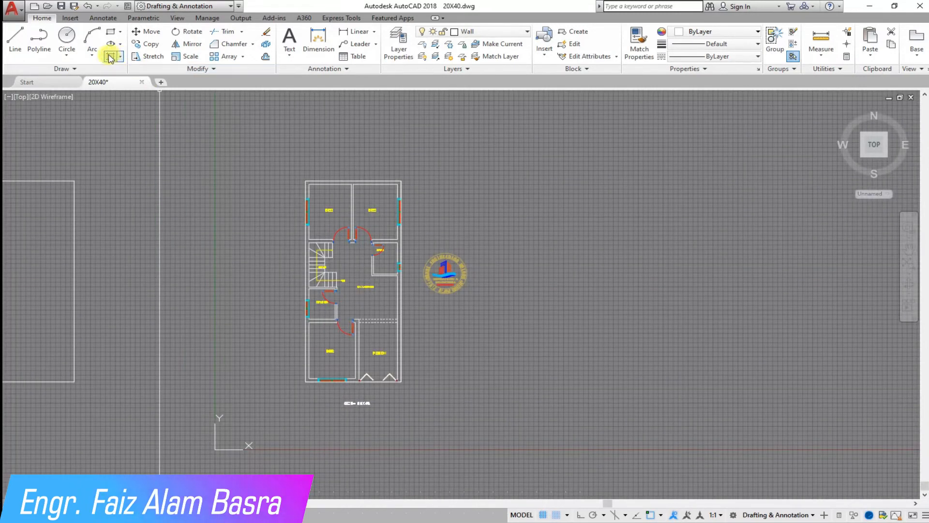
click(110, 58)
scroll(308, 201, up, 2)
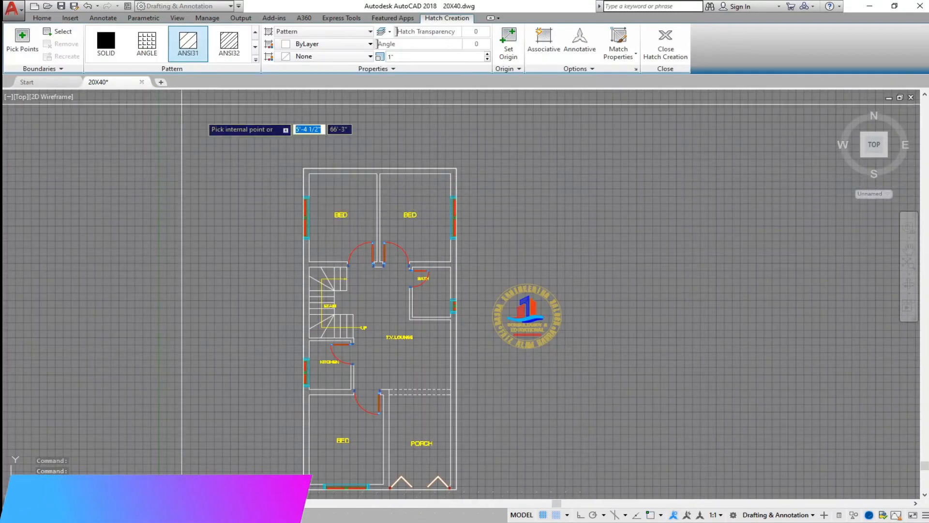
click(106, 43)
click(305, 178)
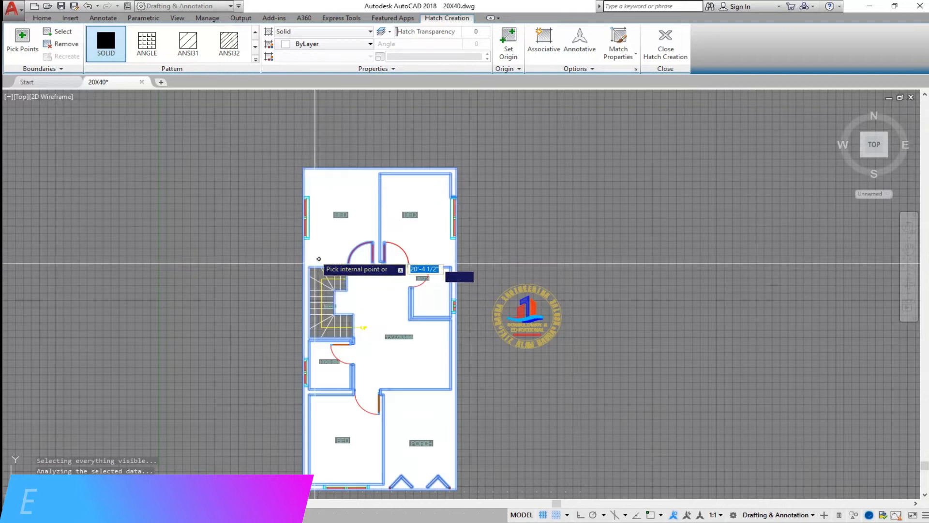
scroll(314, 220, up, 4)
key(Return)
click(87, 7)
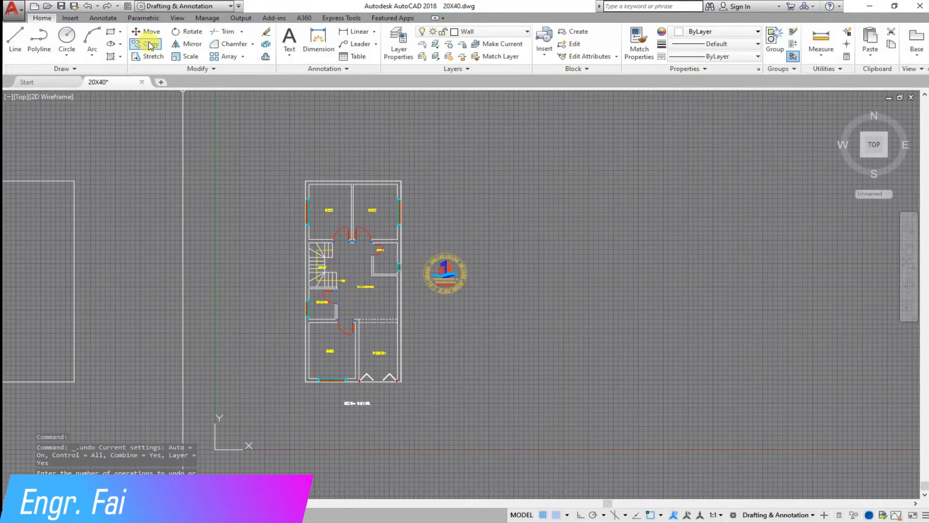
- Try to hatch the walls around the two rear bedrooms with the ANSI31 pattern, and undo it
scroll(303, 187, up, 2)
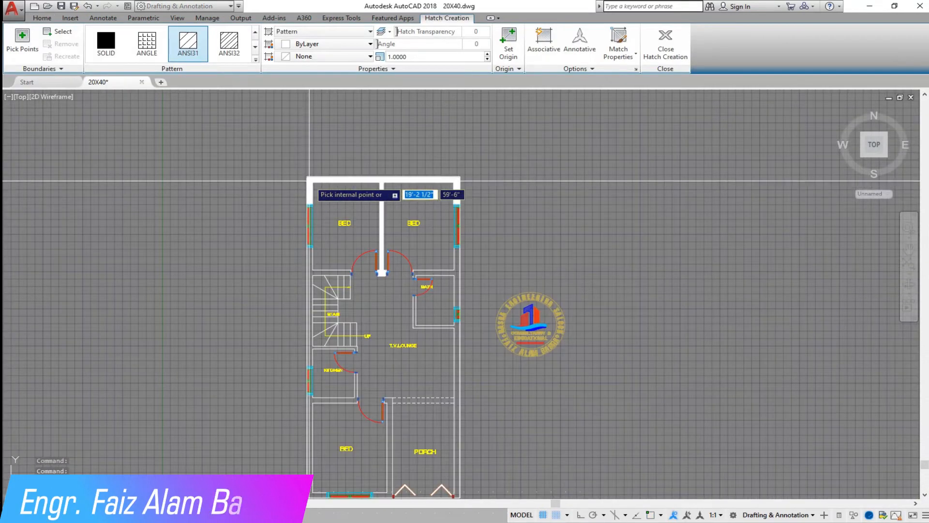
scroll(312, 181, up, 4)
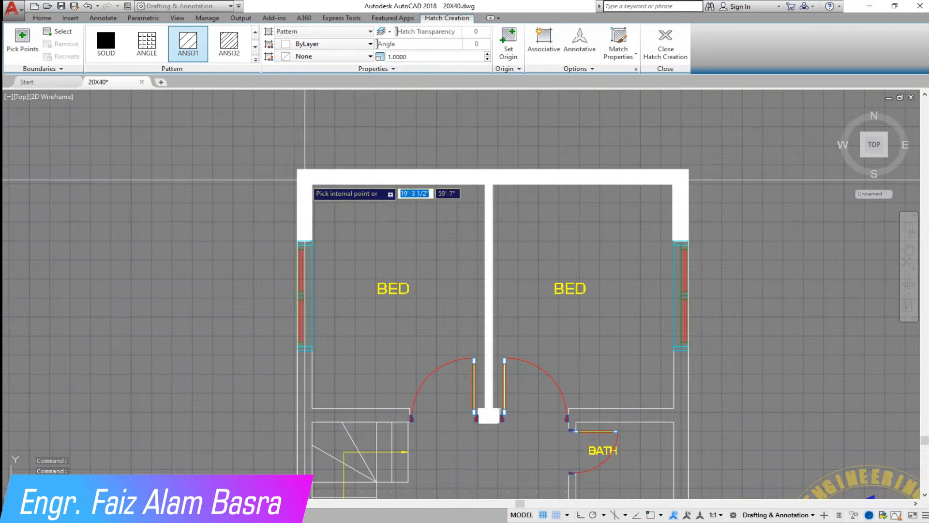
scroll(305, 376, down, 2)
click(305, 376)
scroll(293, 339, down, 4)
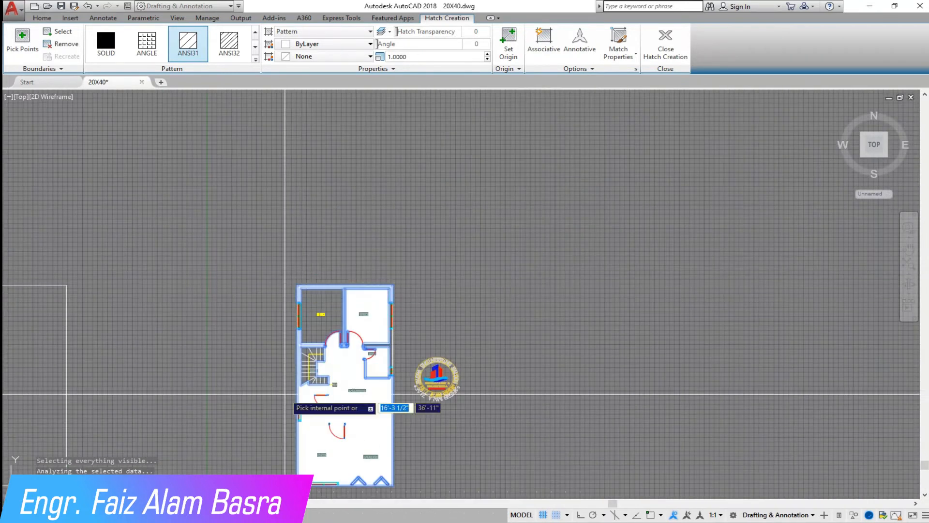
scroll(289, 412, up, 4)
key(Escape)
key(ctrl+z)
- Examine the wall lines and door frames around the bedrooms, staircase and kitchen for gaps in the wall outlines
scroll(436, 271, down, 3)
scroll(456, 263, up, 7)
scroll(382, 162, down, 2)
scroll(411, 218, up, 4)
scroll(426, 264, down, 5)
scroll(425, 263, down, 4)
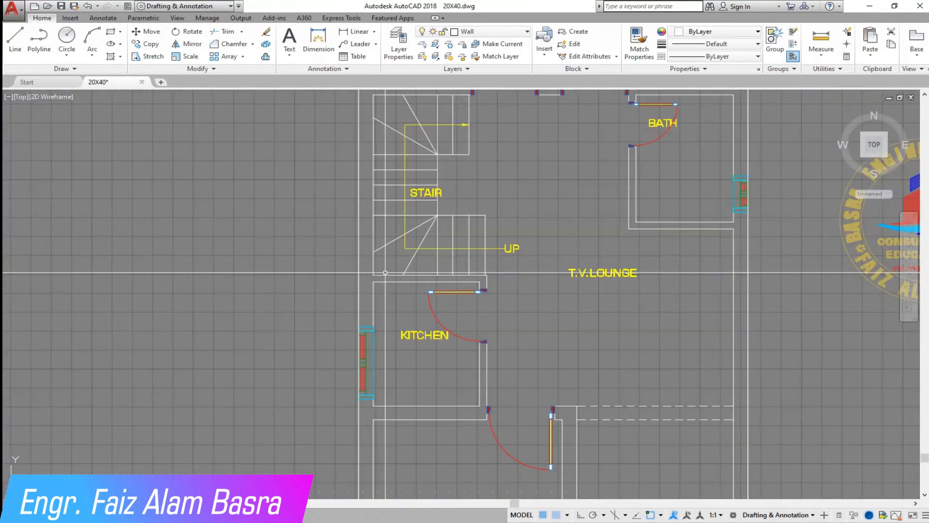
scroll(436, 149, up, 5)
scroll(410, 148, up, 3)
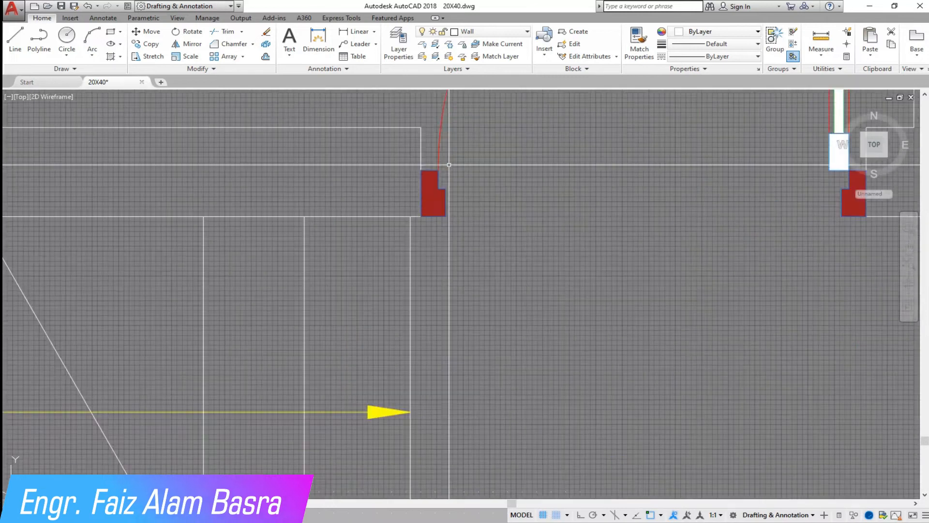
- Try to hatch the walls around the staircase, bath, porch and front bedroom with the ANSI31 pattern, and delete the hatch
scroll(410, 149, down, 6)
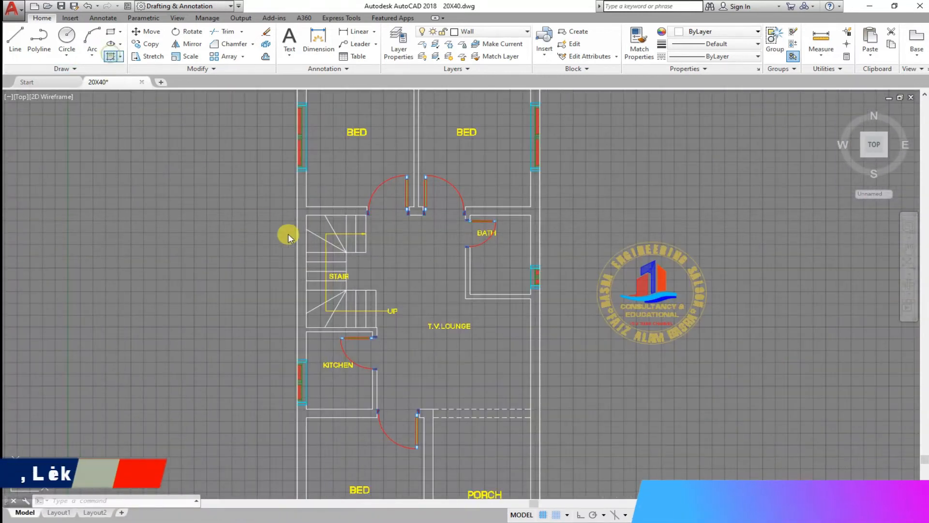
click(300, 215)
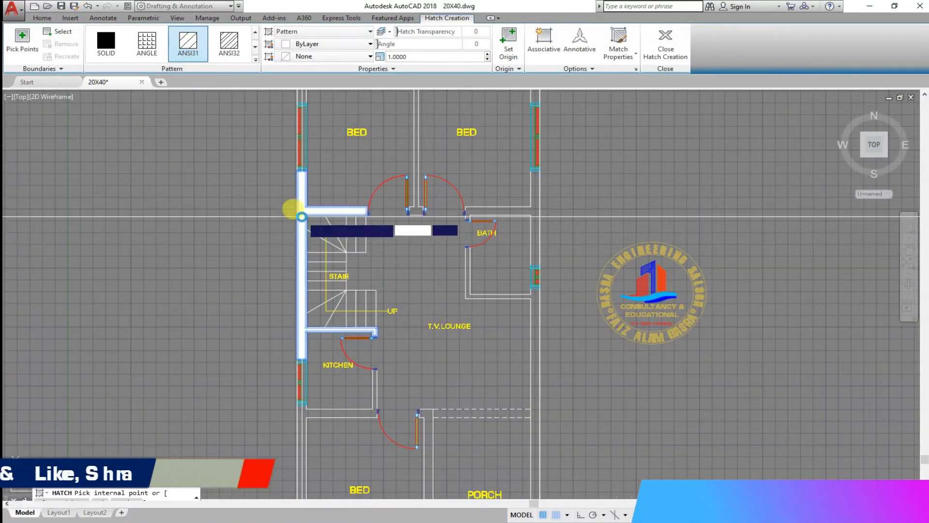
click(540, 210)
scroll(535, 293, down, 2)
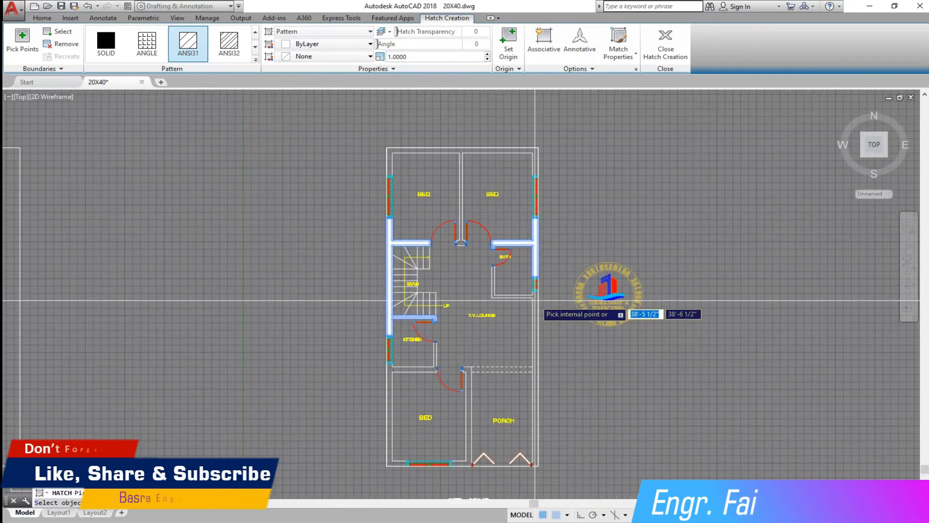
click(467, 445)
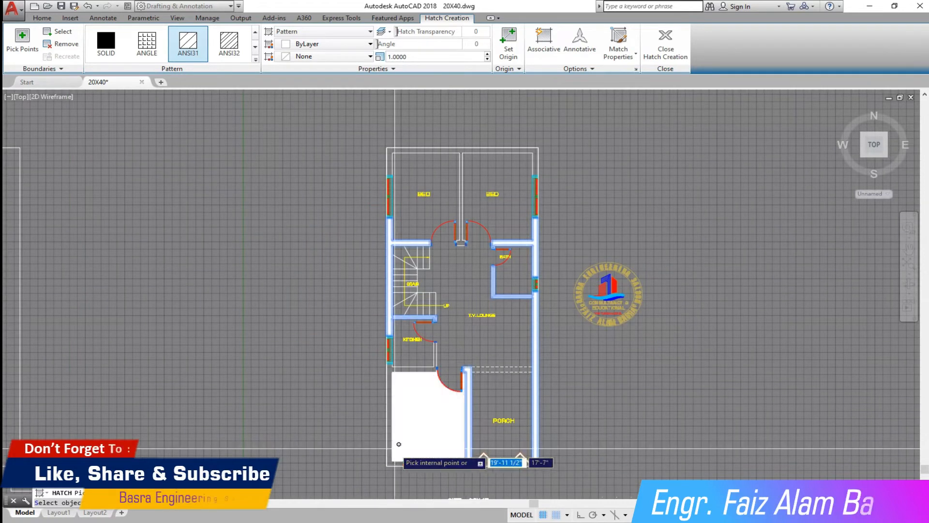
scroll(393, 447, up, 2)
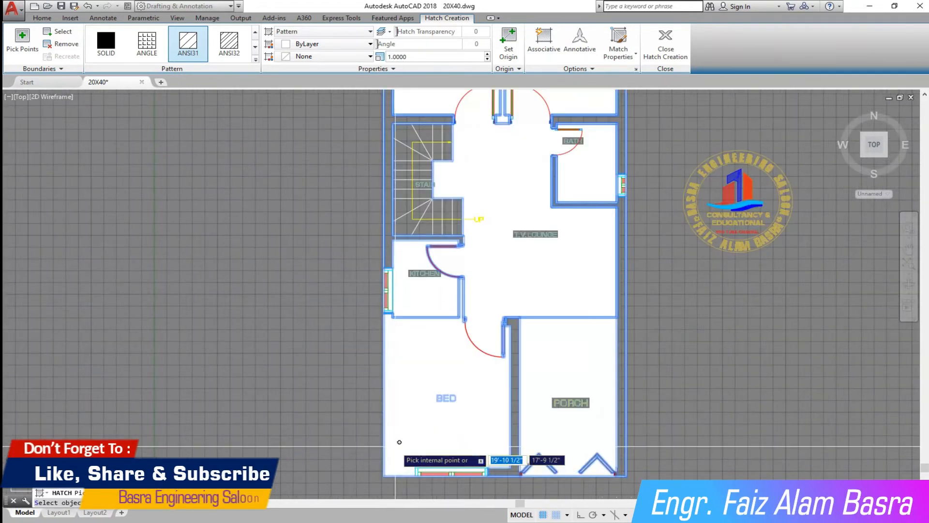
key(Return)
click(415, 380)
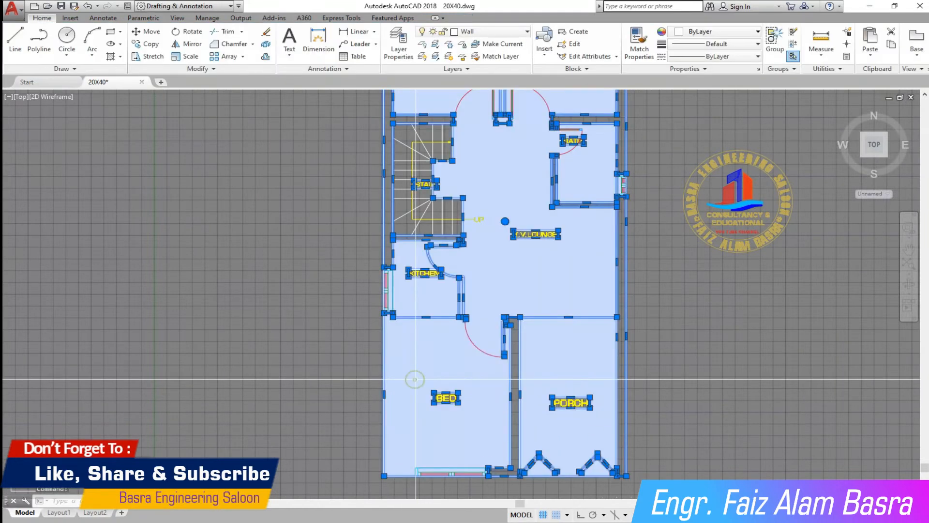
key(Delete)
- Examine the wall lines around the kitchen, staircase and front bedroom for gaps in the outlines
scroll(418, 346, up, 4)
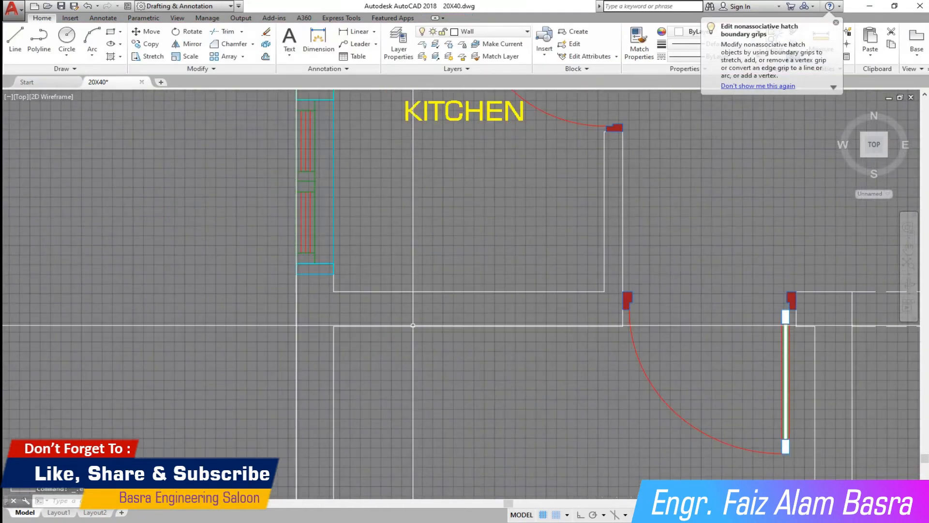
scroll(414, 249, down, 6)
scroll(427, 202, up, 6)
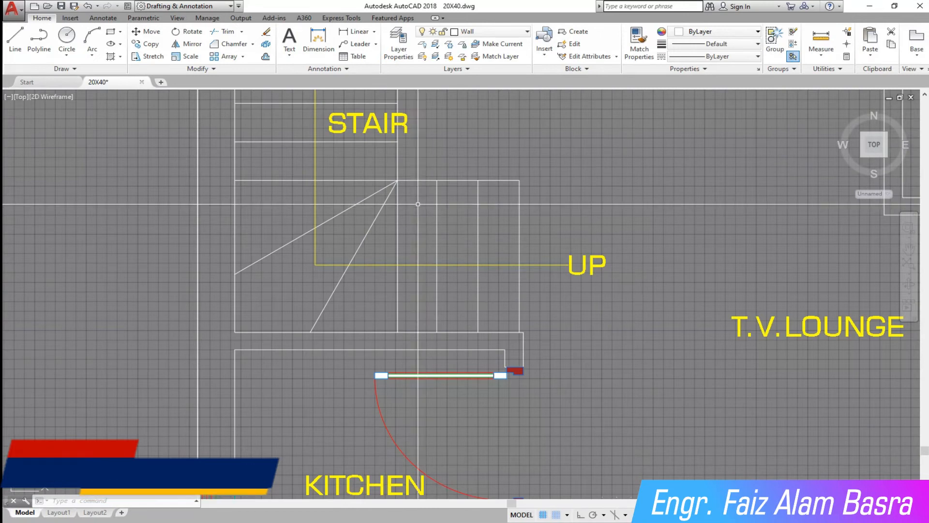
scroll(418, 204, down, 5)
scroll(290, 159, up, 8)
scroll(287, 154, down, 4)
scroll(287, 153, up, 5)
scroll(290, 206, down, 9)
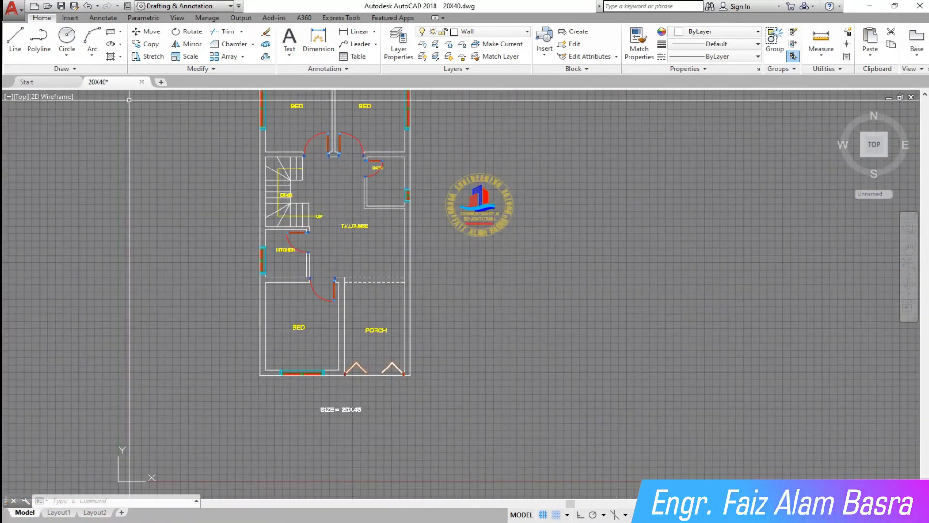
- Try to hatch the outer wall beside the front bedroom with ANSI31, and delete the resulting hatch
click(111, 56)
scroll(263, 341, up, 6)
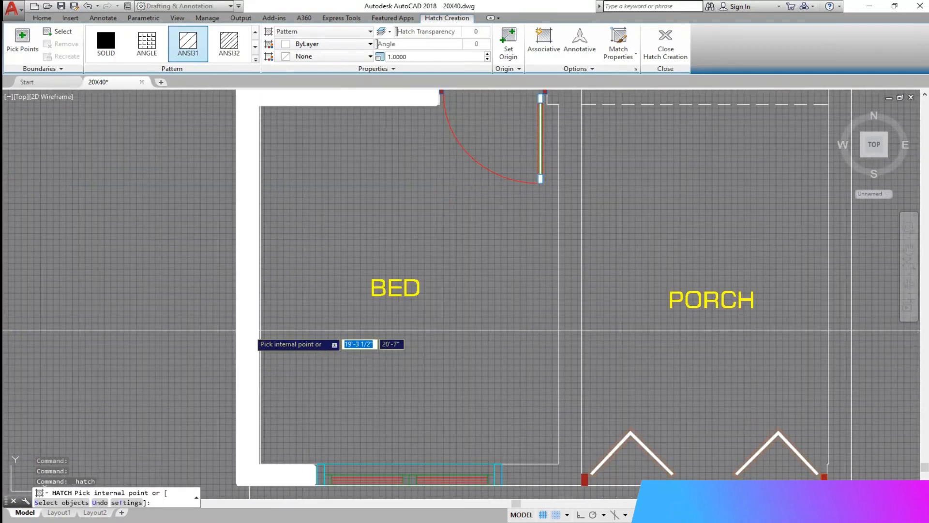
scroll(256, 351, down, 4)
key(Escape)
scroll(273, 233, up, 4)
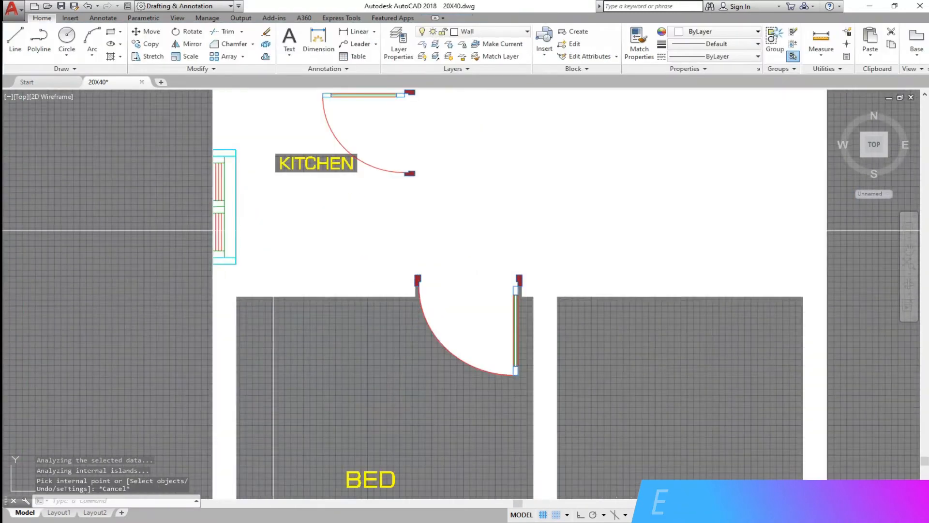
click(274, 232)
key(Delete)
- Close the inner wall corners below the kitchen window and at the adjoining corner of the front bedroom with Chamfer
scroll(229, 263, up, 8)
scroll(243, 281, up, 2)
scroll(243, 297, down, 6)
scroll(281, 320, up, 4)
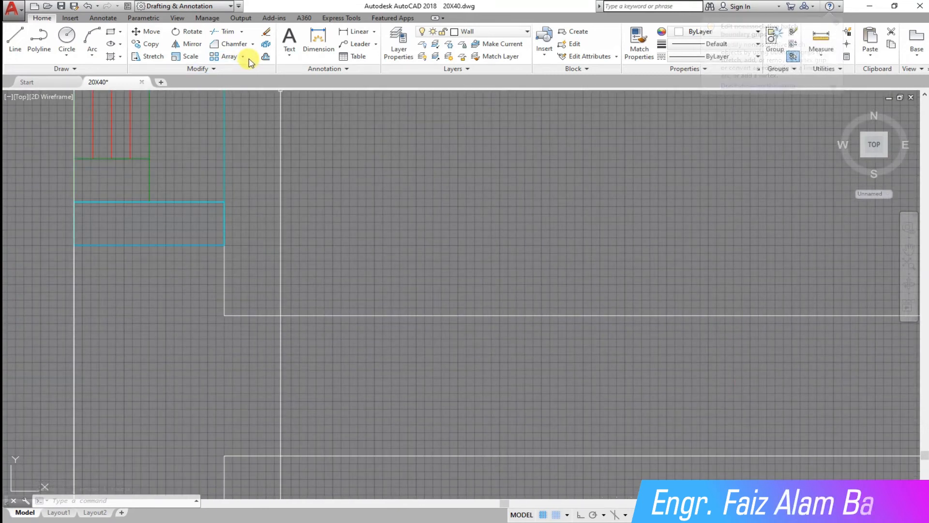
click(234, 43)
click(225, 285)
scroll(234, 310, down, 6)
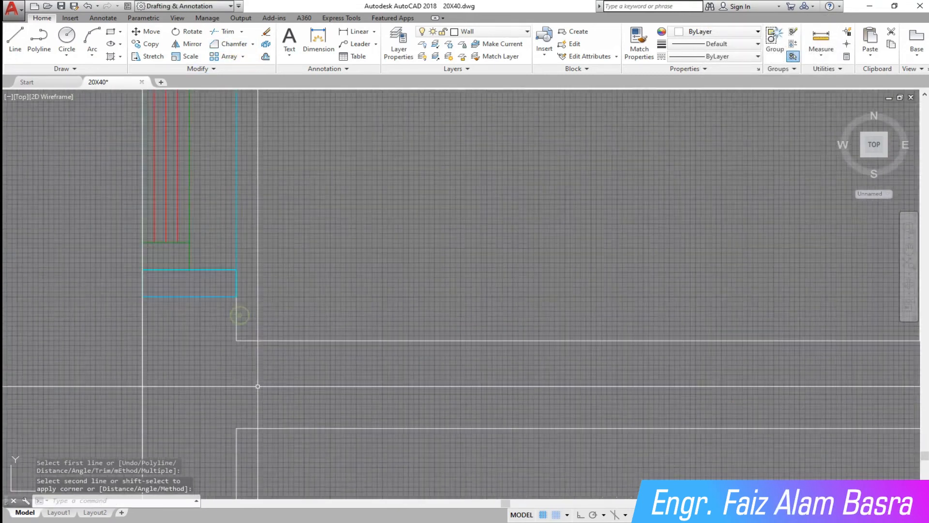
scroll(259, 181, up, 5)
scroll(258, 181, up, 3)
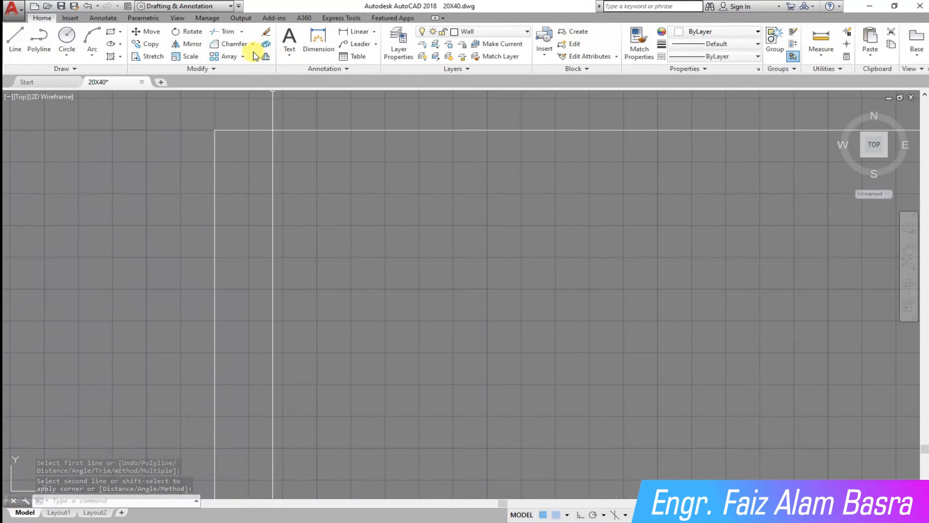
click(146, 163)
click(189, 197)
- Check the door frame ends and try to hatch the staircase, kitchen, lounge and porch walls with ANSI31, and delete the hatch
scroll(210, 206, down, 8)
scroll(483, 236, up, 8)
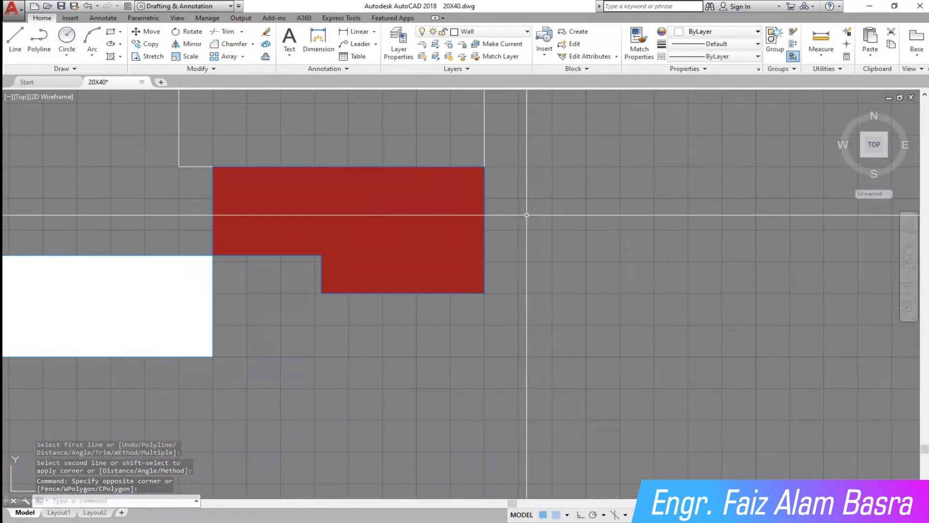
scroll(529, 217, down, 8)
scroll(457, 217, up, 8)
scroll(456, 218, down, 8)
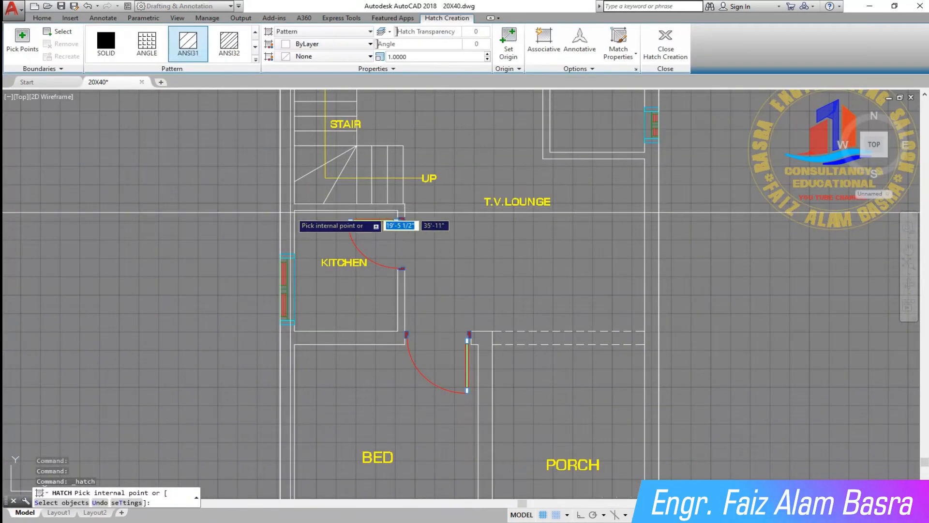
click(289, 212)
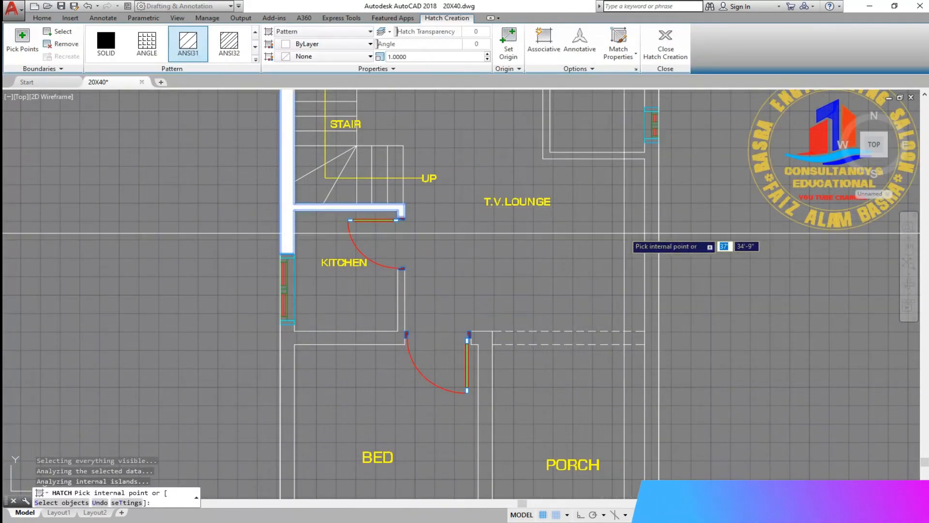
click(651, 233)
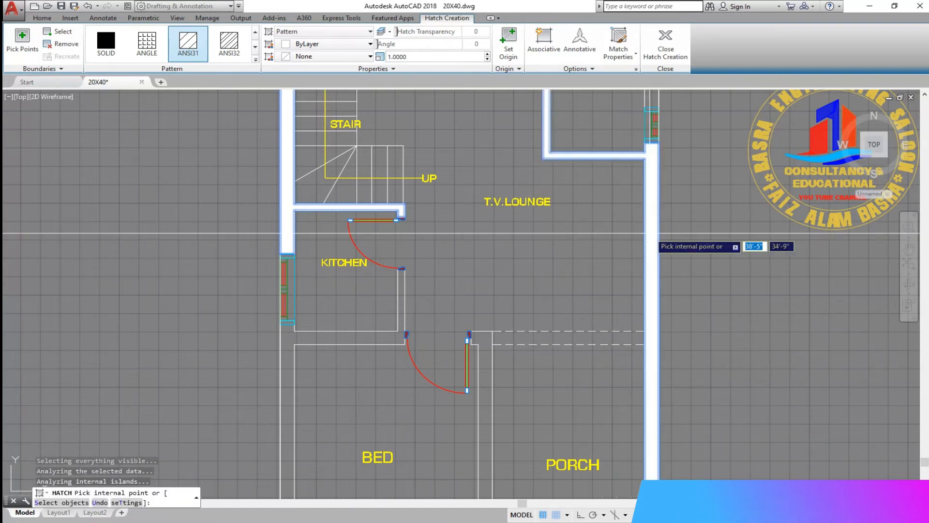
click(485, 352)
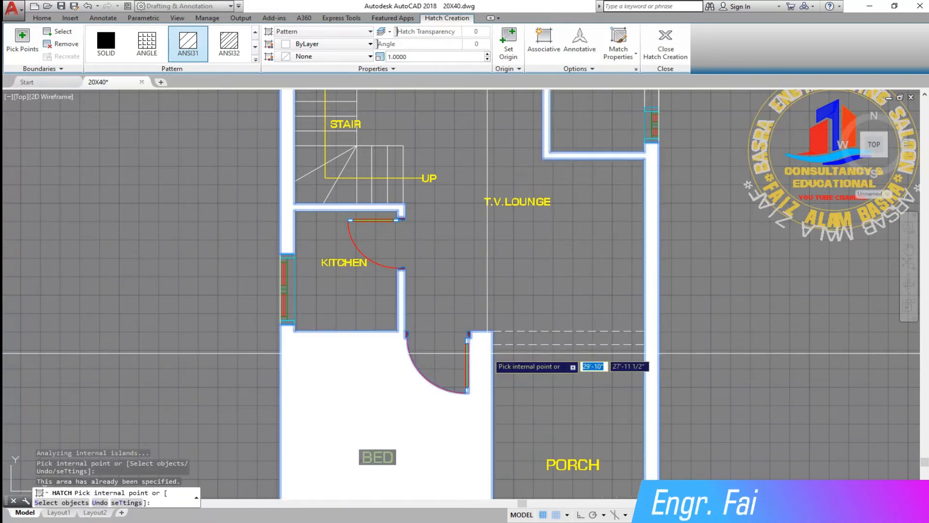
key(Escape)
scroll(450, 346, down, 6)
scroll(410, 300, up, 4)
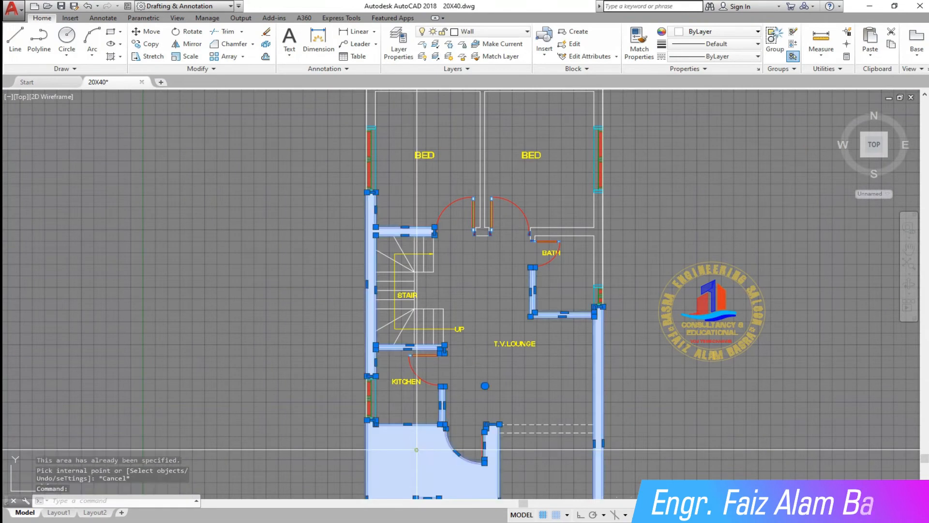
click(417, 448)
key(Escape)
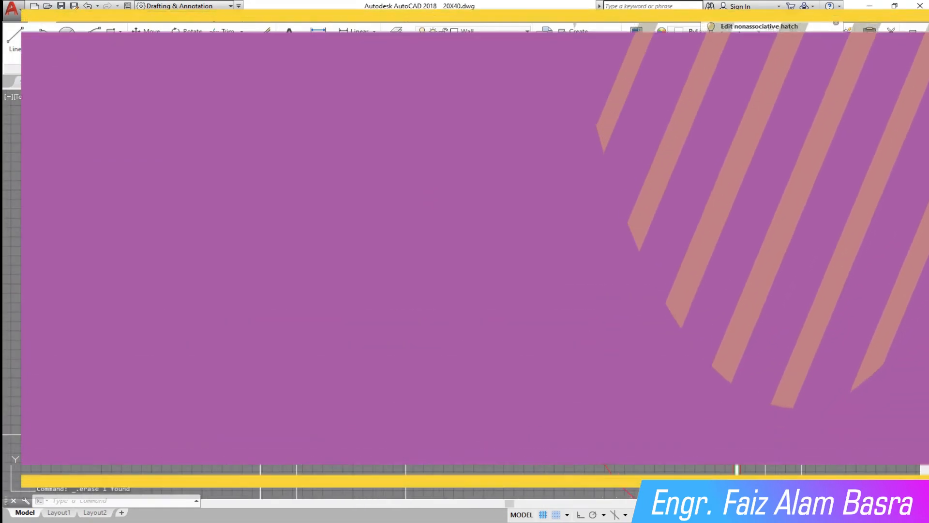
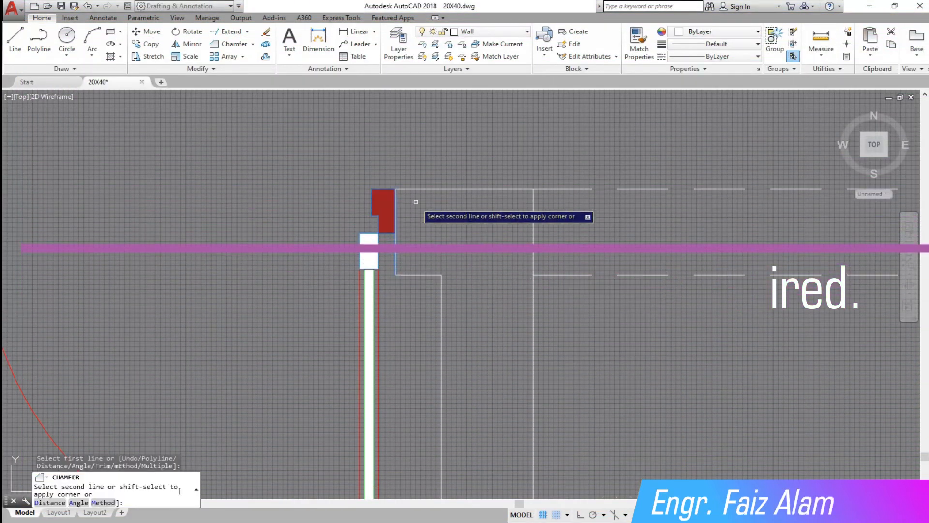
- Close the wall corner at the front bedroom's door frame beside the porch with Chamfer
click(413, 189)
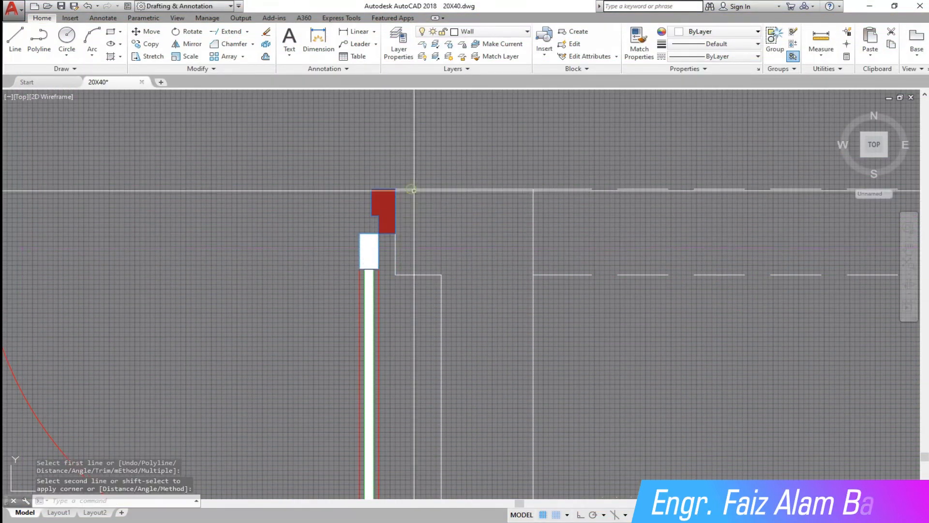
scroll(639, 222, down, 4)
scroll(373, 215, up, 2)
scroll(410, 219, down, 4)
scroll(430, 466, up, 3)
scroll(430, 466, up, 2)
scroll(266, 405, down, 5)
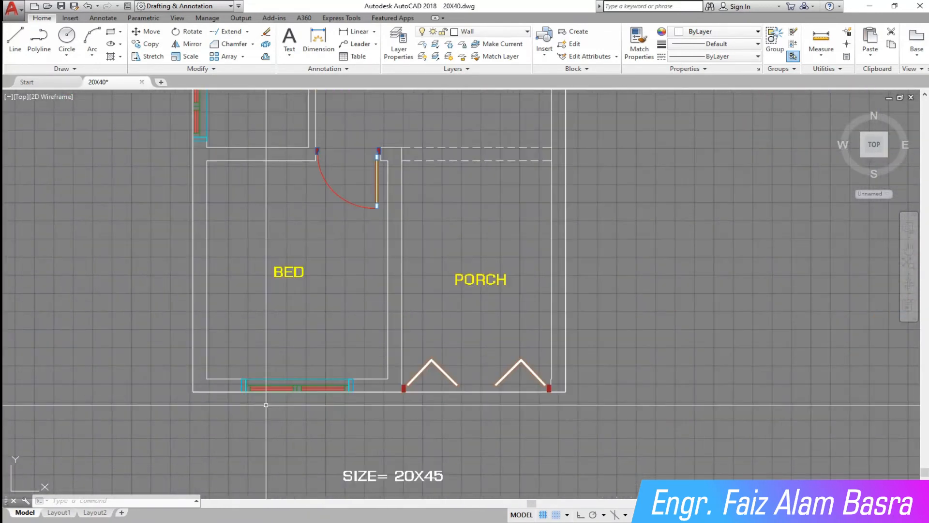
- Hatch all the walls of the floor plan with the ANSI31 pattern at scale 1
scroll(300, 411, down, 2)
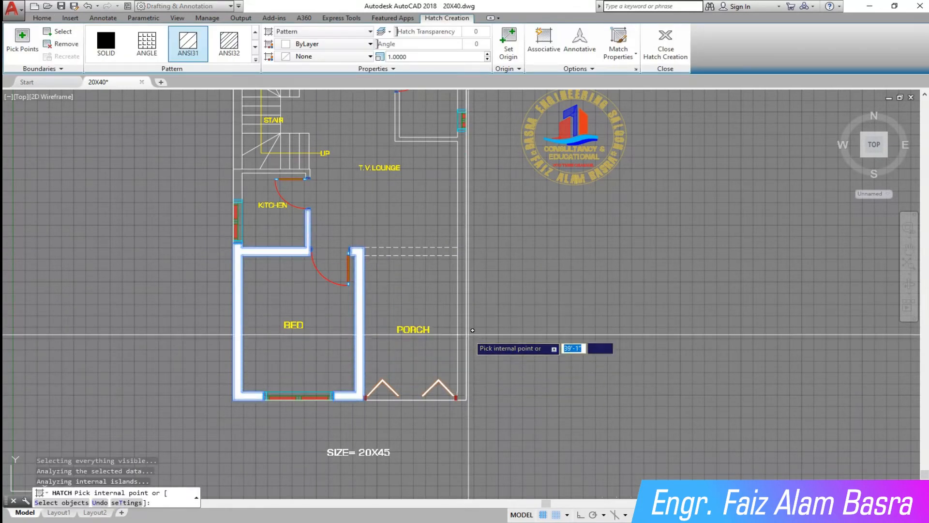
scroll(445, 353, down, 2)
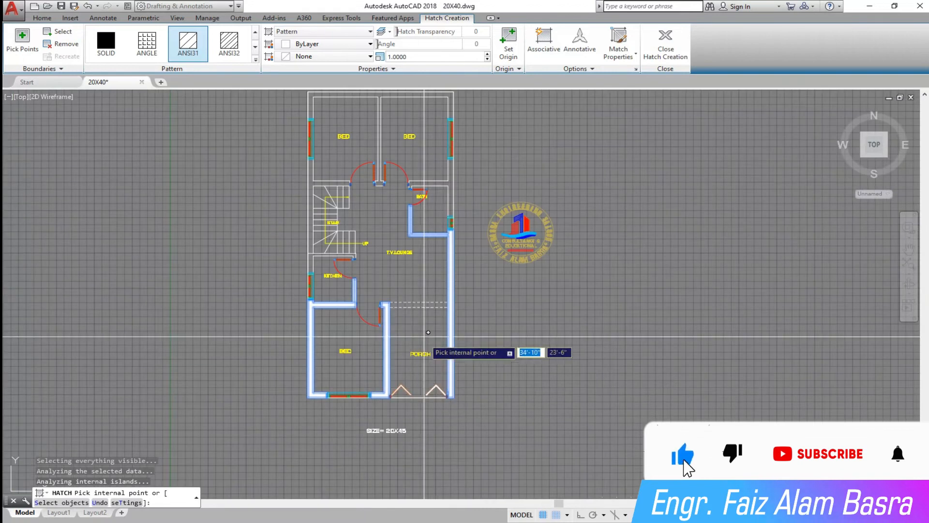
scroll(354, 199, up, 4)
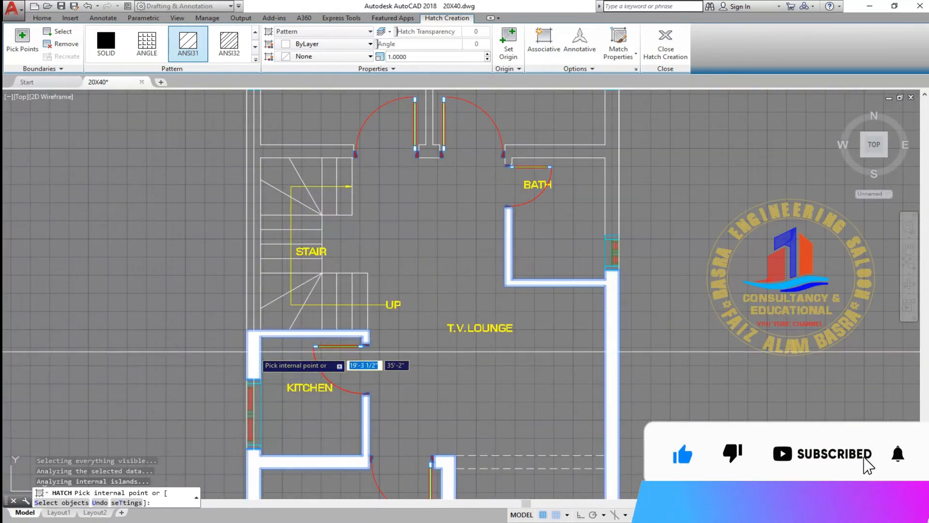
scroll(254, 351, down, 3)
scroll(251, 239, up, 1)
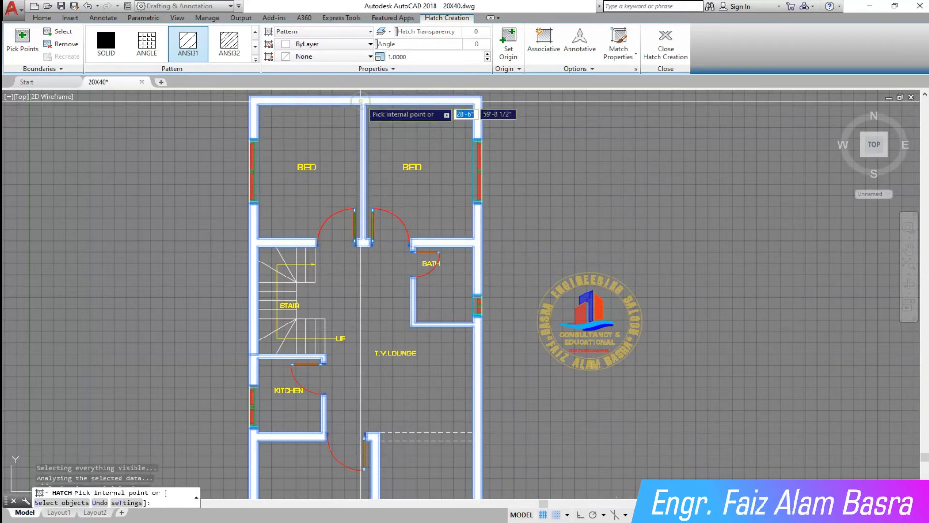
key(Return)
- Inspect the hatched walls across the plan and save the drawing
scroll(387, 271, down, 2)
scroll(376, 288, up, 2)
scroll(375, 288, up, 3)
scroll(367, 286, down, 6)
scroll(336, 192, up, 4)
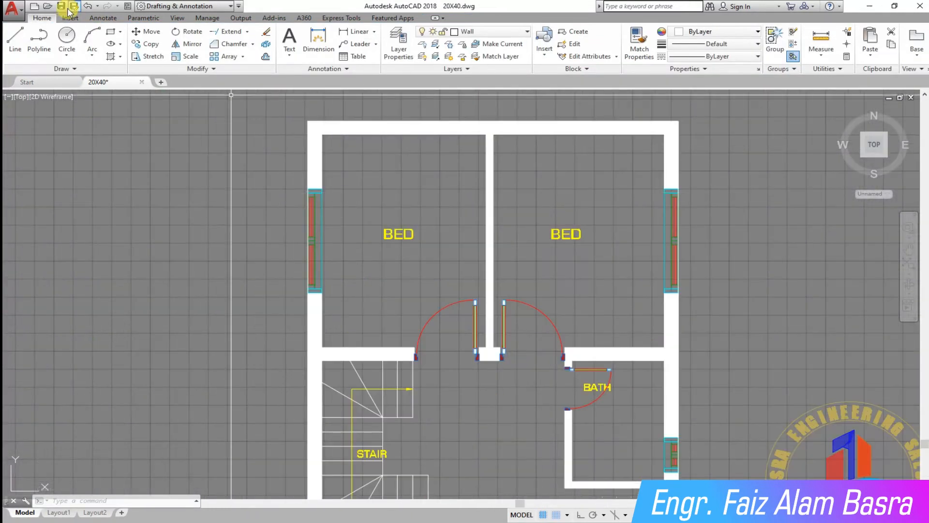
key(ctrl+s)
- Copy the double bed with its two side tables from the furnished reference plan to the empty area beside the floor plan
scroll(424, 188, down, 6)
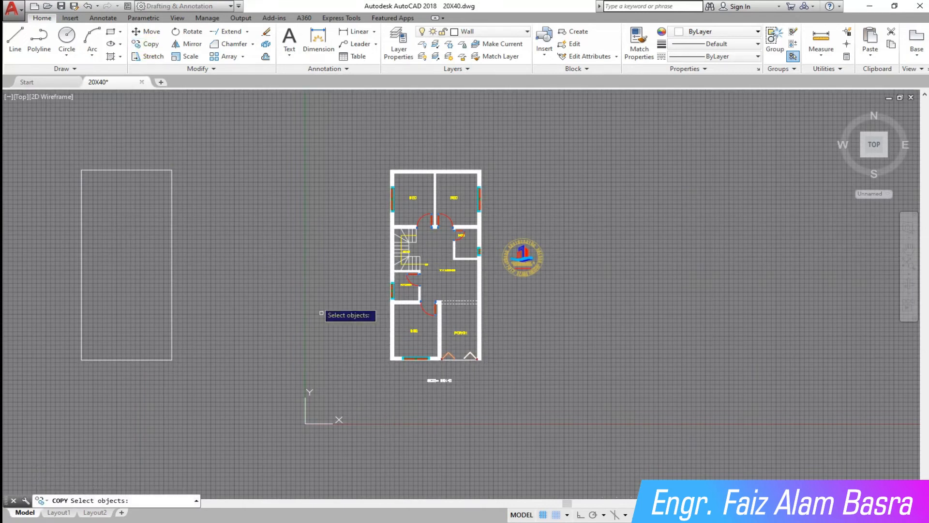
scroll(455, 362, up, 3)
scroll(460, 365, down, 4)
scroll(407, 172, up, 4)
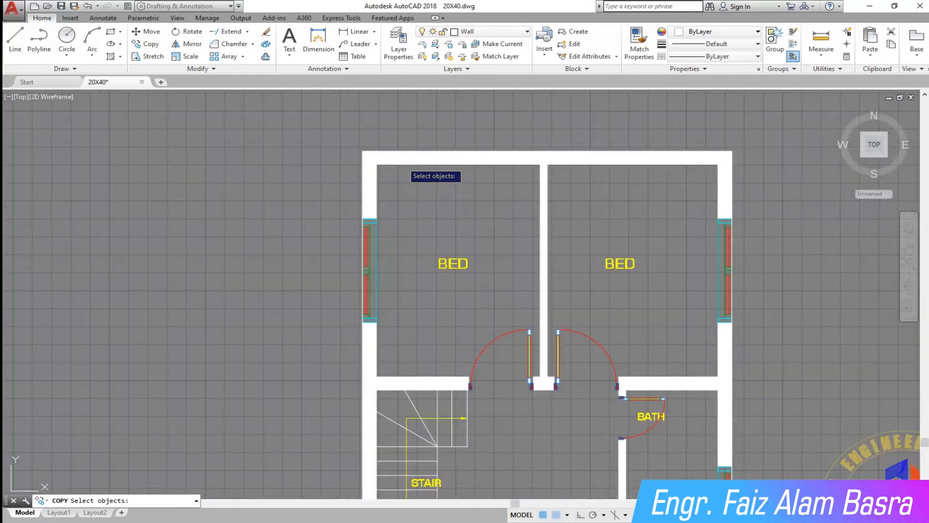
scroll(420, 182, up, 2)
scroll(420, 182, down, 2)
scroll(420, 182, down, 10)
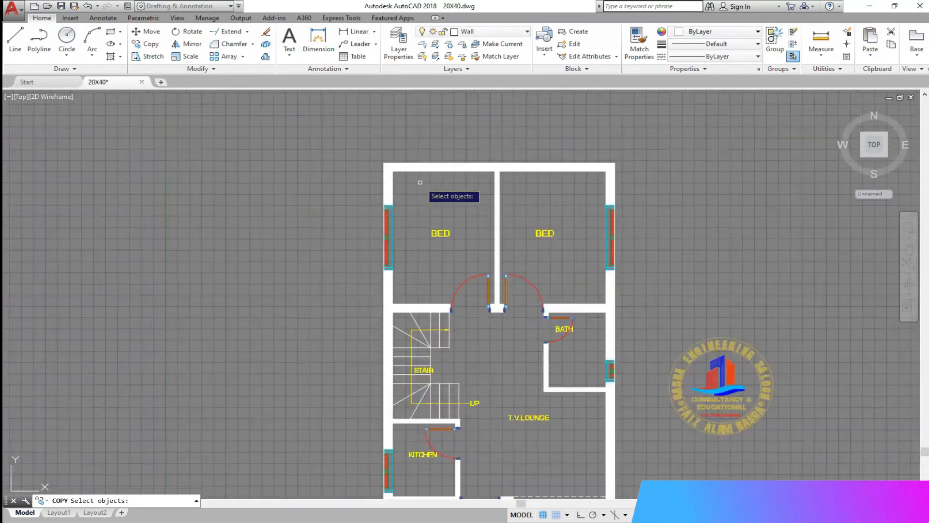
scroll(166, 178, up, 3)
scroll(166, 178, down, 3)
scroll(198, 172, up, 7)
click(293, 348)
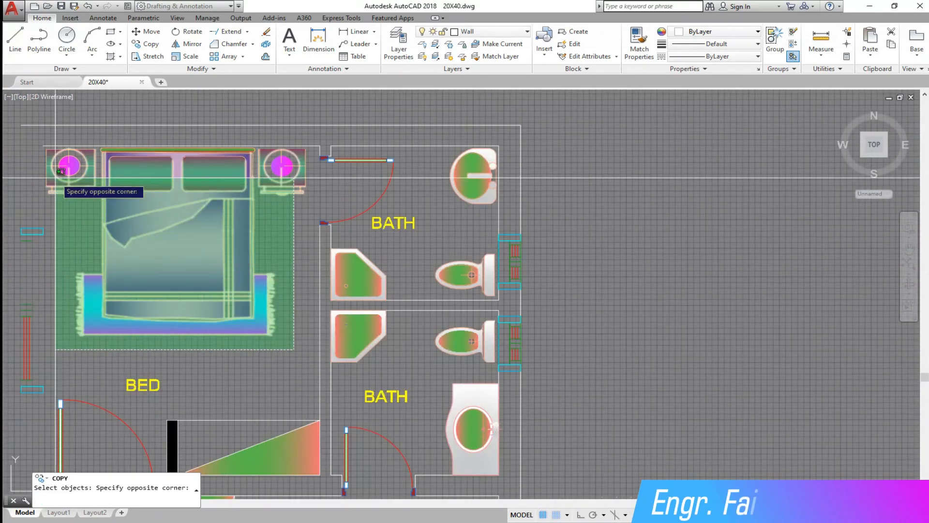
click(42, 145)
click(313, 194)
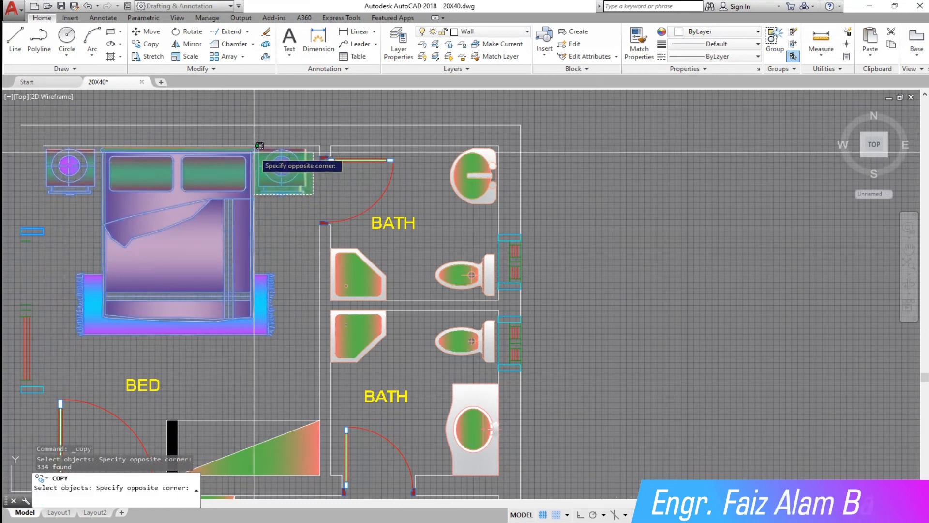
click(41, 149)
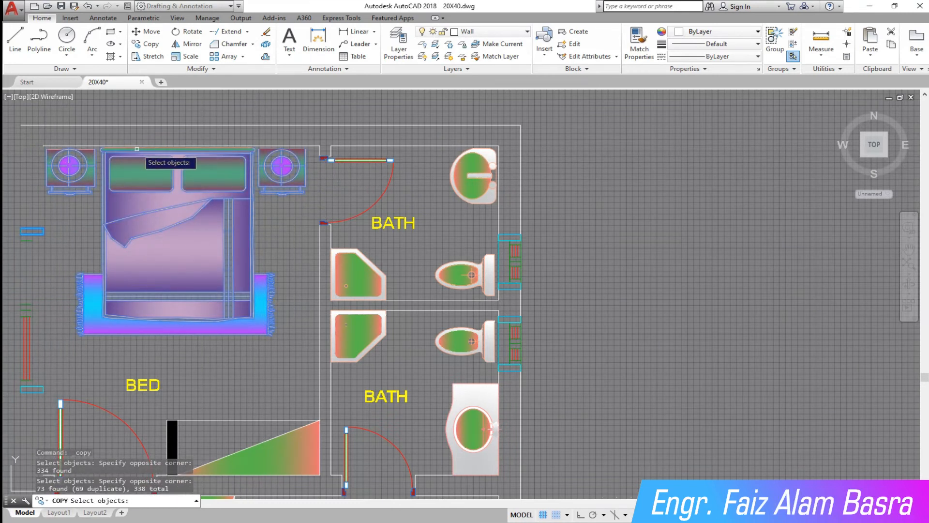
scroll(137, 149, up, 6)
scroll(145, 165, down, 8)
key(Return)
click(186, 283)
scroll(631, 329, down, 2)
scroll(544, 322, down, 4)
scroll(629, 368, down, 3)
click(679, 406)
- Delete the stray window pieces copied along with the bed set
key(Escape)
scroll(678, 407, up, 8)
key(Delete)
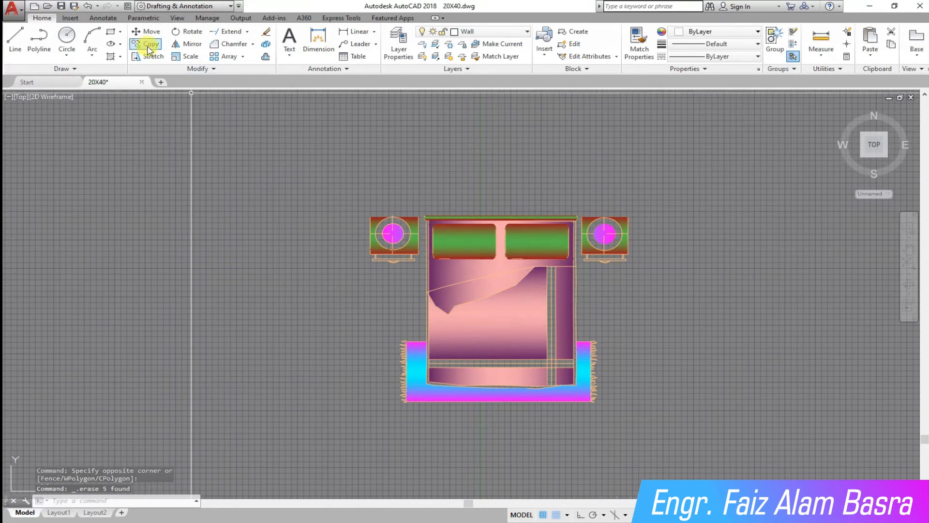
- Copy the bed set with its side tables to the empty space directly below the first one
click(147, 49)
click(676, 442)
click(313, 178)
right_click(314, 177)
click(325, 163)
scroll(317, 166, down, 6)
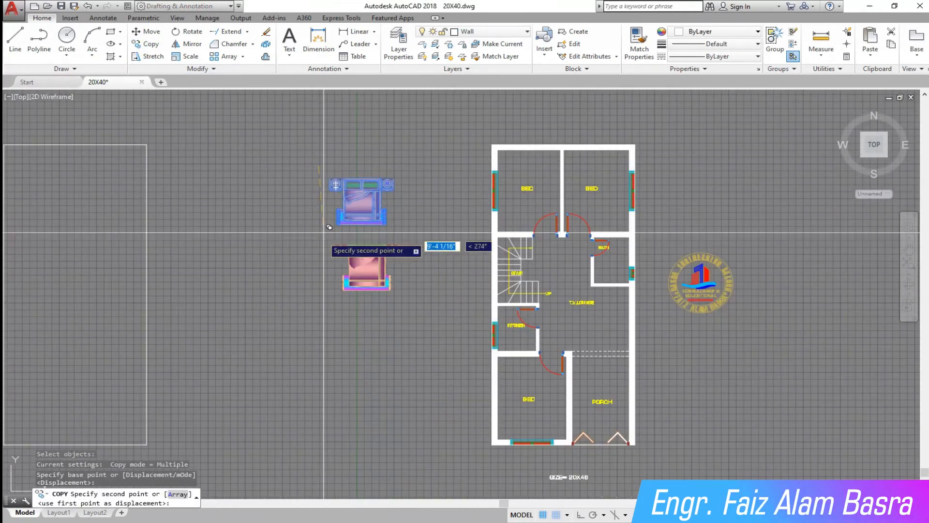
click(324, 258)
- Rotate the lower bed set by 90° with Ortho on
scroll(358, 314, up, 3)
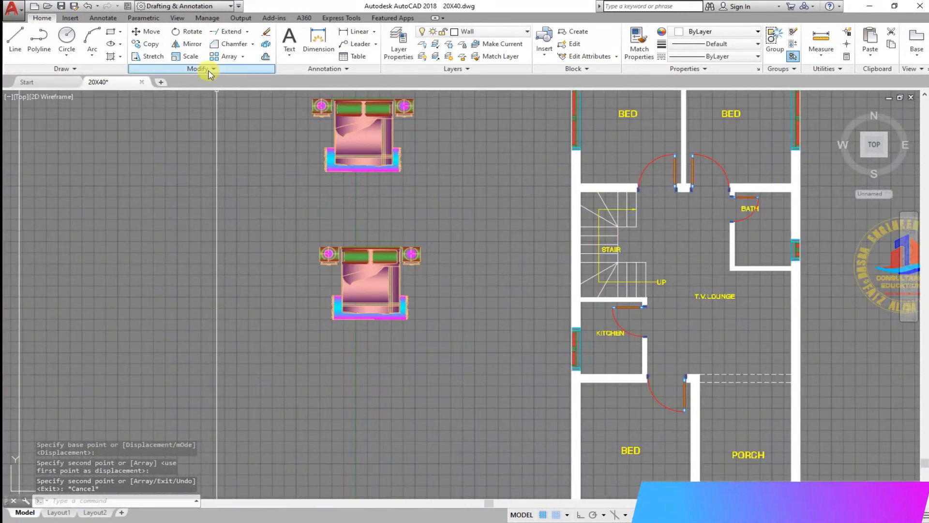
click(193, 32)
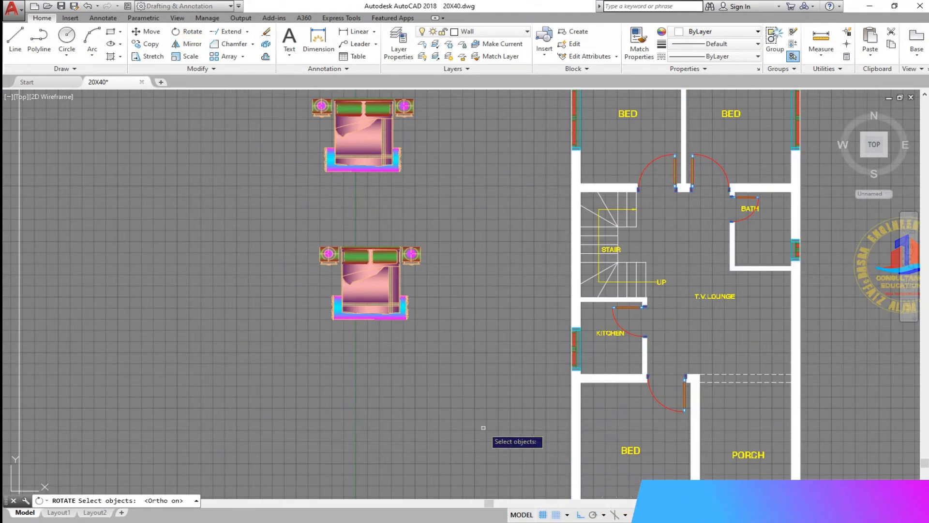
click(549, 393)
click(277, 201)
key(Return)
scroll(371, 318, up, 7)
click(371, 322)
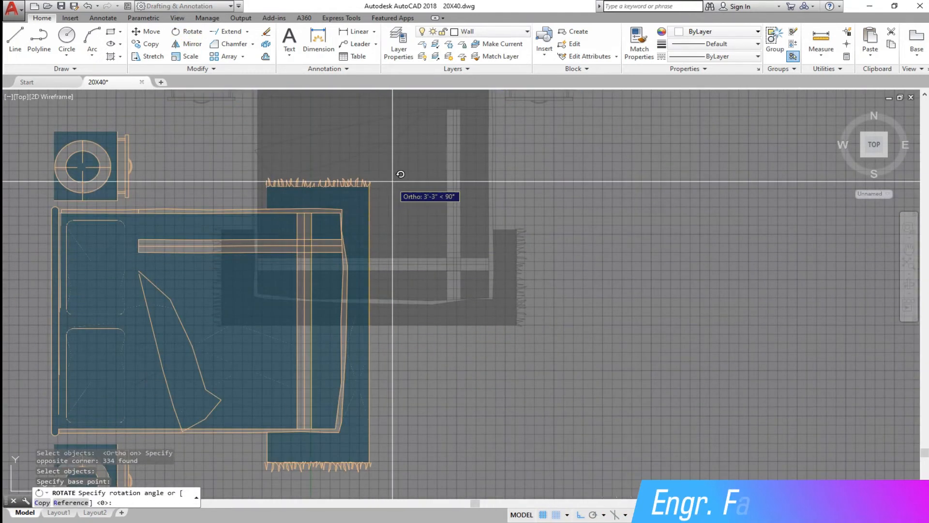
click(399, 203)
- Copy the rotated bed set into the front bedroom beside the porch, with its headboard against the outer side wall
scroll(398, 209, down, 5)
click(150, 44)
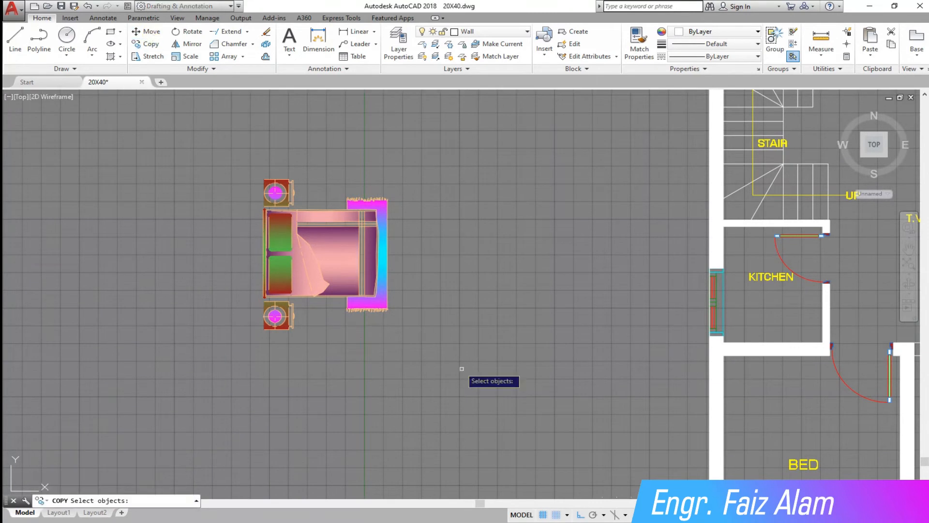
click(445, 321)
click(259, 183)
key(Return)
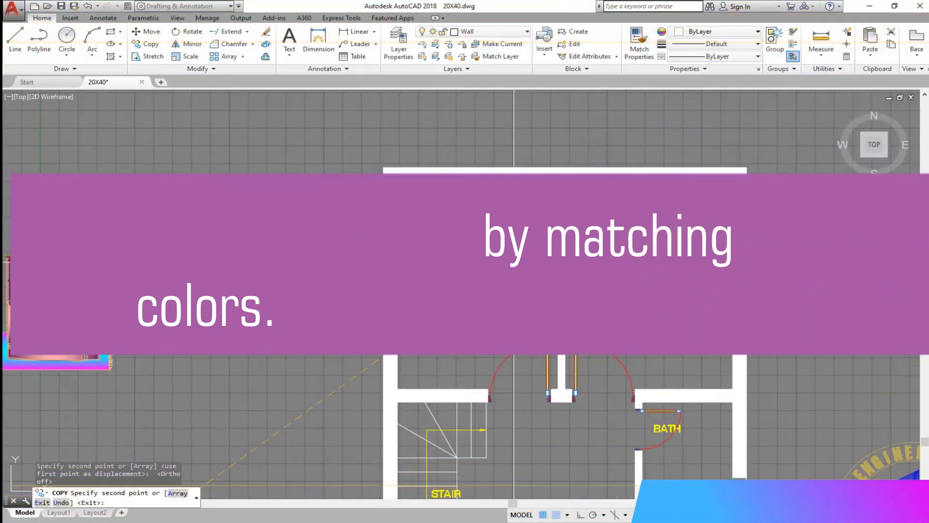
scroll(514, 263, down, 5)
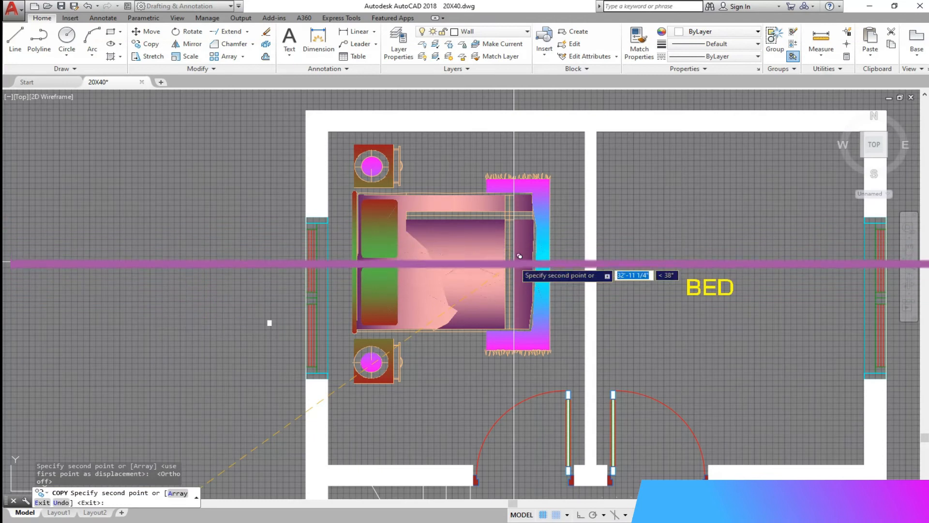
key(Escape)
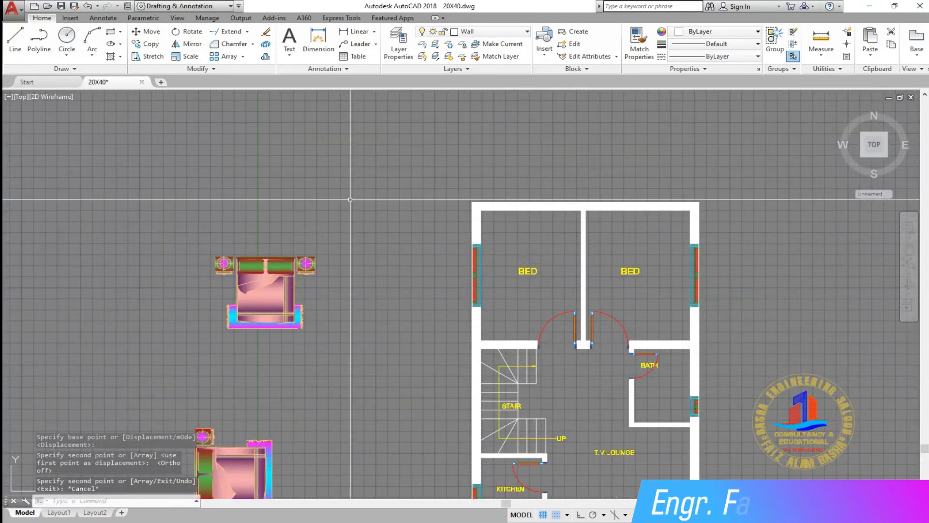
- Try to copy the upright bed set into the rear bedrooms from a base point at its foot end, and undo the copies
click(150, 44)
drag(332, 356, 248, 249)
key(Return)
scroll(269, 335, up, 6)
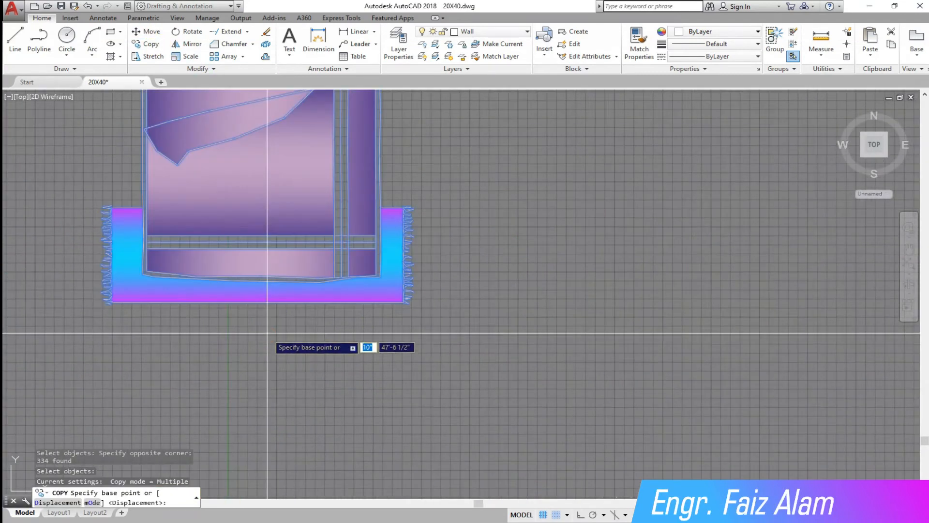
click(260, 297)
scroll(208, 319, down, 6)
scroll(587, 305, up, 4)
middle_drag(582, 312, 497, 340)
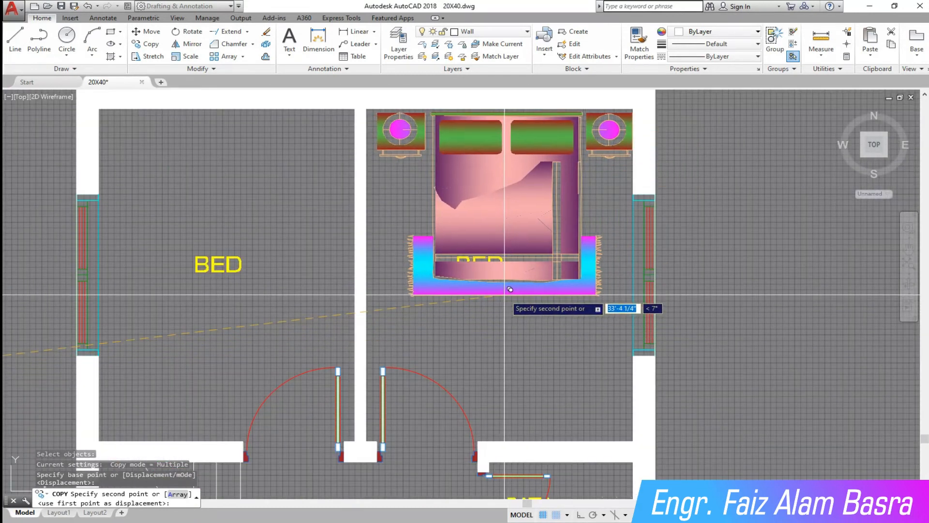
click(508, 288)
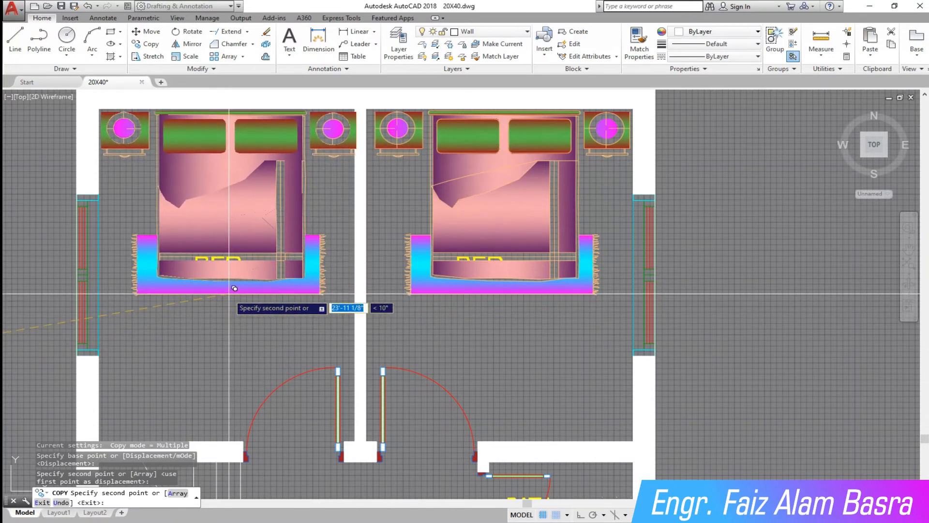
scroll(233, 286, down, 4)
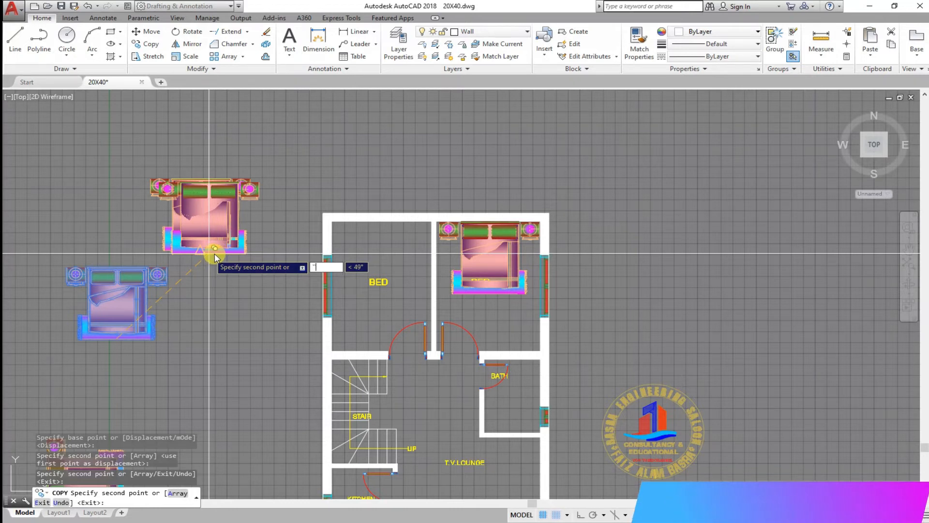
click(202, 250)
click(269, 290)
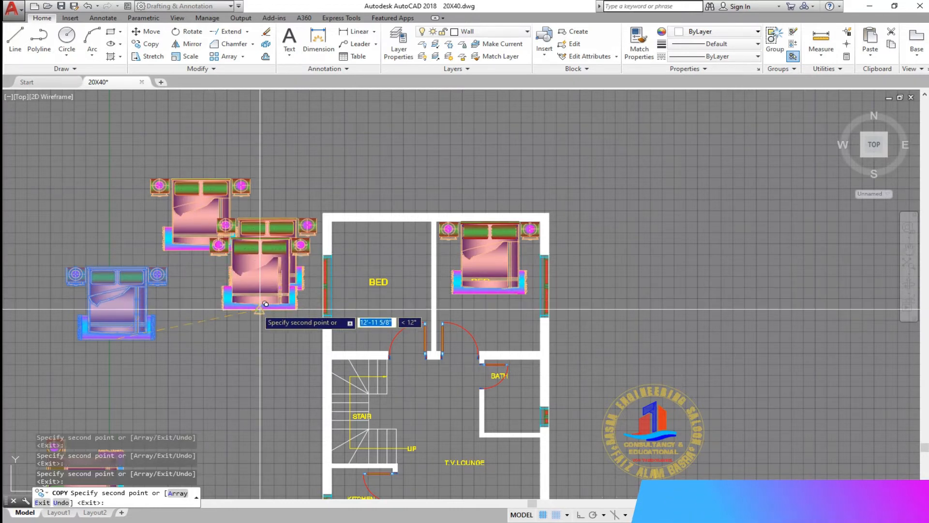
key(Escape)
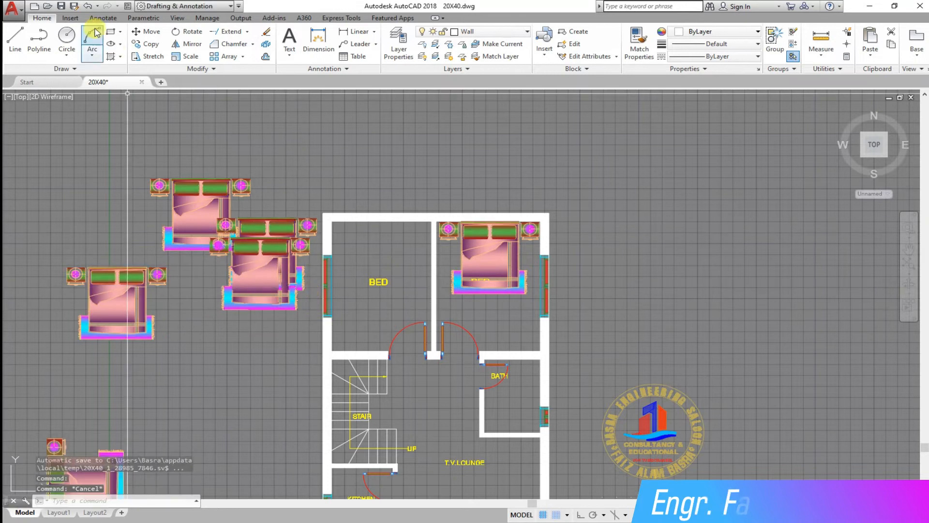
click(85, 7)
- Copy the upright bed set from a base point between its pillows into both rear bedrooms, with the headboards against the rear wall
click(148, 44)
click(337, 349)
click(183, 201)
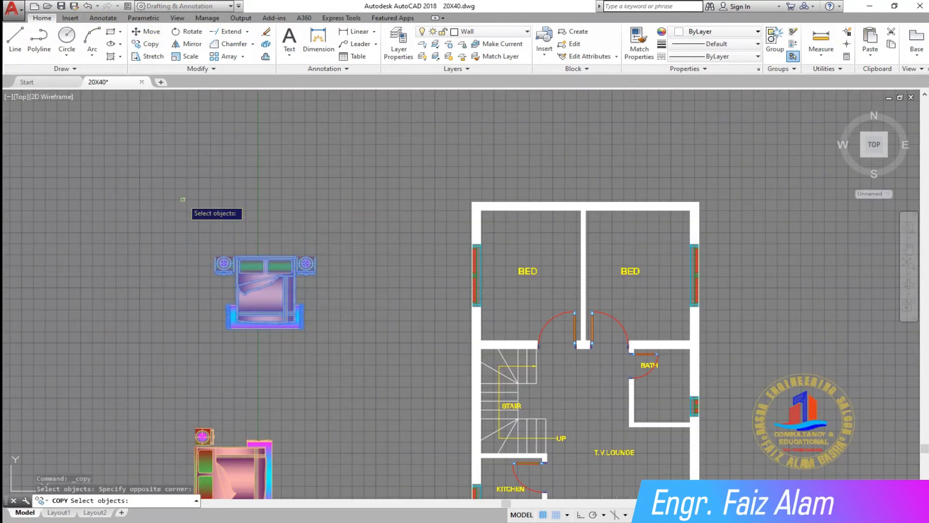
key(Return)
click(264, 266)
scroll(552, 260, up, 6)
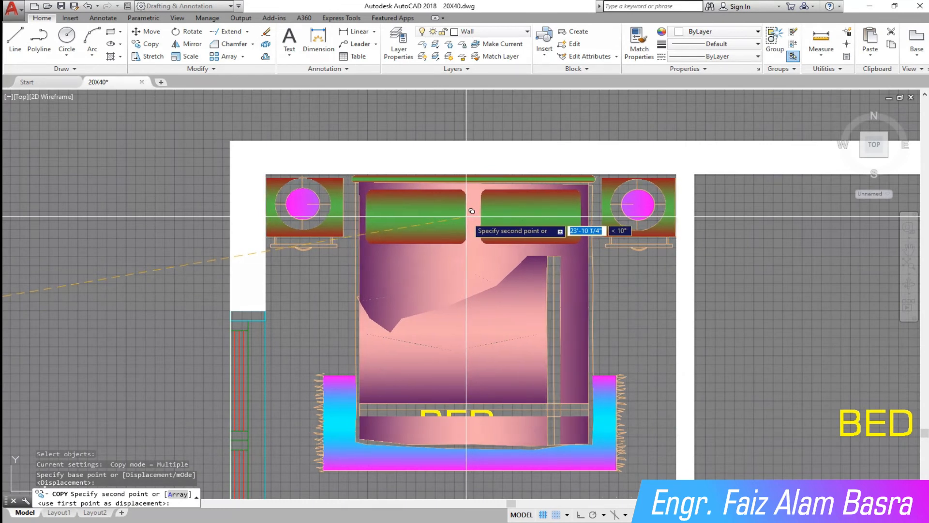
scroll(615, 225, down, 3)
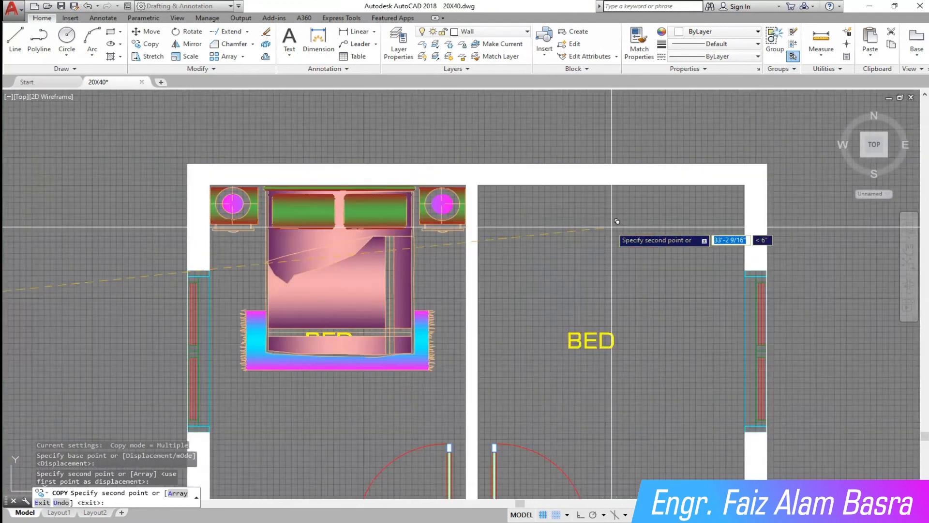
scroll(617, 204, up, 3)
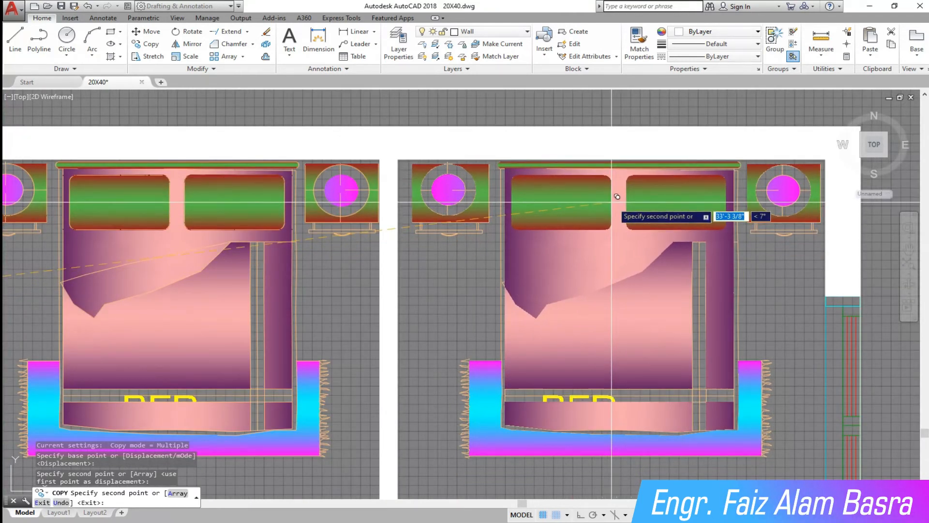
click(611, 202)
key(Escape)
- Delete the two leftover bed sets in the empty area outside the floor plan
scroll(556, 190, down, 4)
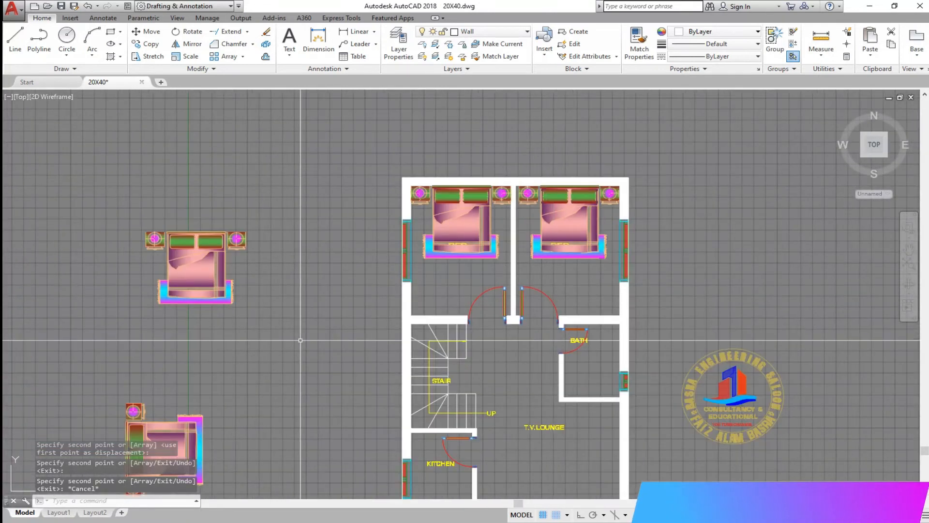
scroll(344, 229, down, 3)
scroll(344, 228, up, 3)
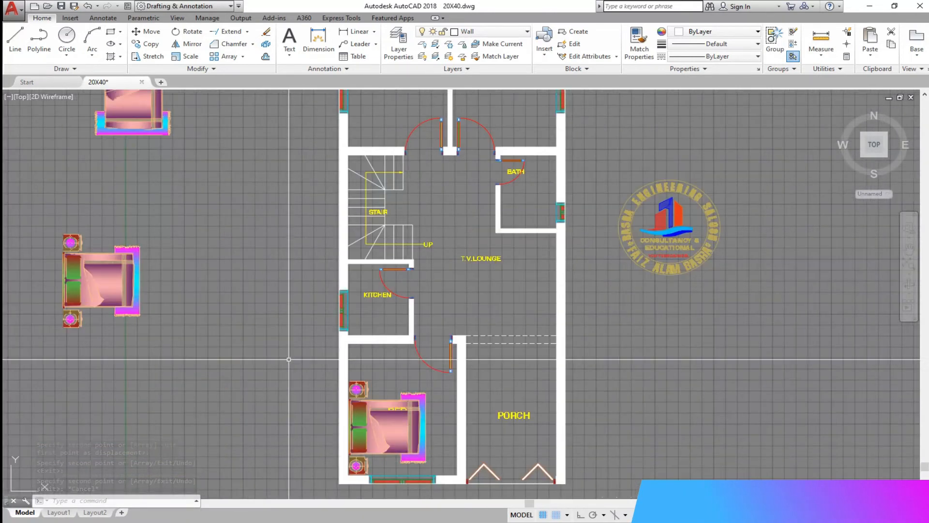
scroll(278, 377, down, 1)
click(278, 377)
click(135, 152)
key(Delete)
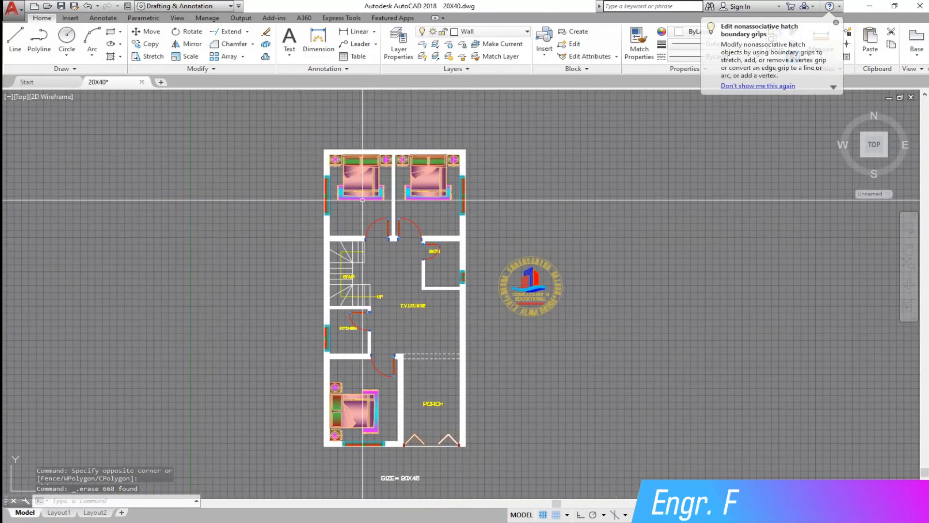
- Examine the placed bed sets and the free space around the bedroom doors and staircase
scroll(359, 196, up, 6)
scroll(359, 196, down, 2)
scroll(312, 257, up, 3)
scroll(312, 257, down, 3)
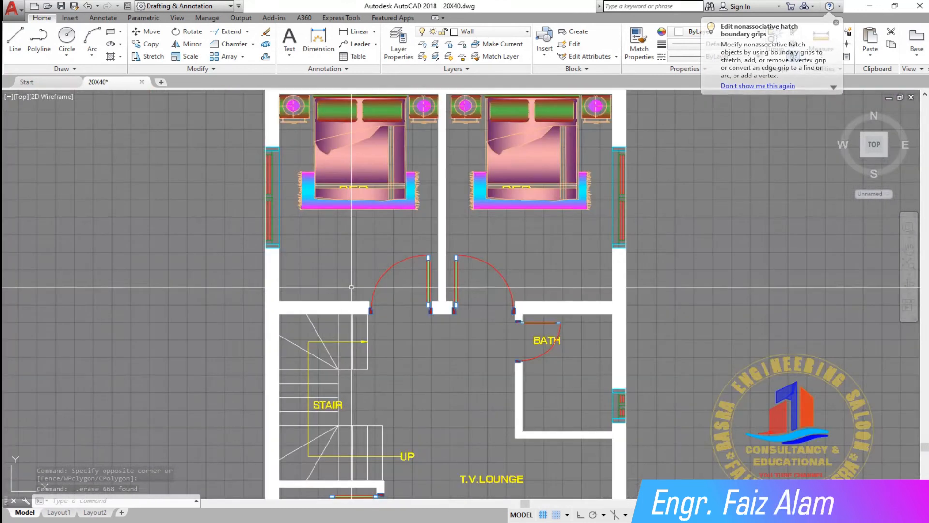
scroll(353, 289, up, 2)
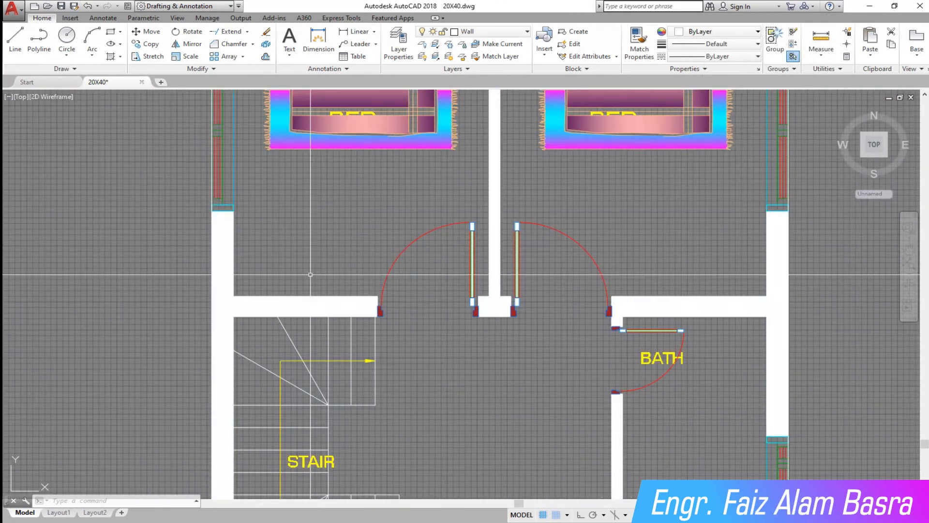
scroll(400, 351, down, 8)
scroll(400, 351, up, 4)
scroll(396, 279, down, 2)
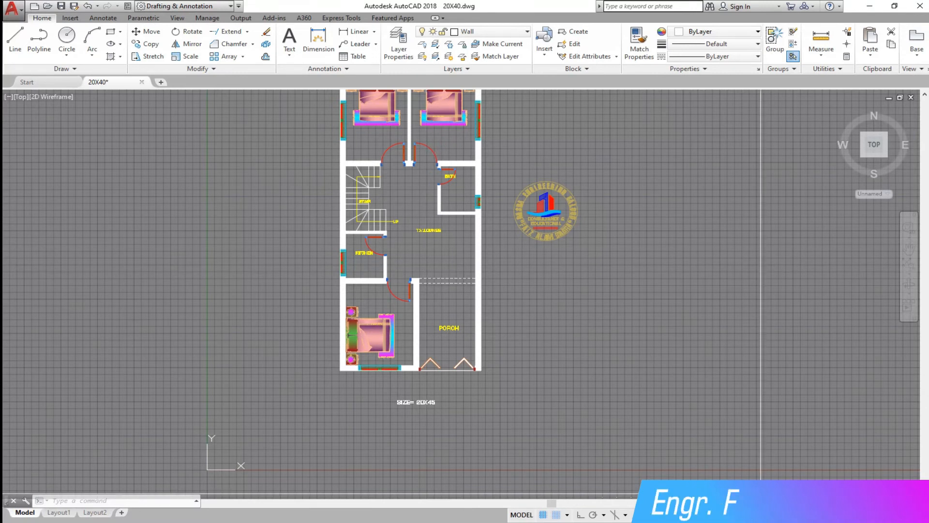
mouse_move(586, 498)
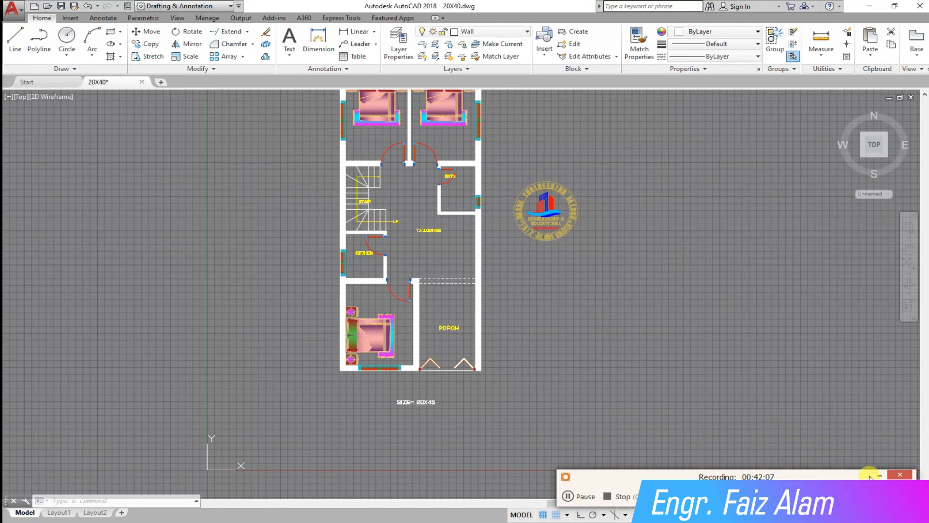
- Offset the bedroom-side face of the wall above the staircase by 24 inches into the left rear bedroom
scroll(382, 135, up, 10)
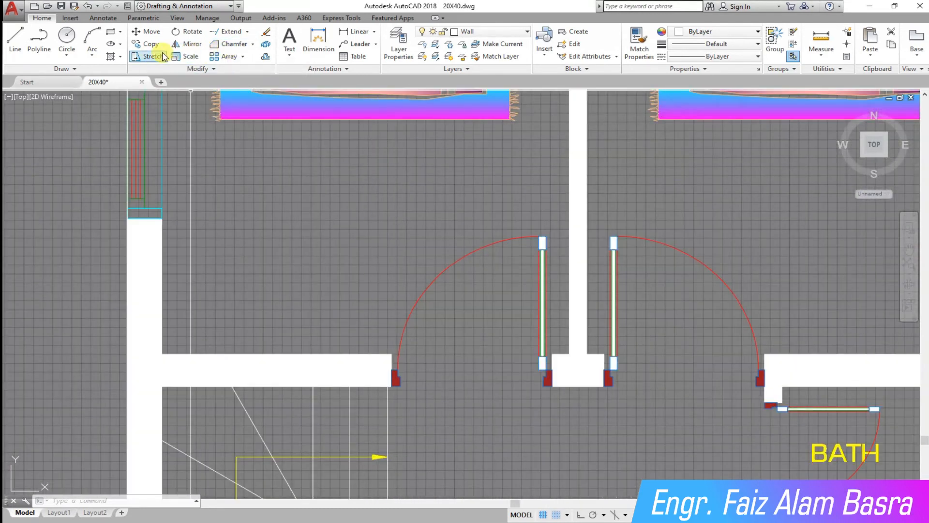
click(265, 58)
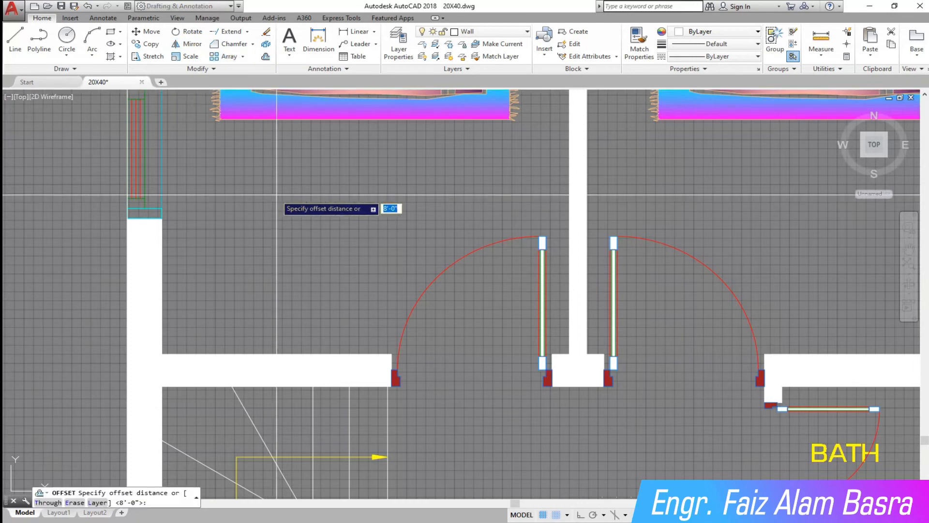
scroll(257, 373, up, 2)
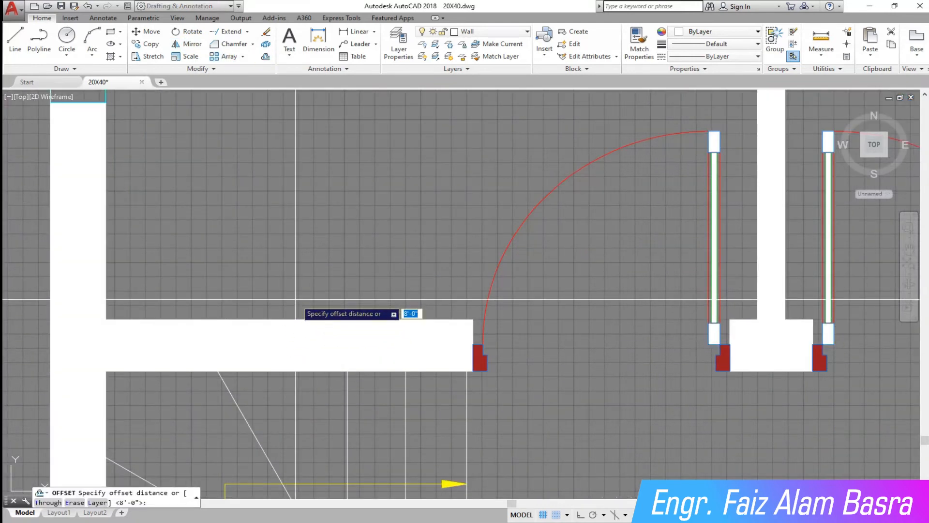
text(24)
key(Return)
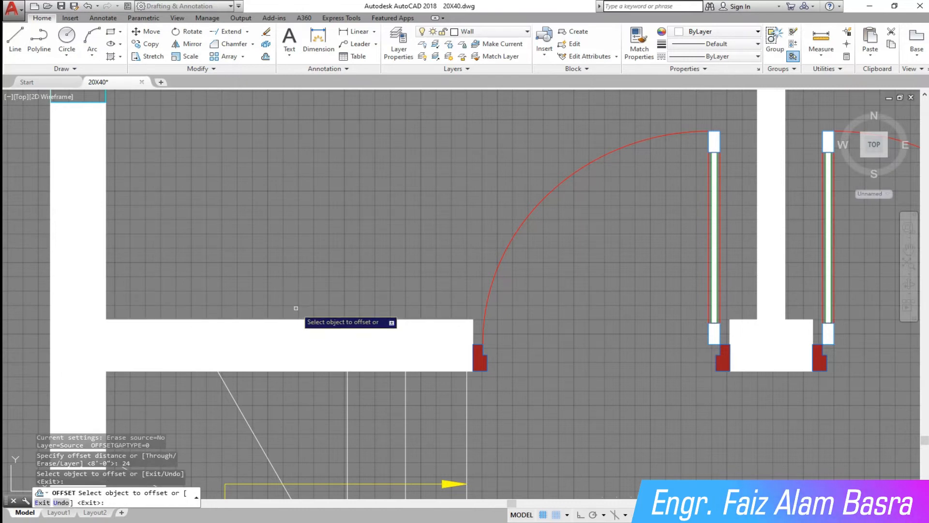
click(298, 318)
click(311, 273)
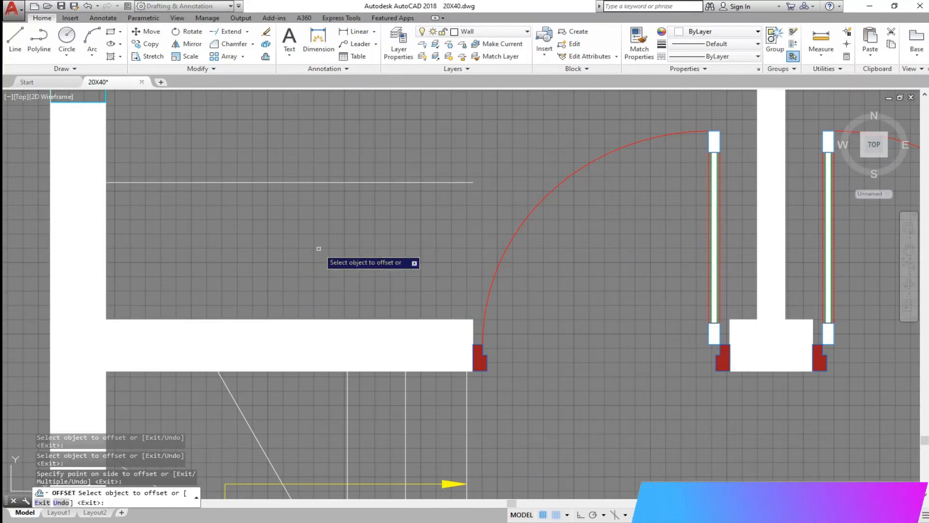
key(Return)
- Draw a vertical line beside the left bedroom door joining the wall's end to the offset line's end
click(15, 39)
click(473, 319)
click(472, 183)
right_click(473, 181)
click(495, 189)
scroll(97, 123, down, 2)
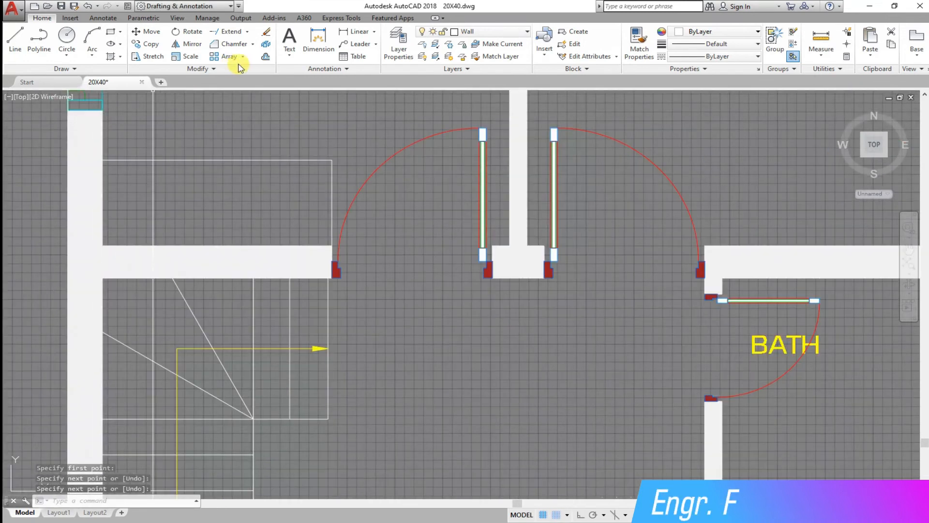
- Measure the offset line's length with a linear dimension and delete the dimension
click(328, 49)
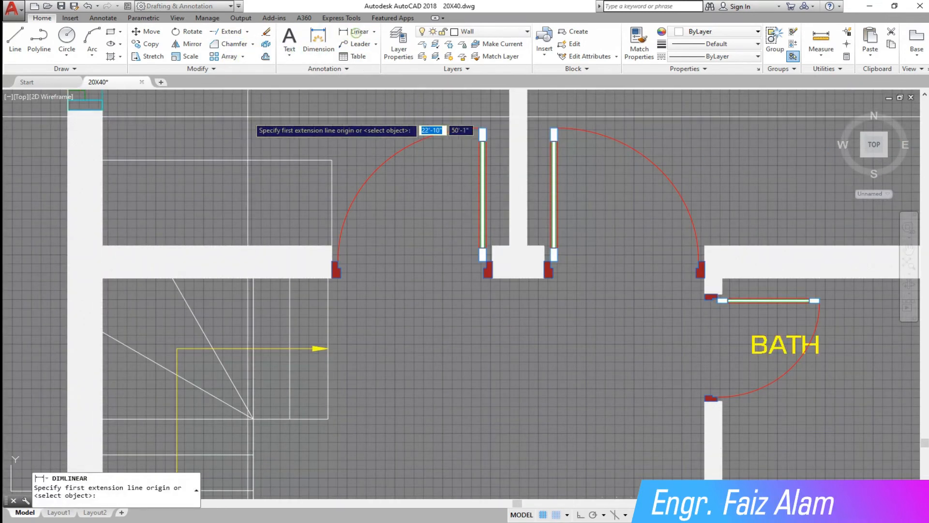
key(Return)
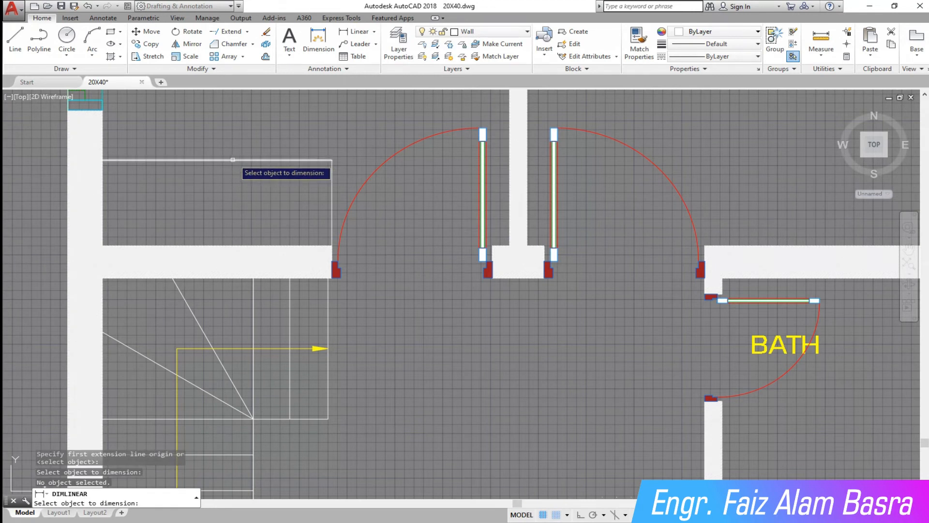
click(233, 160)
click(247, 135)
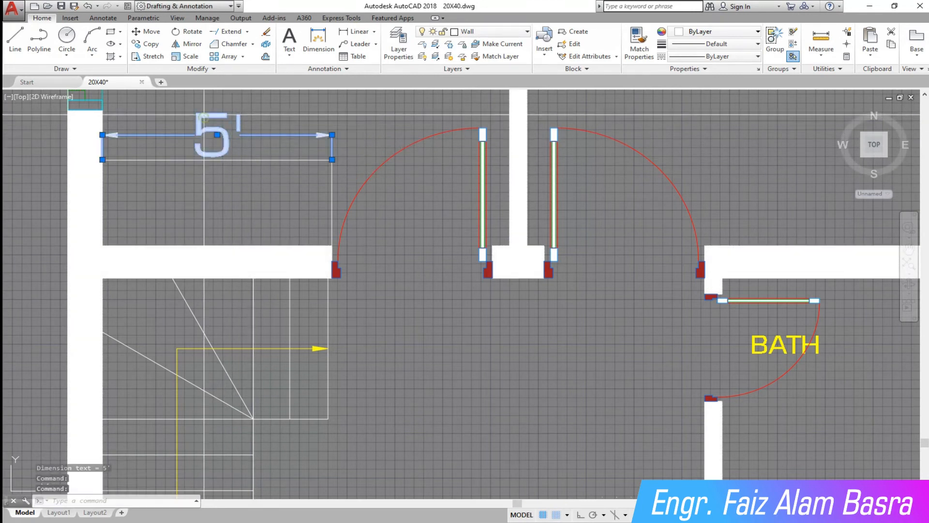
click(267, 33)
- Offset the vertical end line 4.5 inches inward, and offset the resulting line another 4.5 inches
click(265, 57)
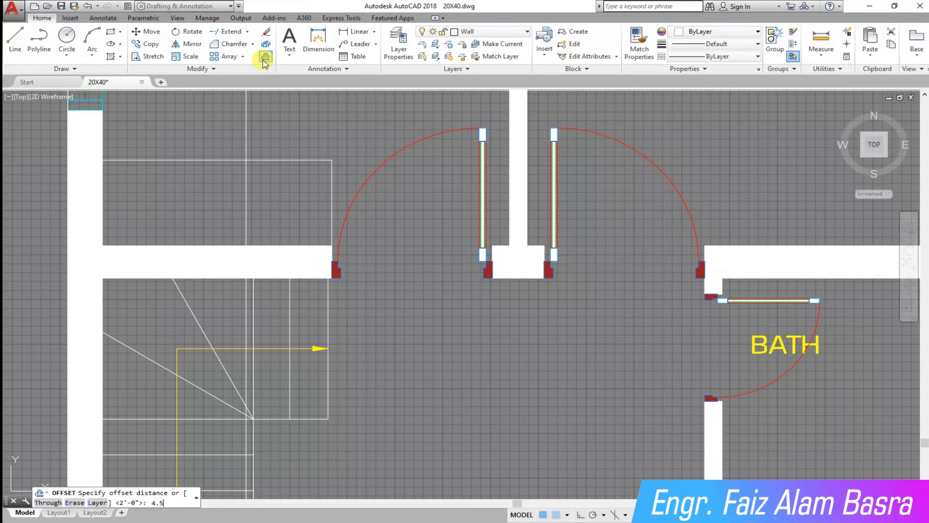
text(4.5)
key(Return)
click(333, 177)
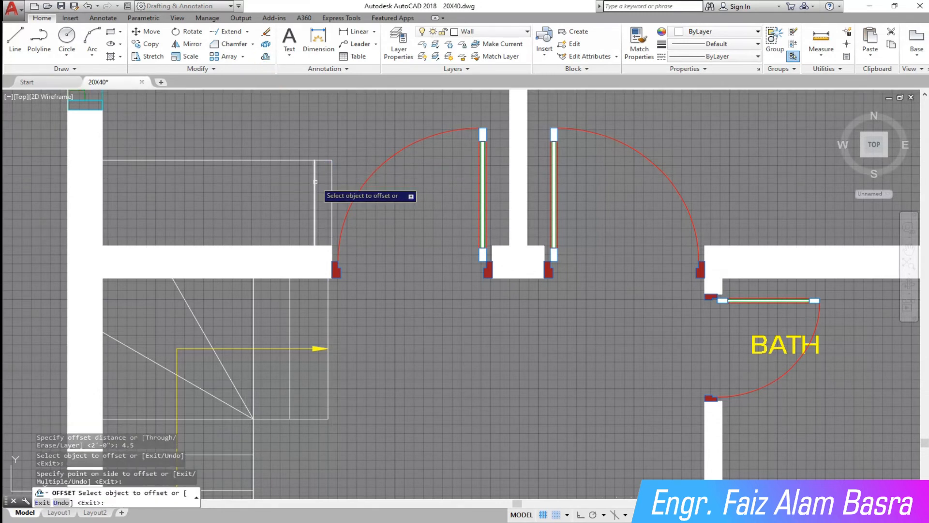
click(316, 182)
click(284, 187)
right_click(300, 187)
click(311, 193)
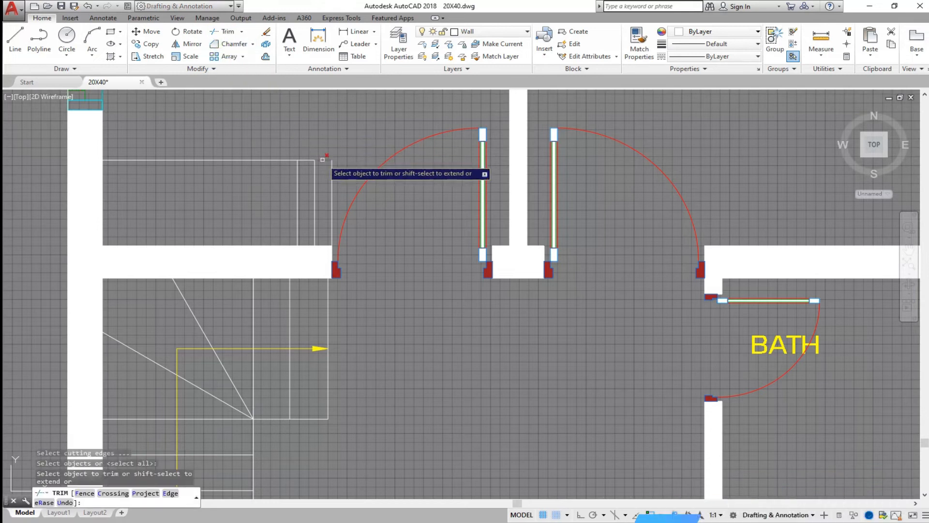
- Trim the horizontal line beyond the middle vertical line and delete the outermost vertical line
click(322, 159)
right_click(341, 165)
click(349, 172)
click(346, 180)
click(324, 170)
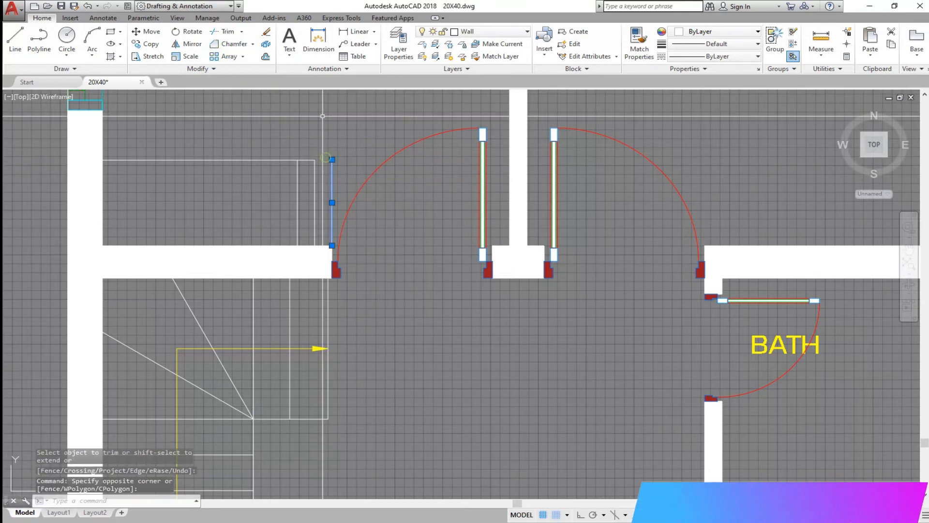
click(265, 32)
- Measure the clear width from the side wall to the inner vertical line with a linear dimension and delete it
click(357, 31)
click(297, 160)
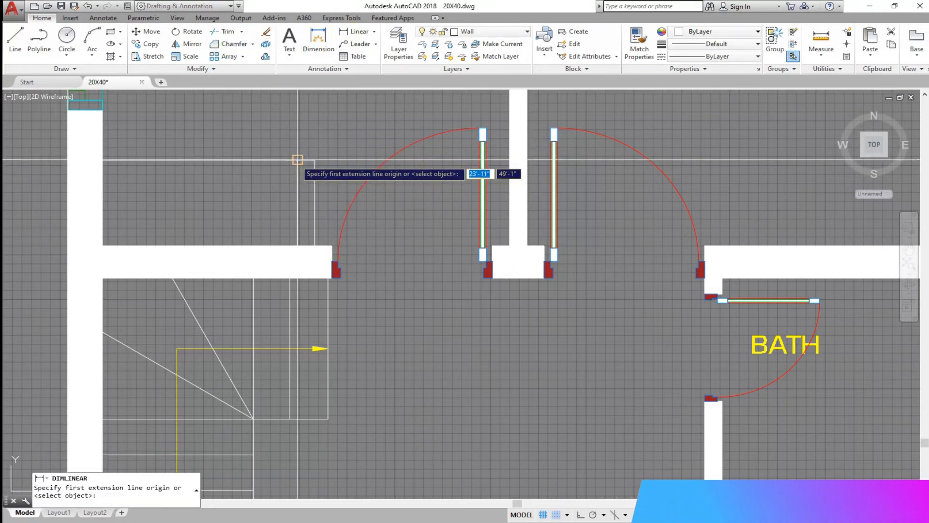
click(103, 160)
click(166, 136)
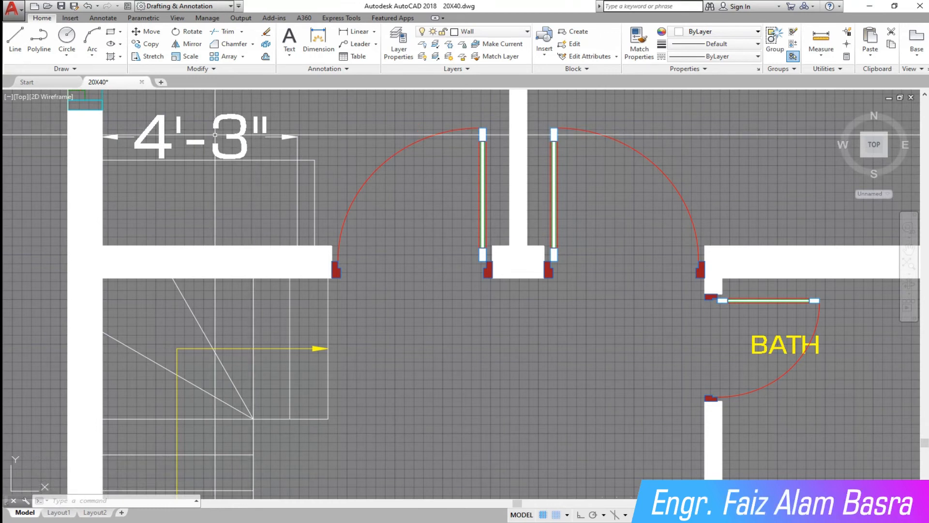
scroll(215, 135, down, 3)
scroll(271, 179, up, 3)
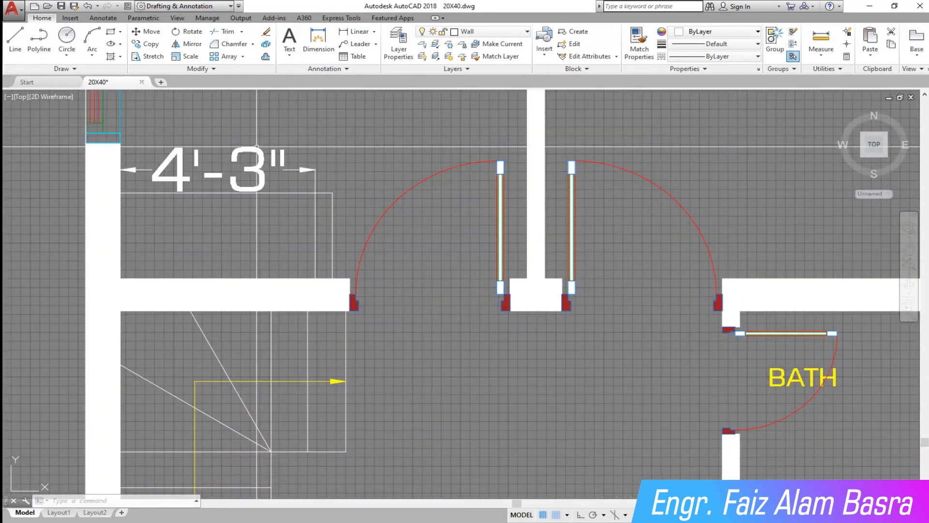
click(270, 180)
key(Delete)
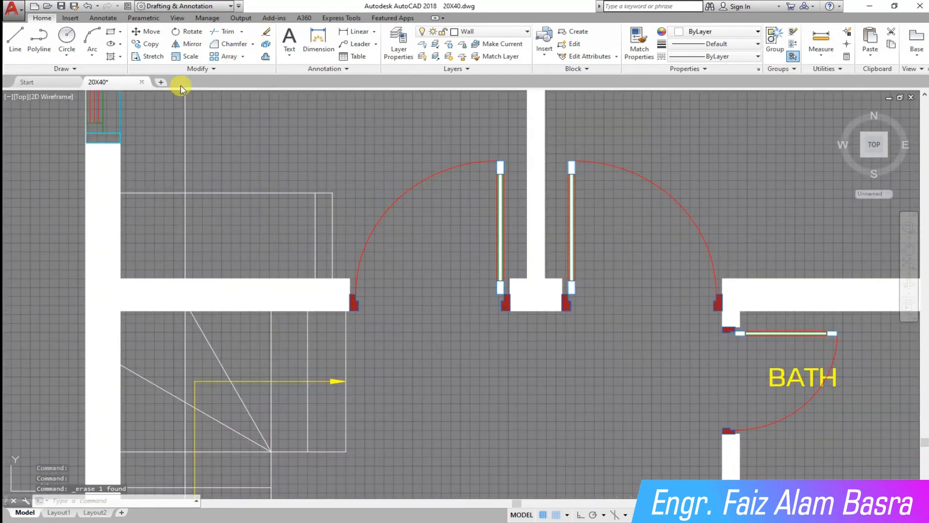
- Hatch the narrow strip between the two vertical lines and set its pattern to SOLID
click(324, 226)
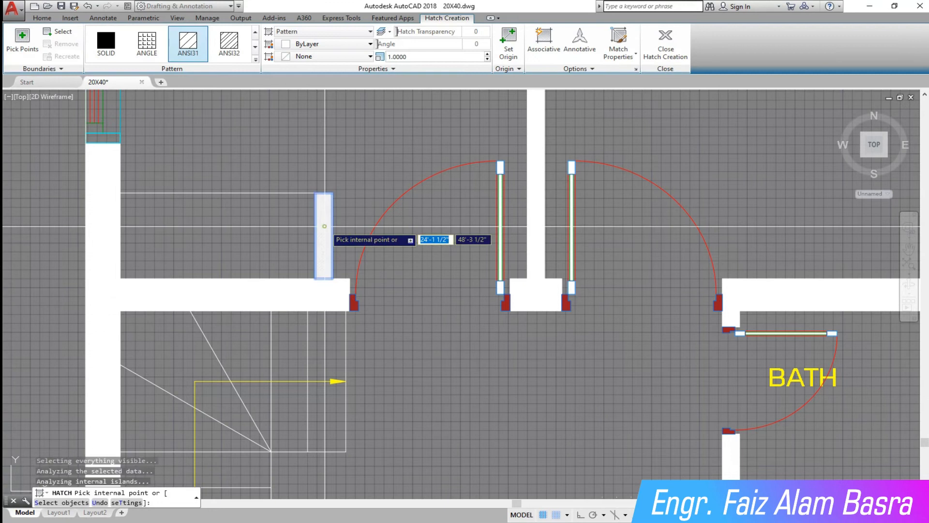
key(Escape)
scroll(314, 220, up, 2)
click(329, 210)
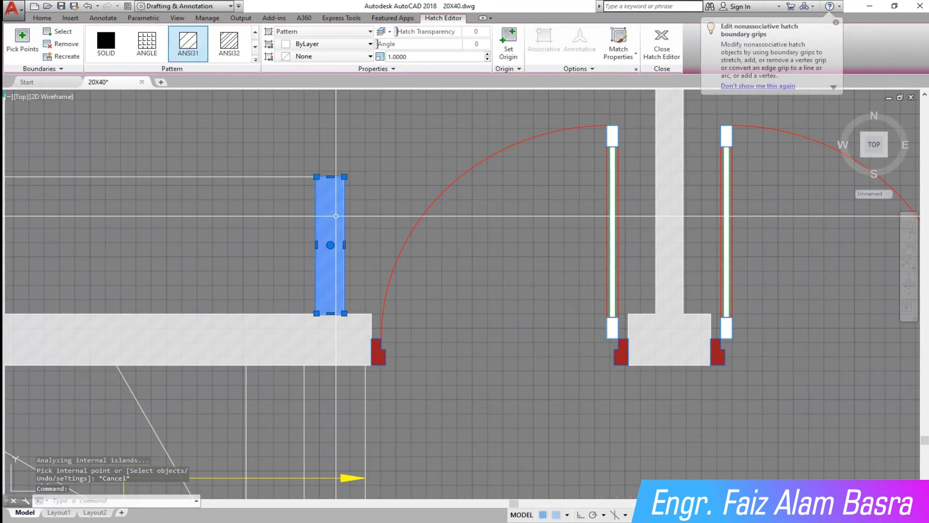
click(106, 42)
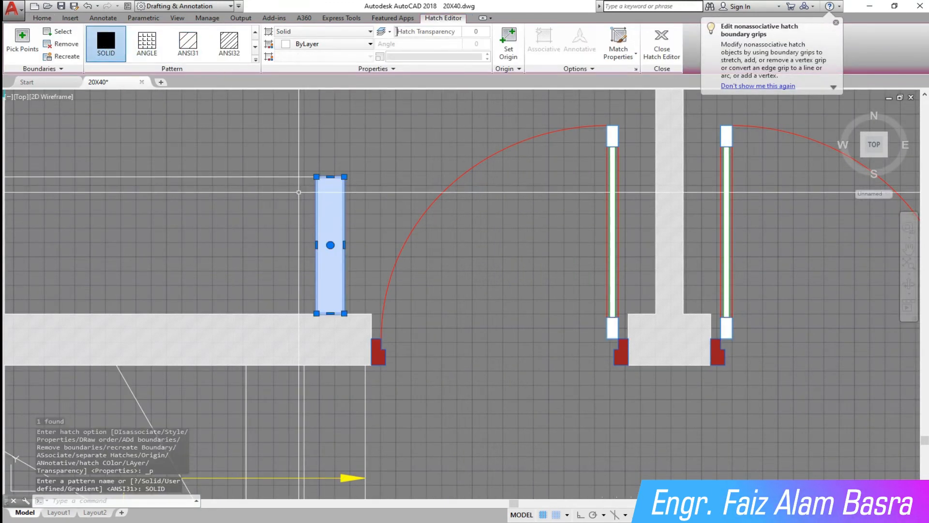
key(Escape)
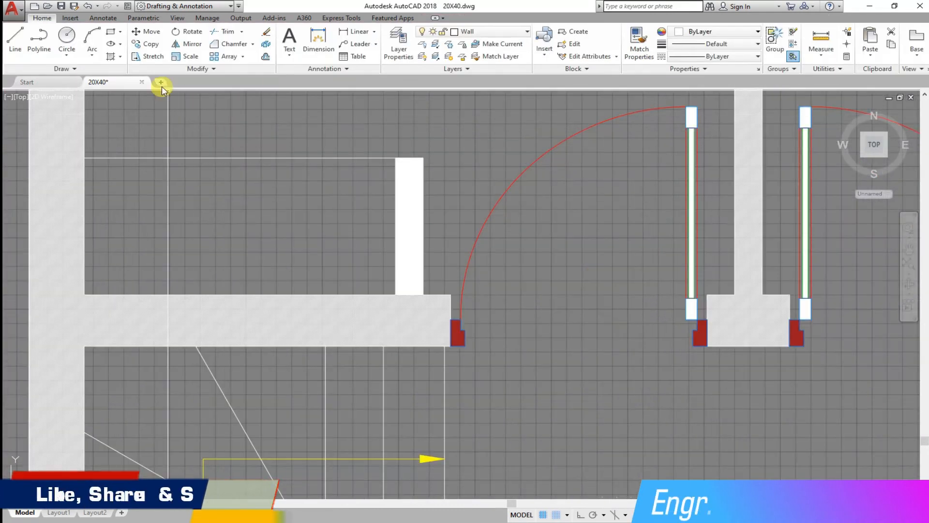
- Draw a diagonal line from the recess's lower wall corner to the upper inner corner of the filled strip
click(15, 41)
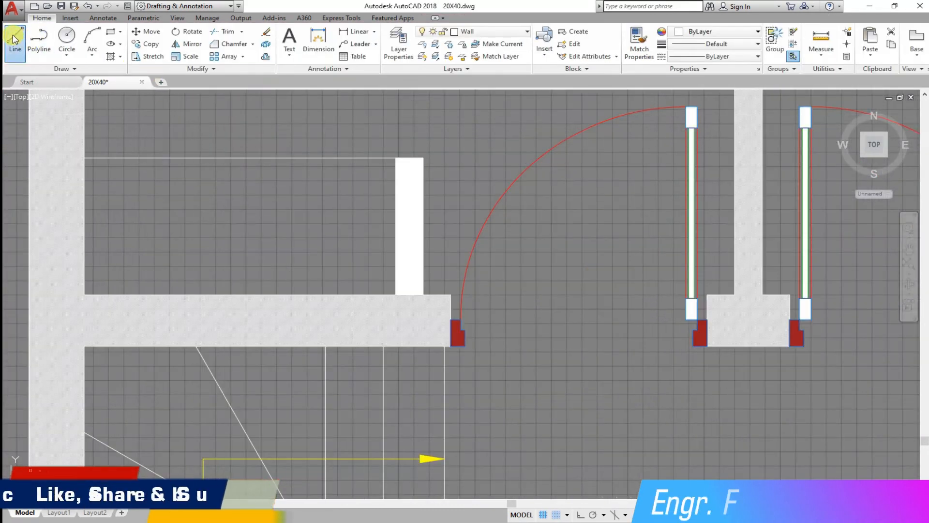
click(85, 294)
click(396, 157)
key(Return)
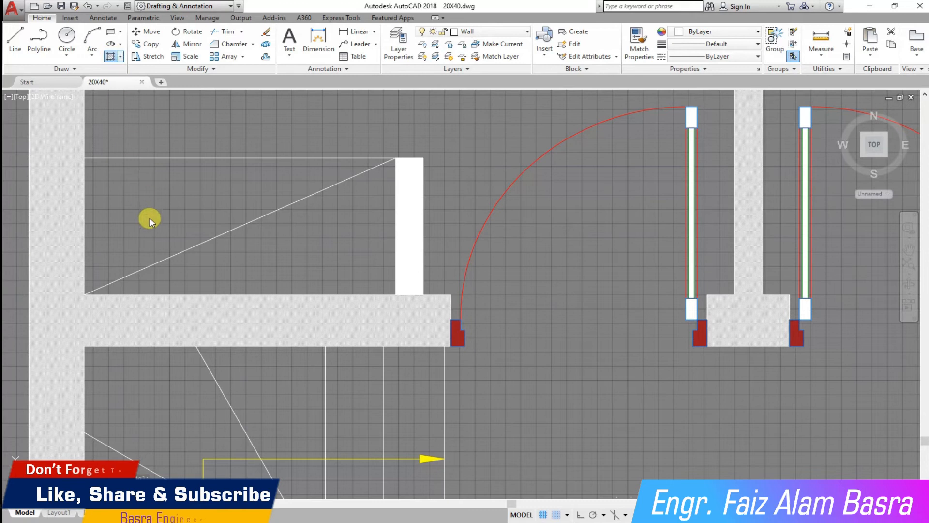
- Hatch the triangle below the diagonal line and set its pattern to SOLID
scroll(96, 314, down, 2)
scroll(208, 281, up, 2)
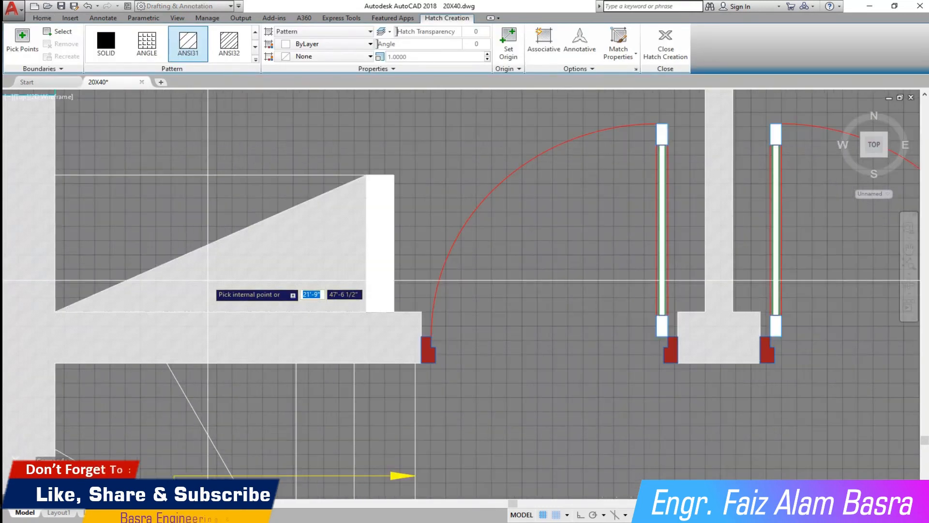
key(Escape)
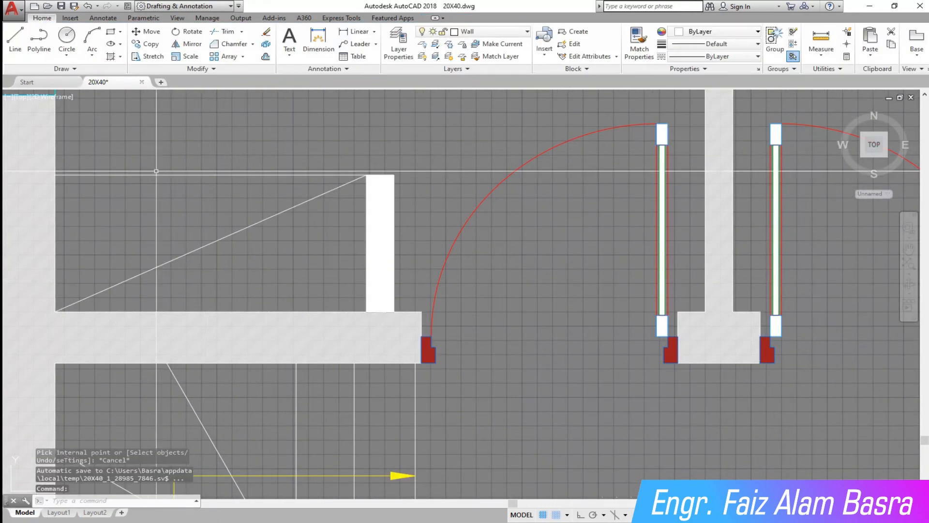
click(298, 252)
right_click(298, 251)
click(310, 259)
scroll(193, 221, down, 2)
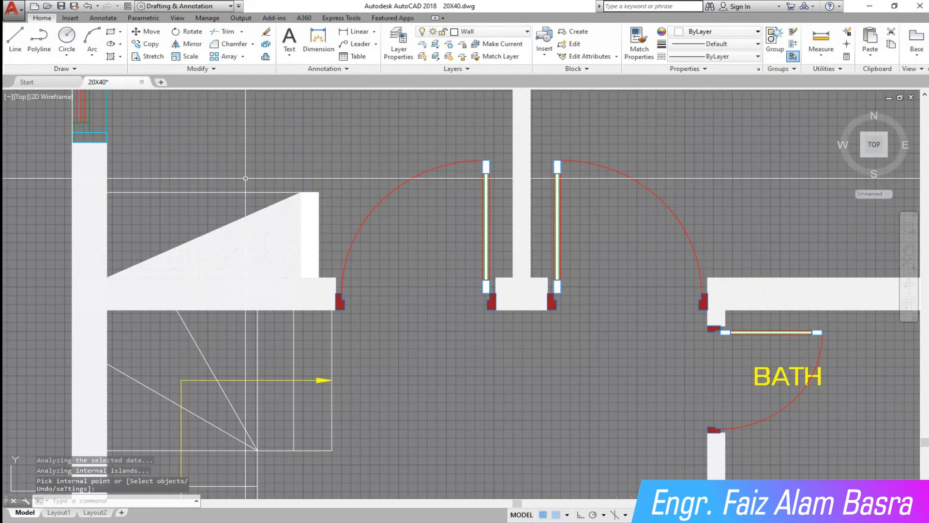
click(254, 241)
click(115, 41)
key(Escape)
scroll(197, 224, up, 2)
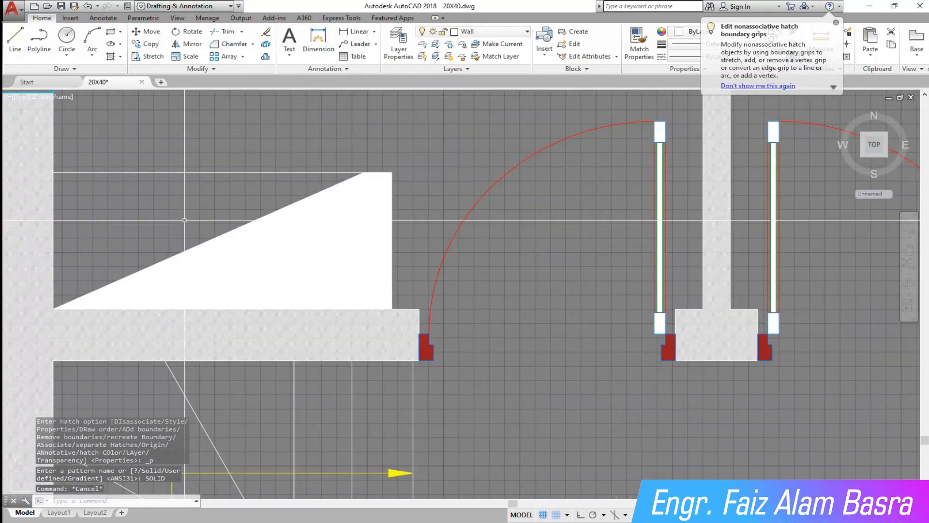
- Mirror the whole wardrobe recess into the right rear bedroom about a vertical axis through the rear wall's midpoint, keeping the original
scroll(167, 225, down, 3)
scroll(215, 217, up, 1)
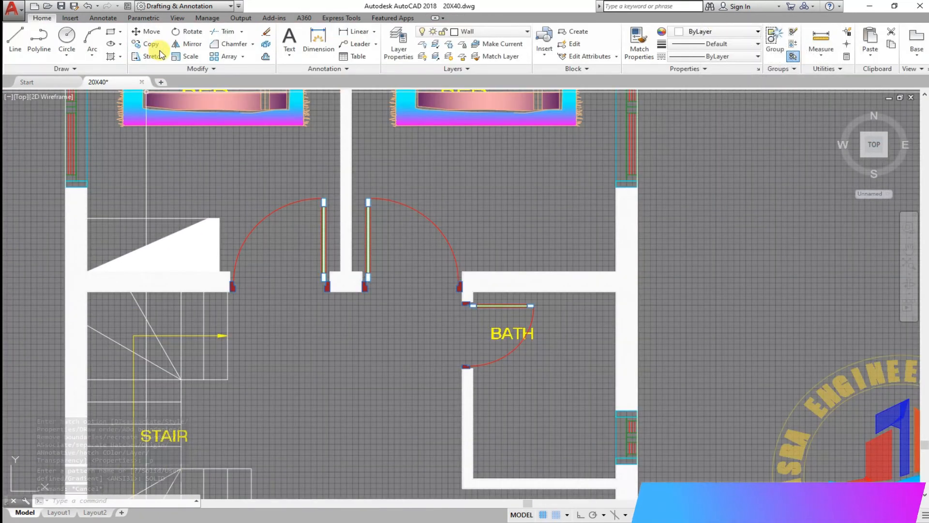
click(184, 47)
click(236, 230)
click(149, 173)
scroll(186, 281, down, 4)
scroll(228, 106, up, 6)
key(Return)
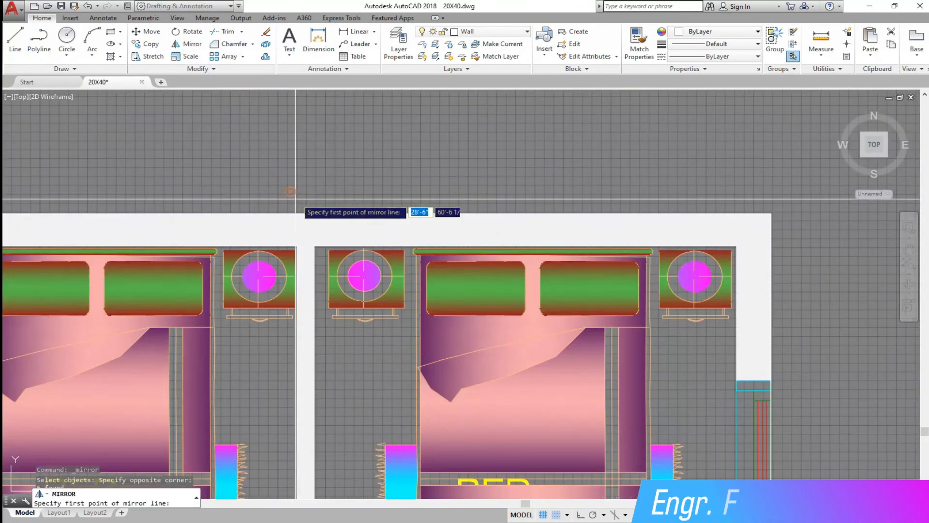
click(315, 213)
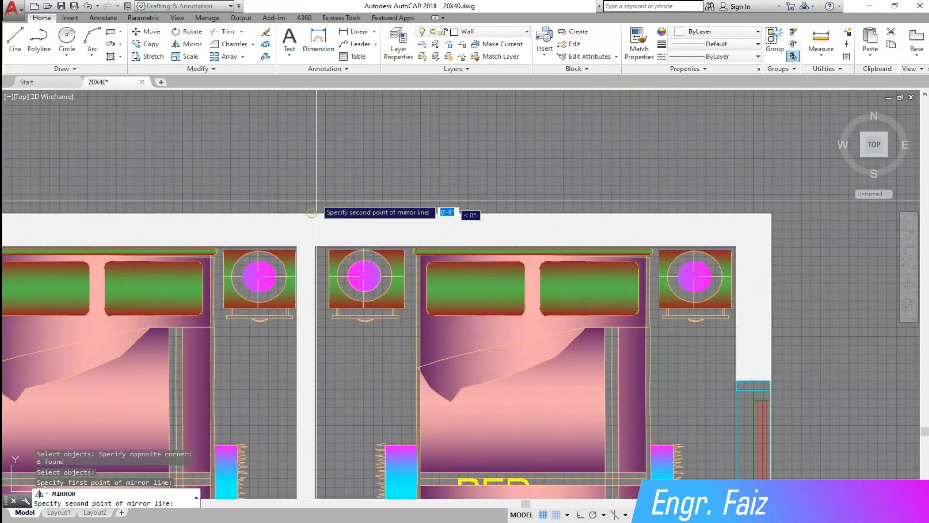
click(580, 514)
click(313, 187)
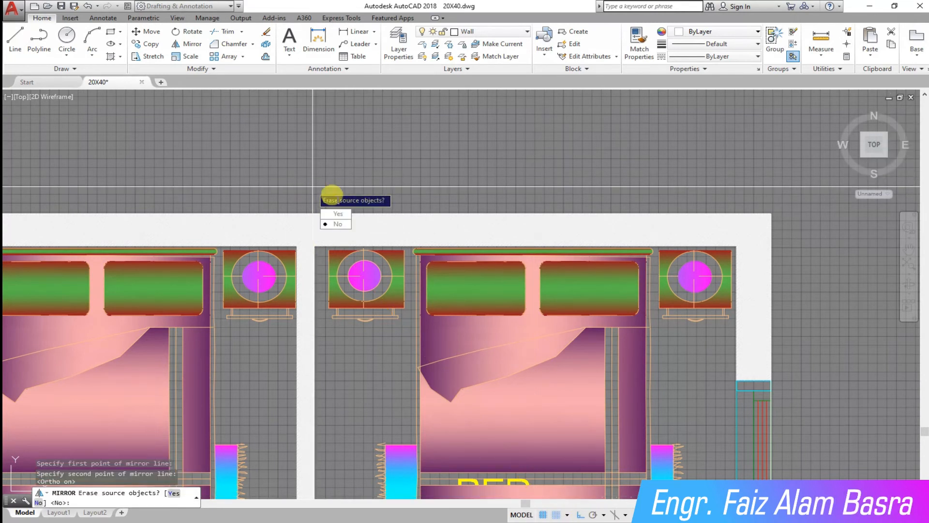
click(340, 225)
- Move the mirrored wardrobe in the right rear bedroom 6 inches horizontally toward the partition between the two bedrooms
scroll(340, 227, down, 4)
scroll(418, 245, up, 5)
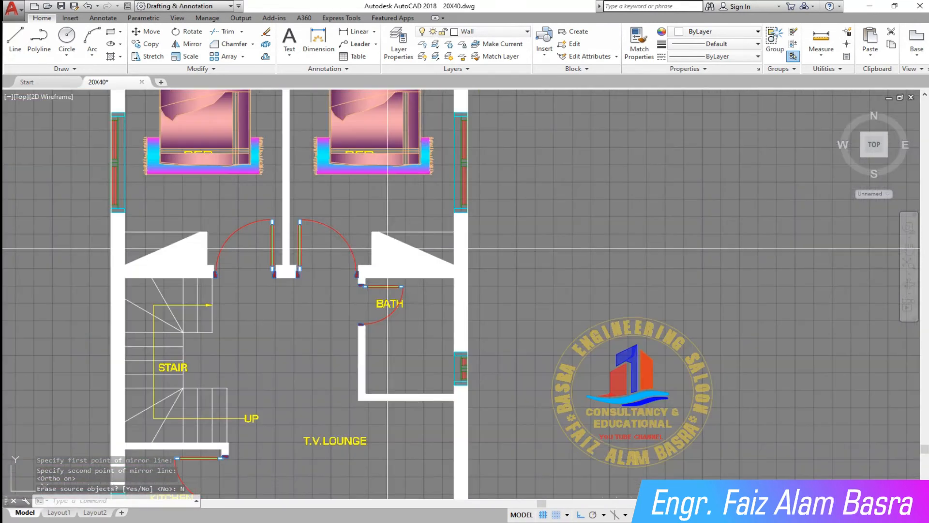
scroll(300, 247, up, 2)
click(300, 247)
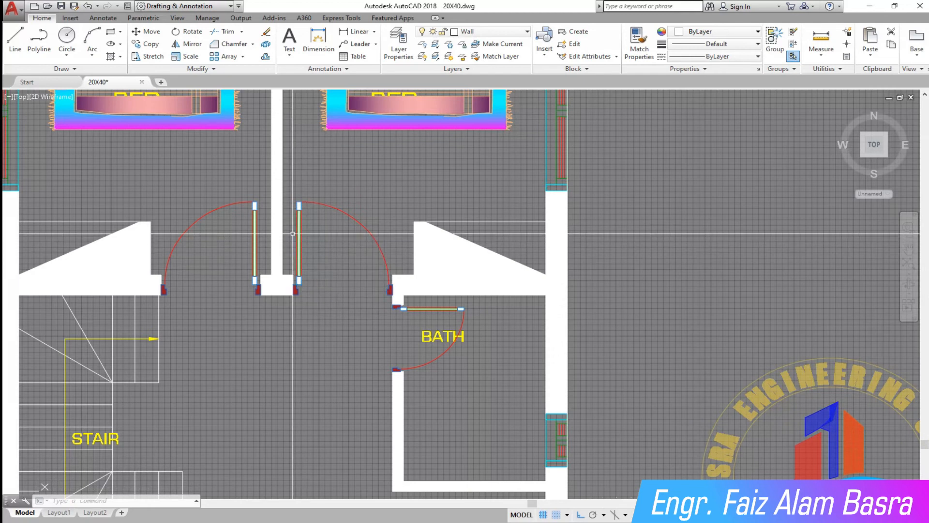
click(145, 31)
scroll(406, 224, up, 4)
click(549, 240)
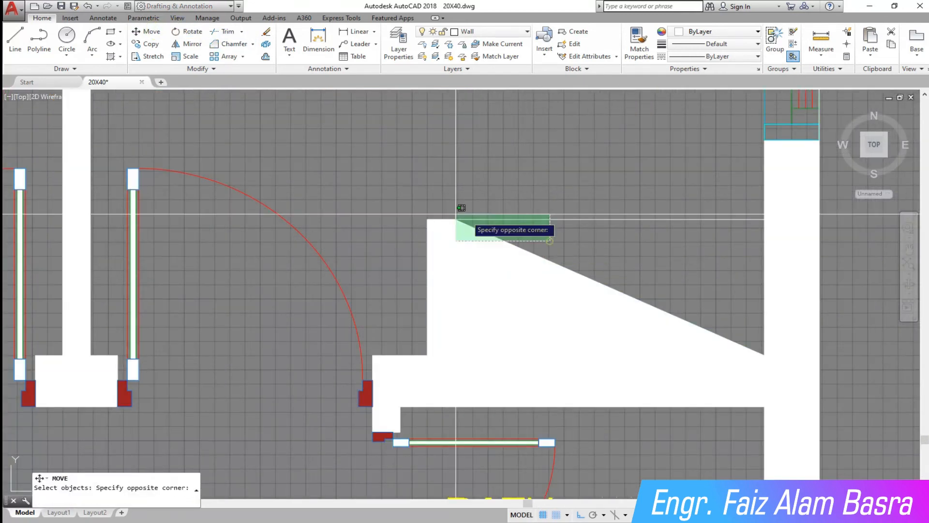
click(519, 179)
key(Return)
click(529, 161)
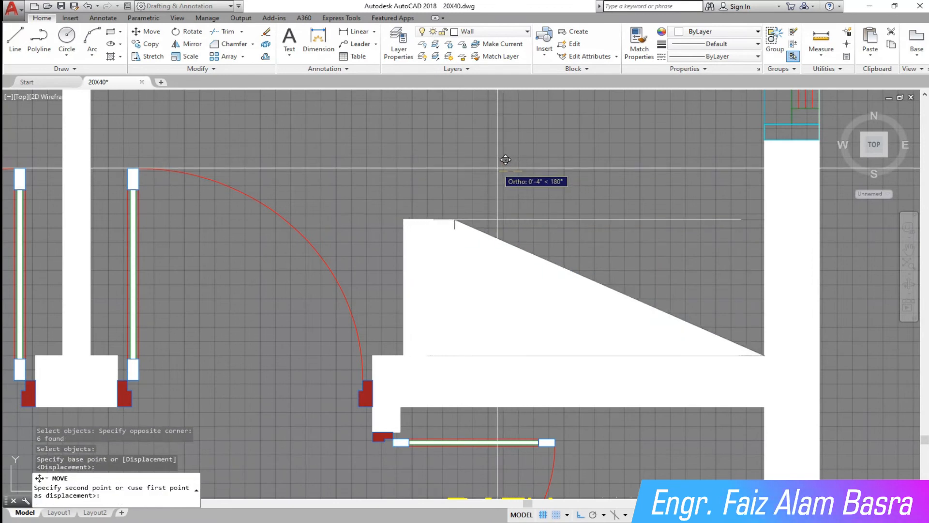
text(6)
key(Return)
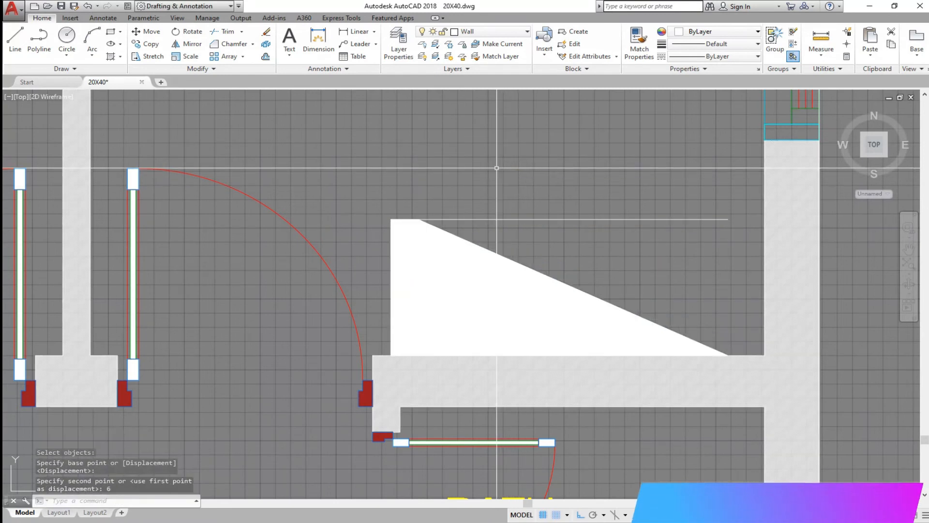
- Extend the moved wardrobe's front line to the inner face of the outer side wall
click(241, 31)
click(233, 69)
key(Return)
click(611, 201)
click(643, 240)
key(Return)
- Stretch the lower ends of the wardrobe's diagonal line and its triangular solid hatch to the inner corner of the outer wall
scroll(716, 356, up, 2)
scroll(738, 360, up, 2)
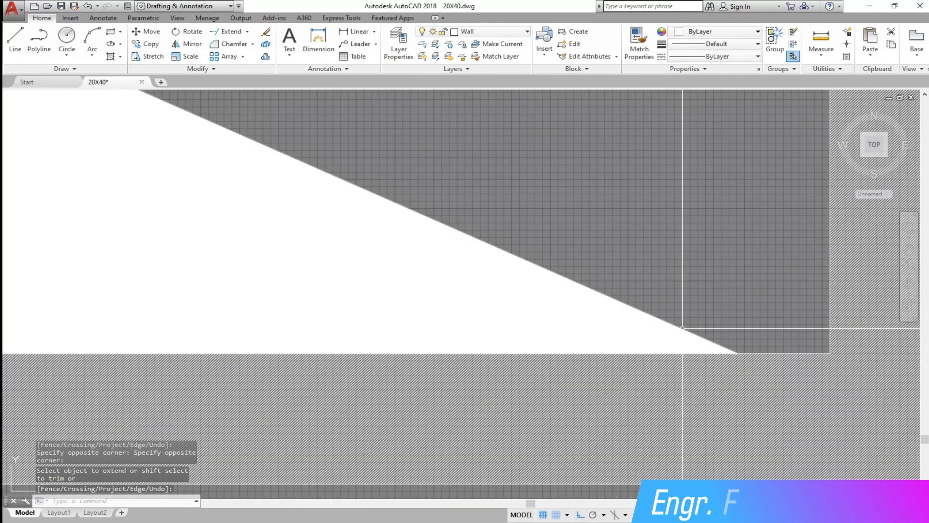
click(716, 344)
click(736, 353)
key(Escape)
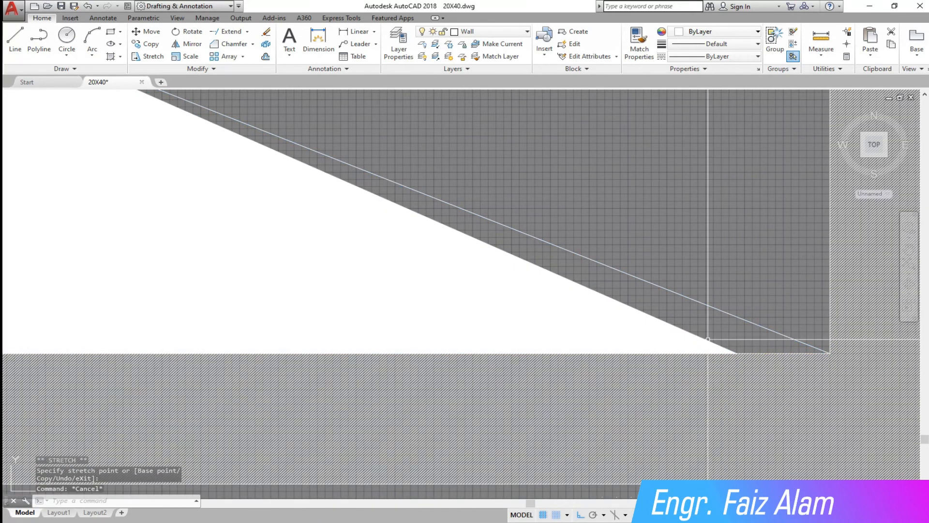
click(705, 341)
click(736, 354)
key(Escape)
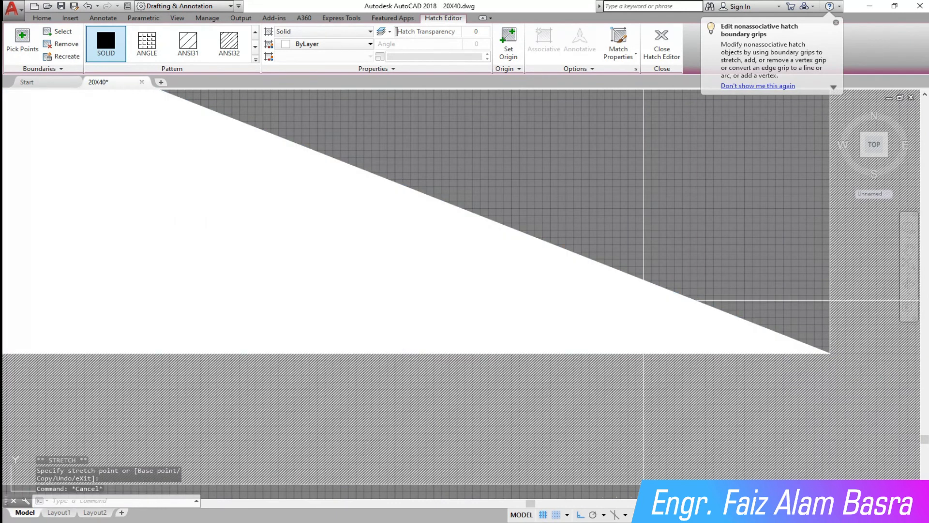
- Change the hatch pattern of the house walls to SOLID
scroll(513, 266, down, 3)
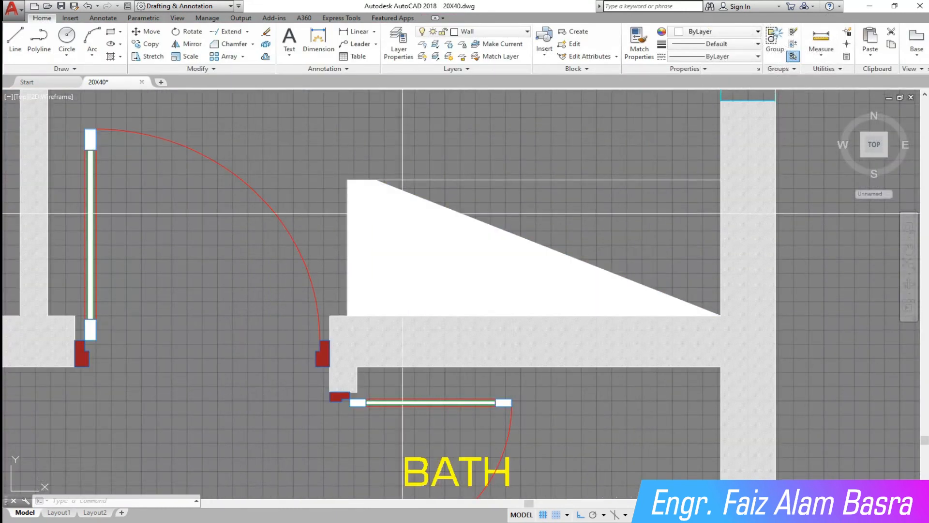
scroll(357, 199, up, 2)
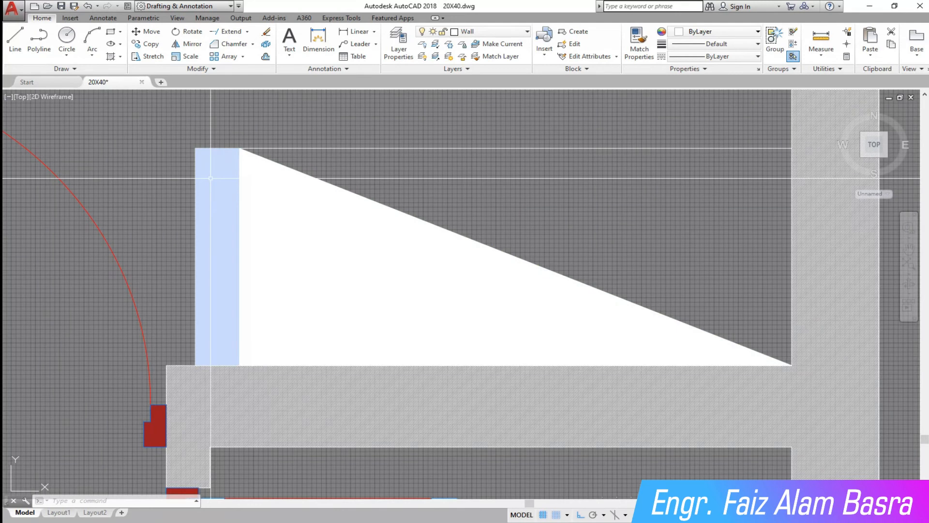
scroll(249, 167, up, 2)
scroll(168, 181, down, 2)
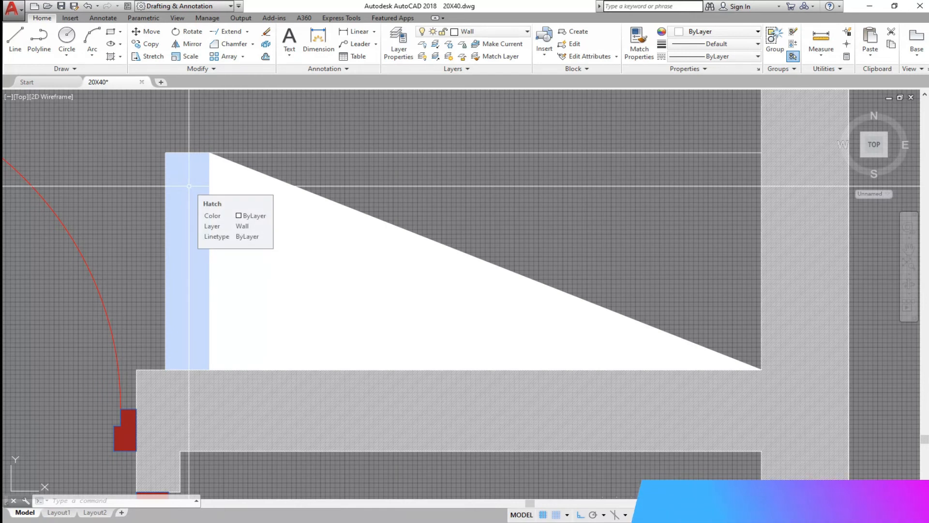
scroll(258, 202, down, 3)
scroll(250, 237, up, 3)
scroll(374, 223, down, 3)
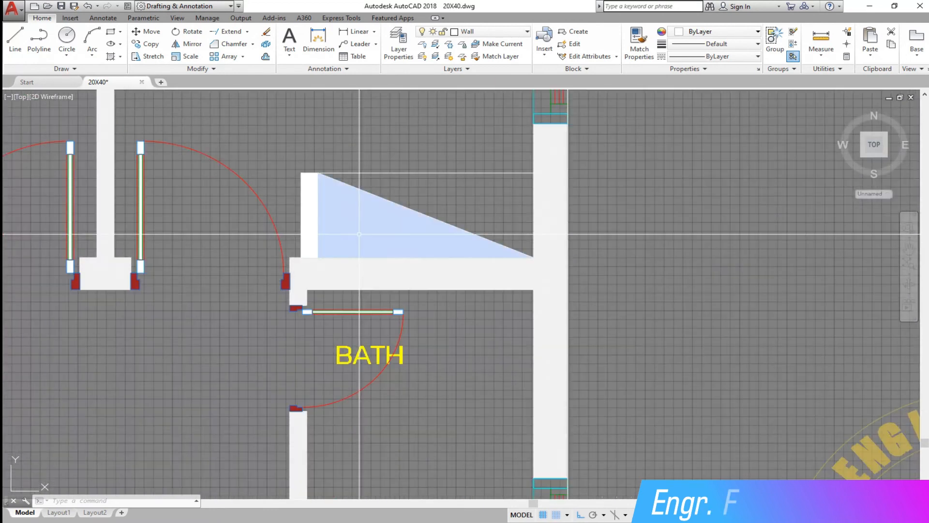
click(436, 274)
scroll(435, 271, down, 3)
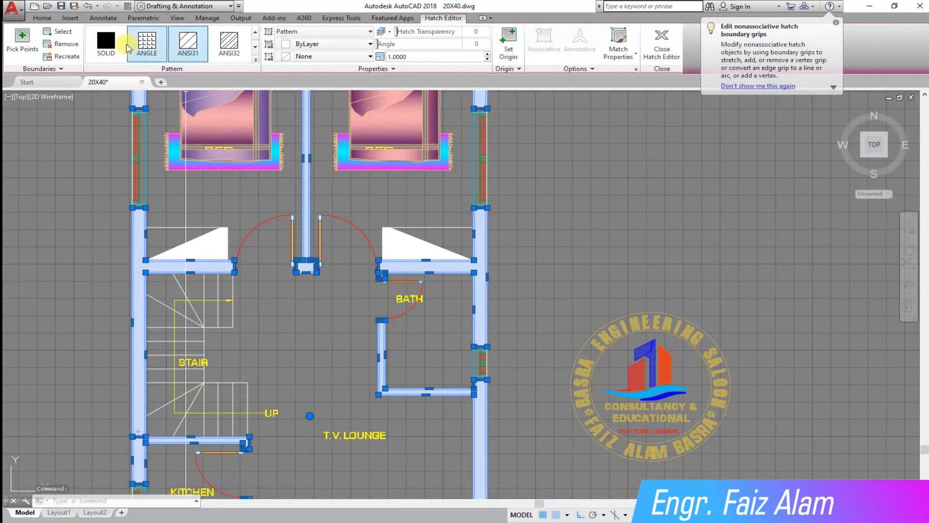
click(106, 44)
key(Escape)
scroll(370, 240, down, 3)
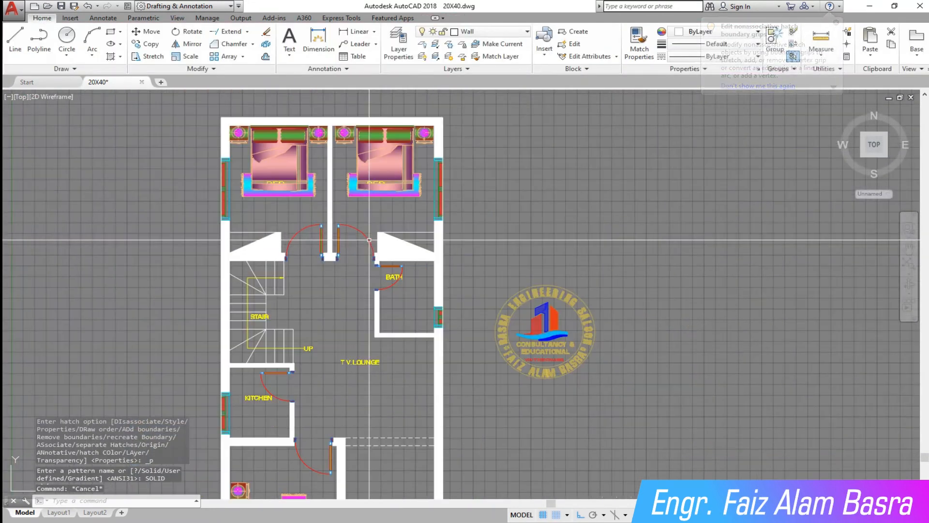
- Examine the wall fill and both wardrobes in the rear bedrooms and across the floor plan
scroll(221, 117, up, 4)
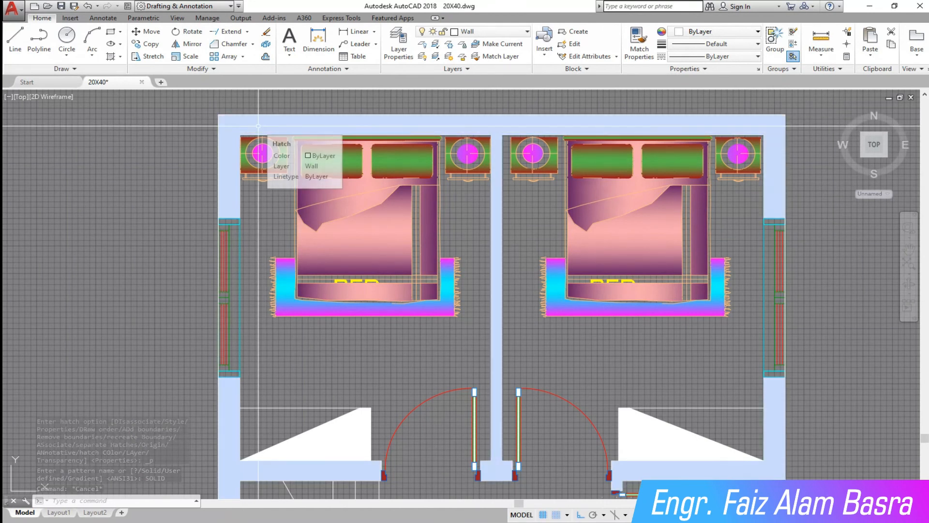
key(Escape)
key(Escape)
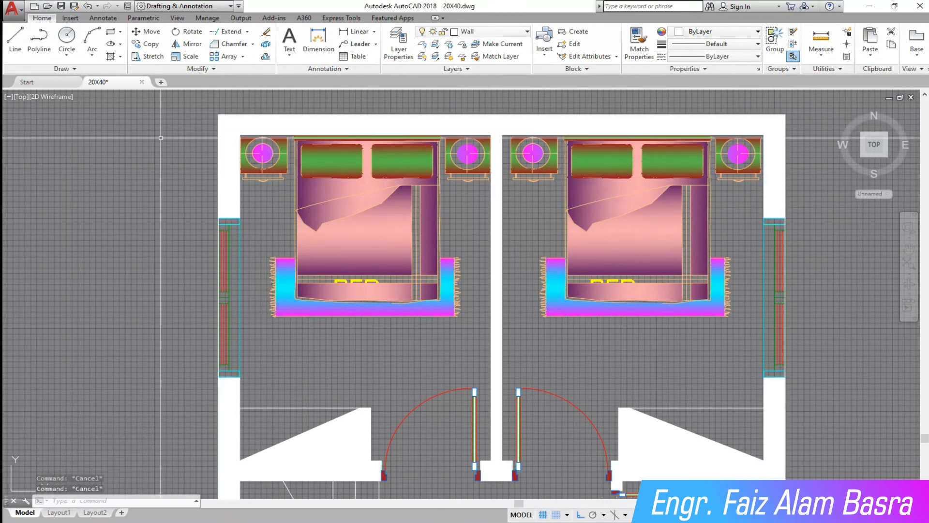
scroll(218, 242, down, 3)
scroll(197, 280, up, 5)
scroll(255, 334, up, 2)
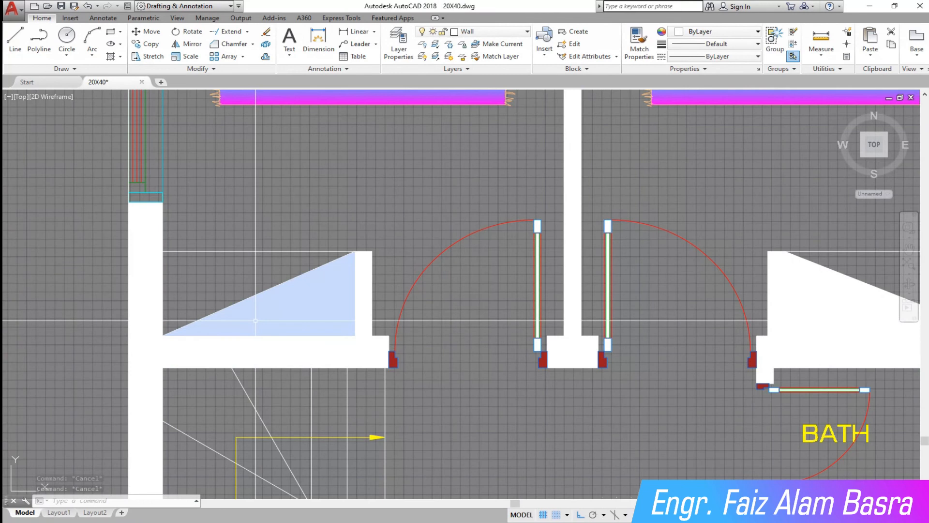
scroll(155, 281, down, 6)
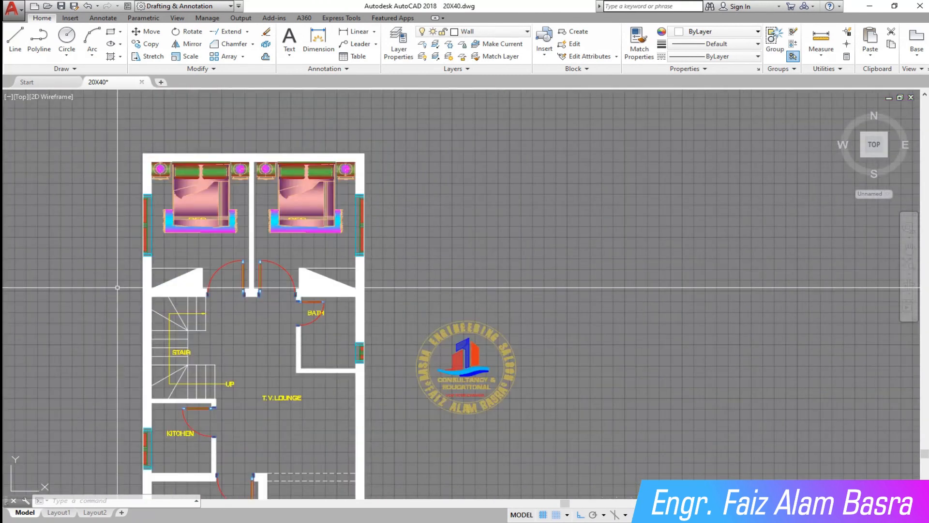
scroll(117, 287, up, 4)
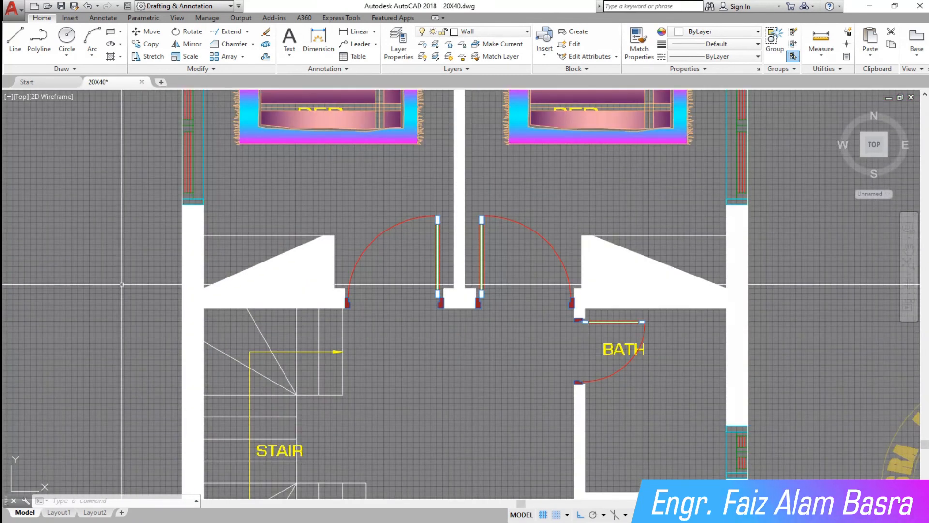
- Save the drawing
click(64, 6)
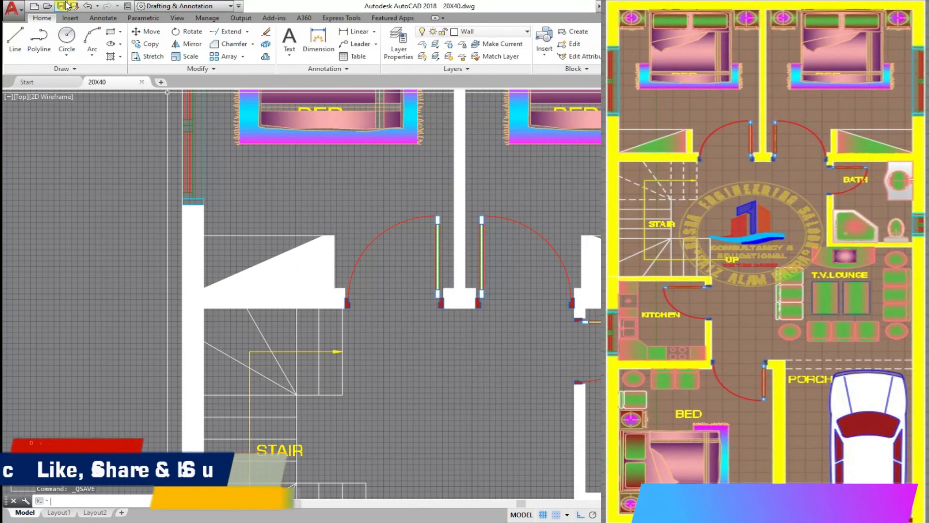
scroll(186, 226, down, 4)
scroll(186, 226, up, 2)
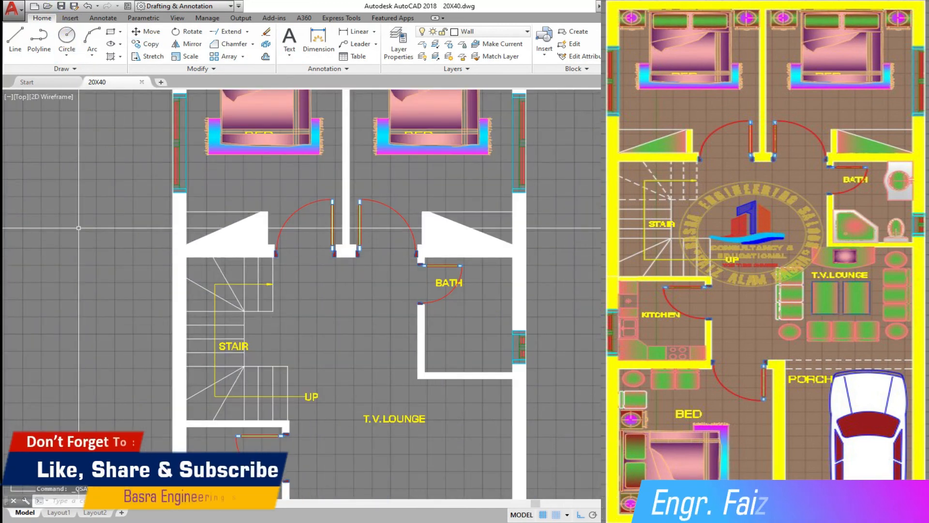
scroll(363, 260, down, 2)
scroll(363, 260, up, 6)
scroll(364, 259, down, 3)
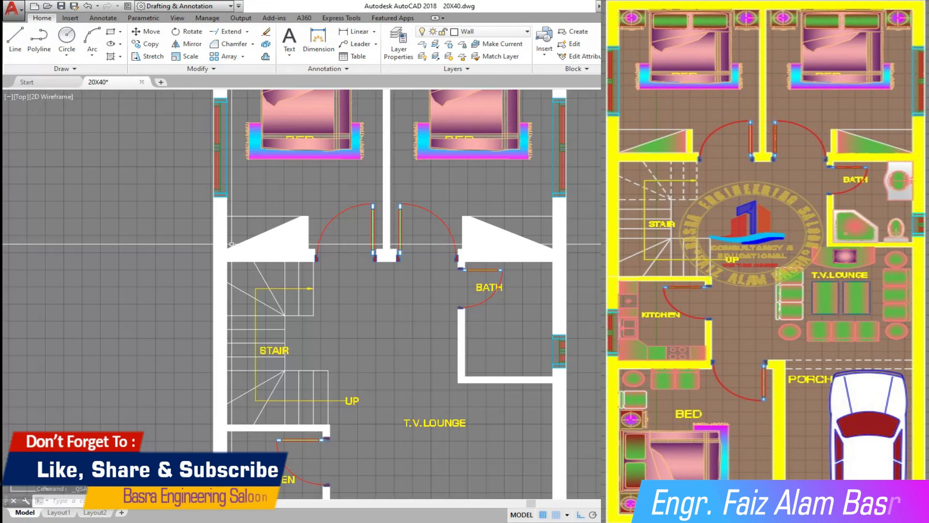
scroll(186, 218, up, 3)
key(ctrl+s)
scroll(186, 219, down, 3)
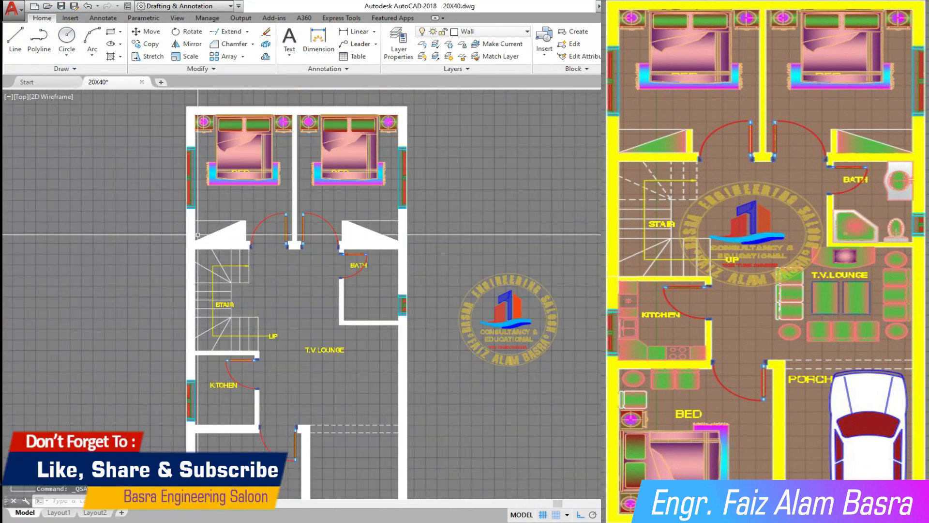